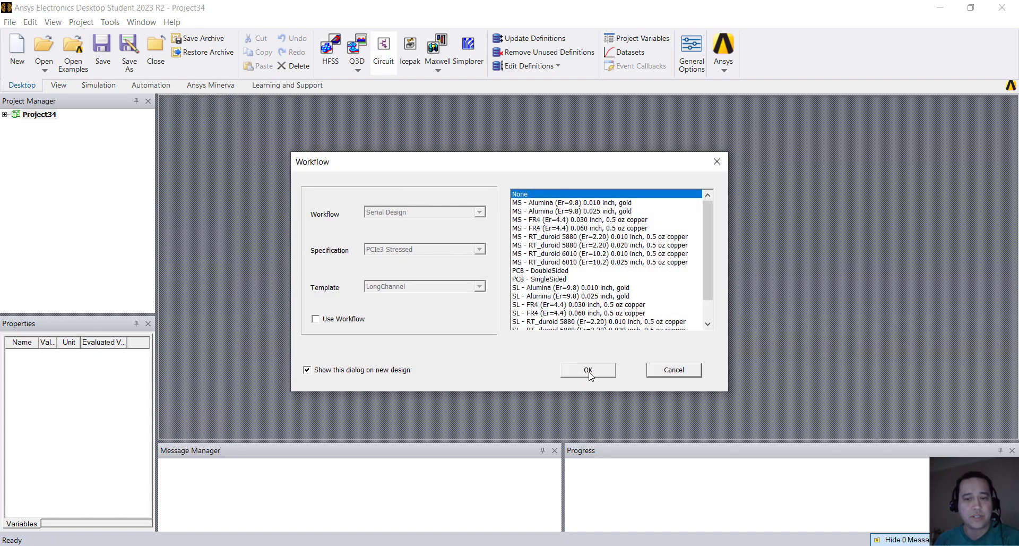
Create the circuit design with the technology set to None and browse the component library categories
{"action": "left_click", "coordinate": [588, 370]}
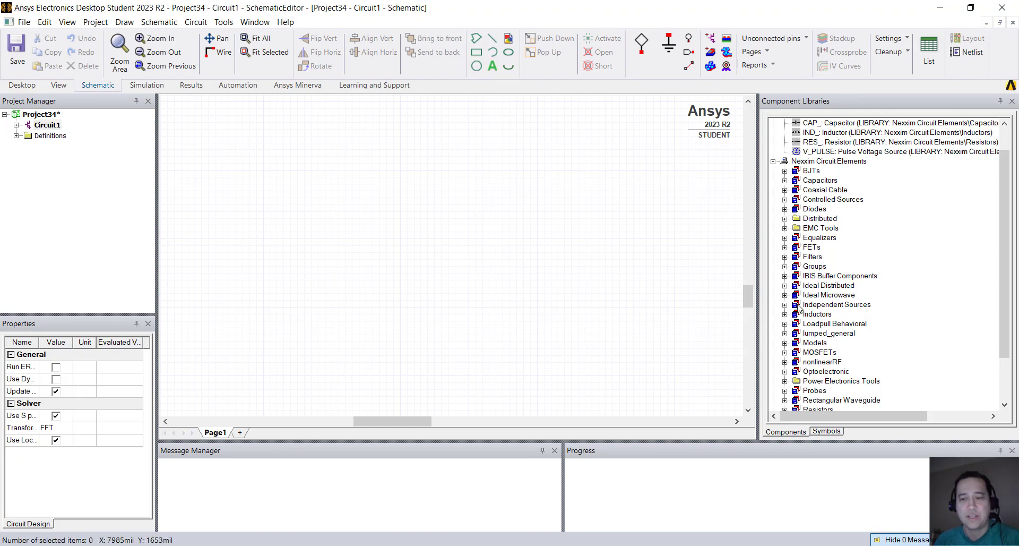
{"action": "left_click_drag", "start_coordinate": [1007, 257], "coordinate": [1006, 187]}
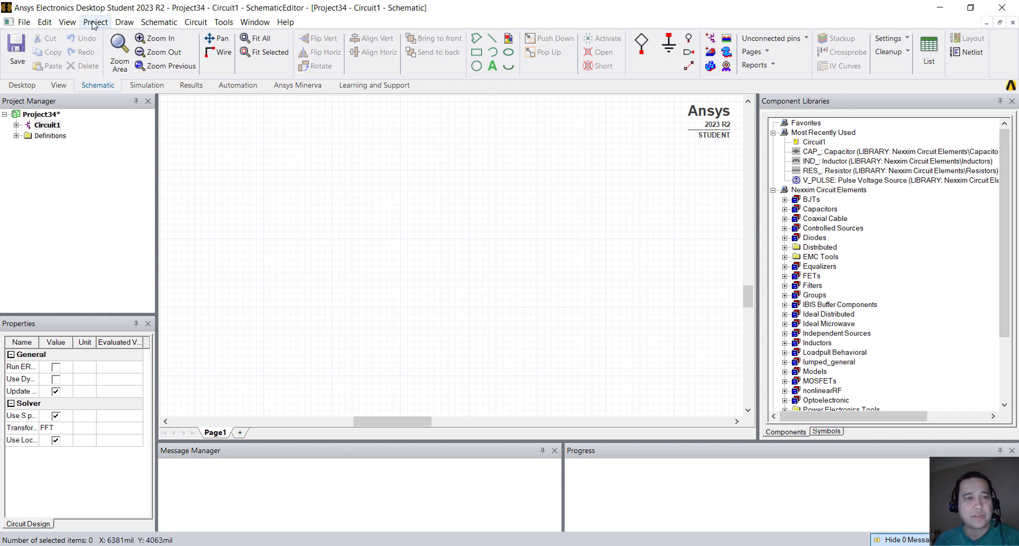
{"action": "left_click", "coordinate": [71, 24]}
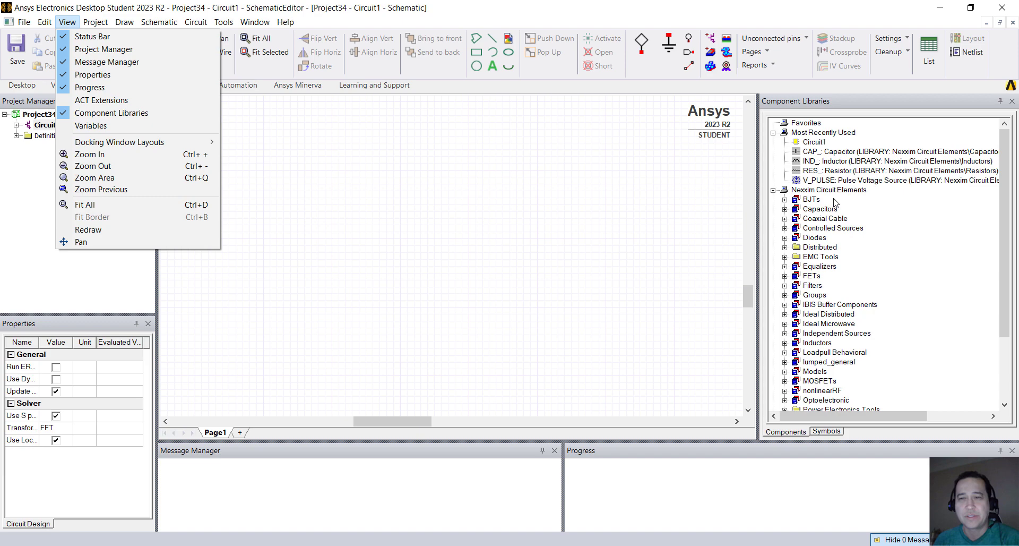
{"action": "scroll", "coordinate": [1008, 269], "scroll_direction": "down", "scroll_amount": 3}
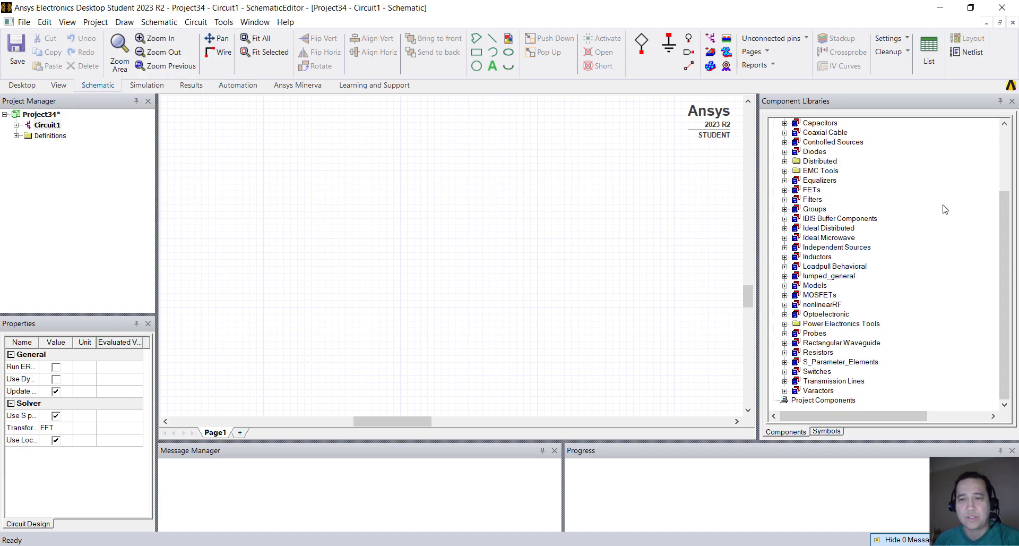
{"action": "scroll", "coordinate": [995, 212], "scroll_direction": "up", "scroll_amount": 2}
Place one CAP_ capacitor from the Nexxim Capacitors library in the middle of the schematic
{"action": "left_click", "coordinate": [785, 161]}
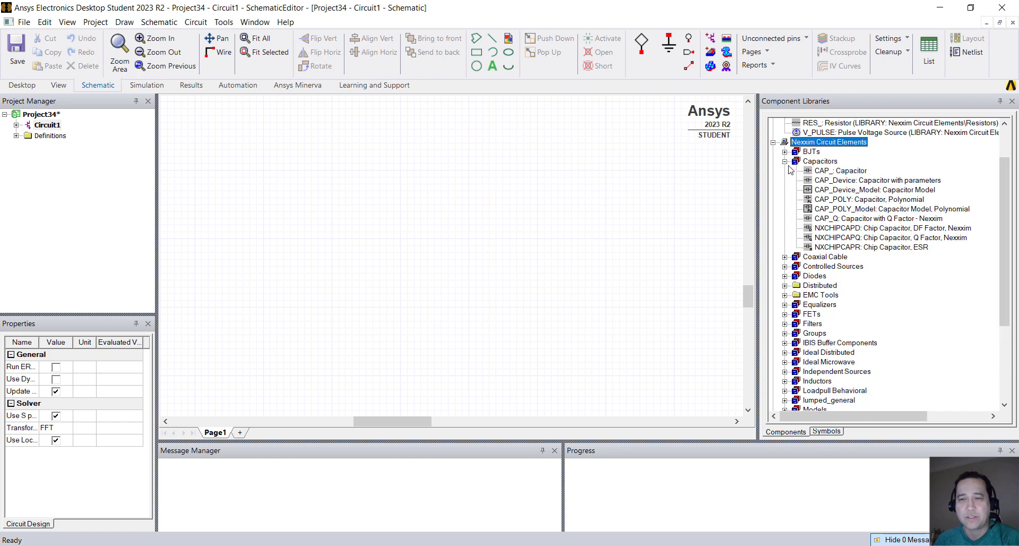
{"action": "left_click", "coordinate": [828, 170]}
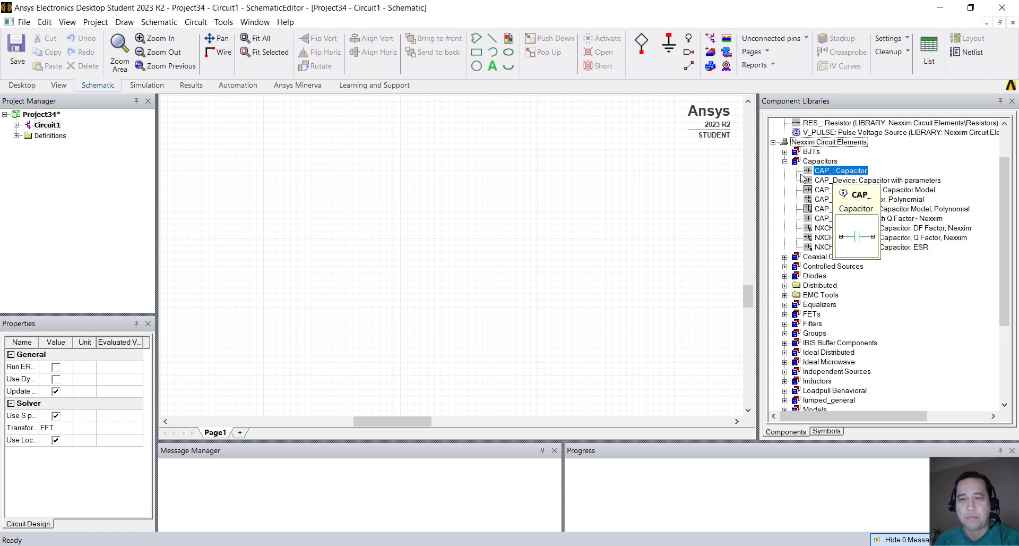
{"action": "left_click", "coordinate": [450, 242]}
{"action": "key", "text": "Escape"}
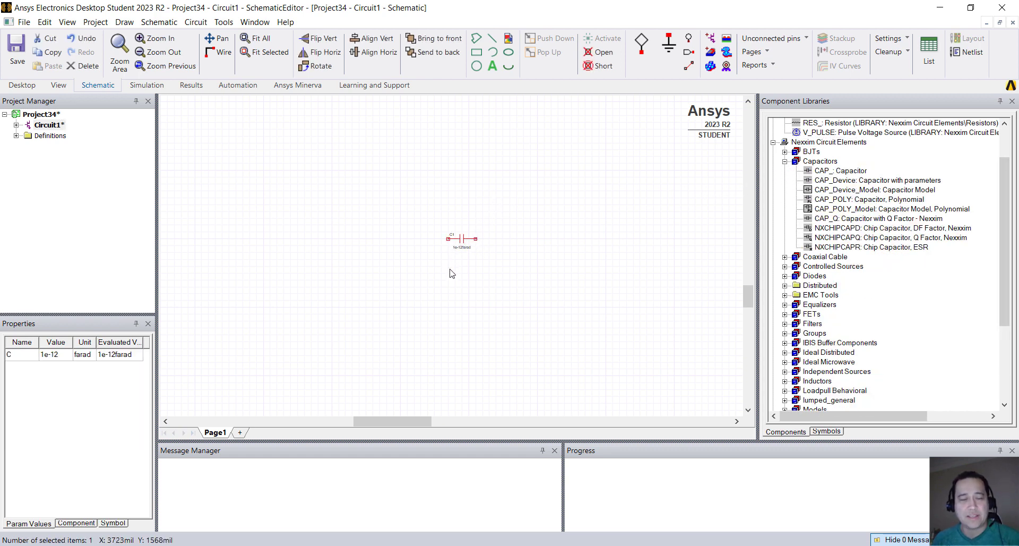
Rotate the placed capacitor so that it stands vertically
{"action": "scroll", "coordinate": [431, 266], "scroll_direction": "up", "scroll_amount": 2}
{"action": "left_click_drag", "start_coordinate": [437, 242], "coordinate": [444, 265]}
{"action": "scroll", "coordinate": [409, 271], "scroll_direction": "up", "scroll_amount": 1}
{"action": "scroll", "coordinate": [477, 257], "scroll_direction": "down", "scroll_amount": 2}
{"action": "scroll", "coordinate": [454, 265], "scroll_direction": "up", "scroll_amount": 2}
{"action": "key", "text": "Escape"}
{"action": "scroll", "coordinate": [445, 271], "scroll_direction": "up", "scroll_amount": 1}
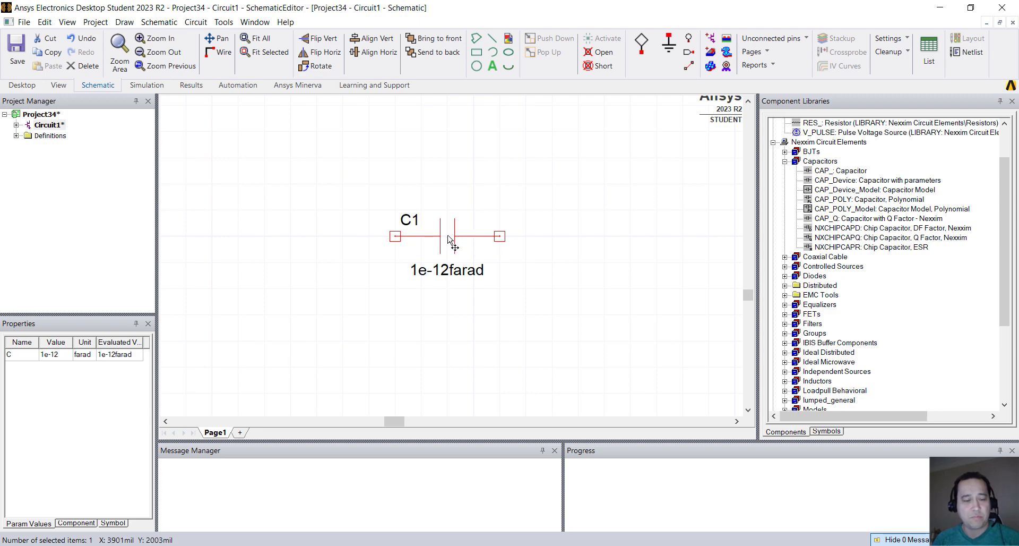
{"action": "key", "text": "ctrl+r"}
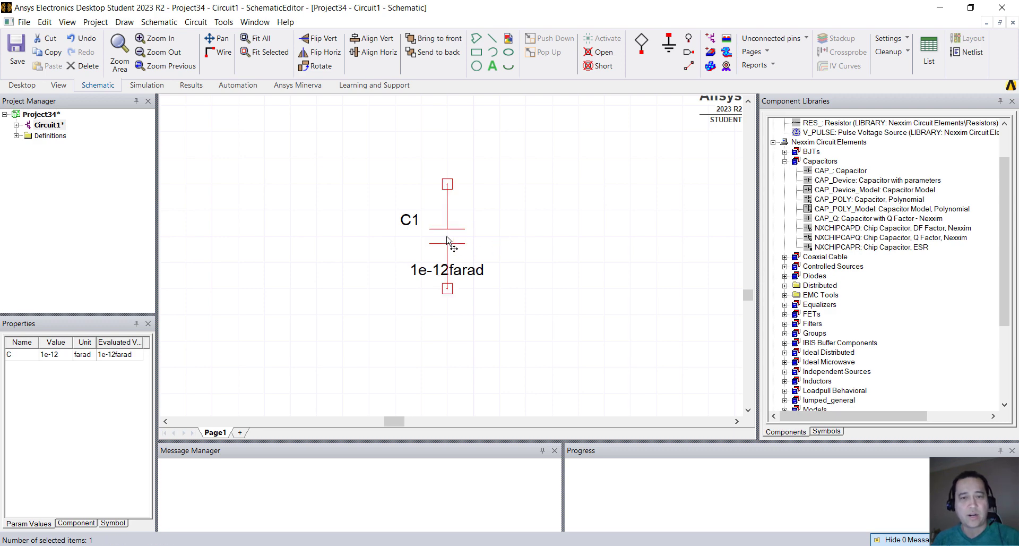
{"action": "right_click", "coordinate": [448, 239]}
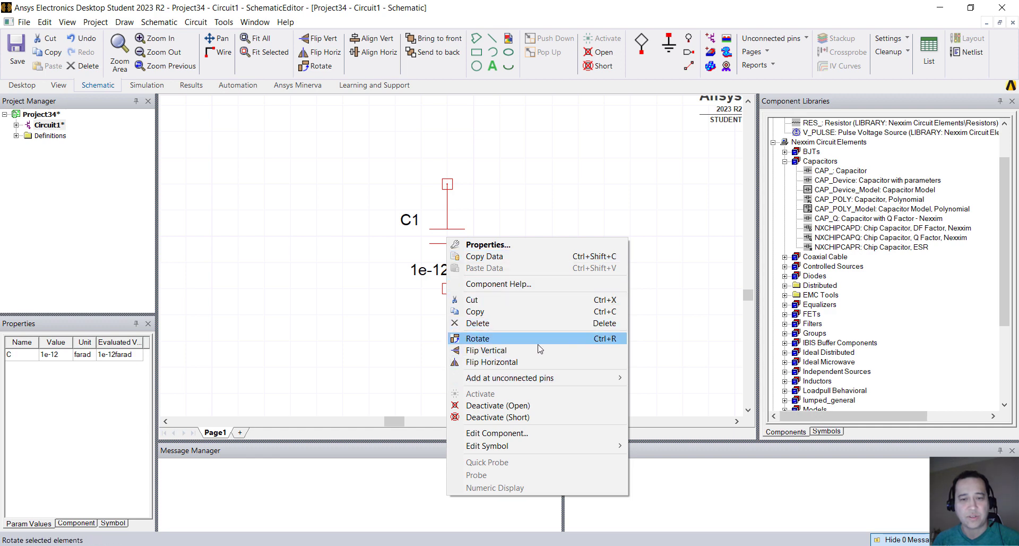
{"action": "left_click", "coordinate": [369, 257]}
Attach a ground symbol to the lower pin of capacitor C1
{"action": "scroll", "coordinate": [361, 243], "scroll_direction": "down", "scroll_amount": 1}
{"action": "left_click_drag", "start_coordinate": [440, 276], "coordinate": [390, 268]}
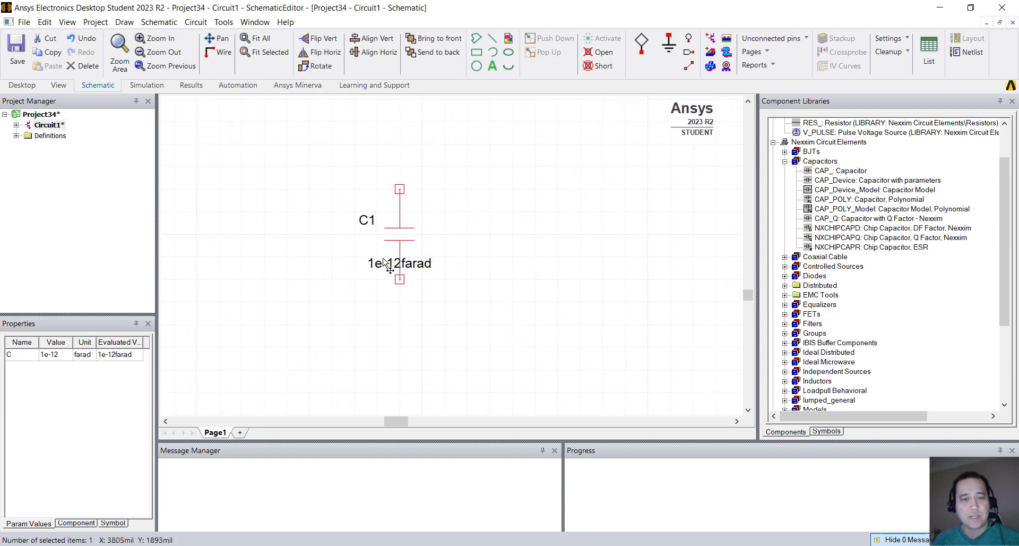
{"action": "left_click", "coordinate": [669, 45]}
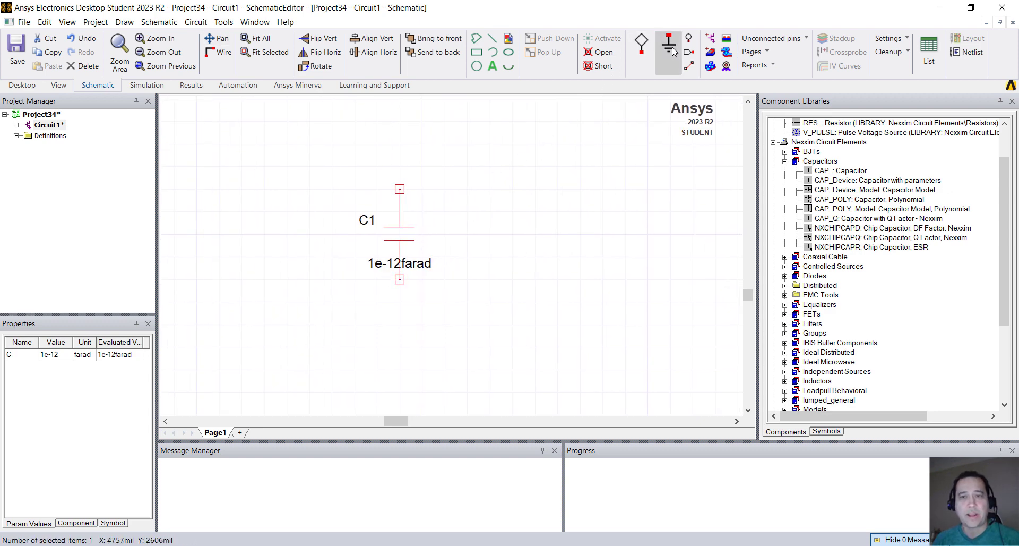
{"action": "left_click", "coordinate": [400, 286]}
{"action": "key", "text": "Escape"}
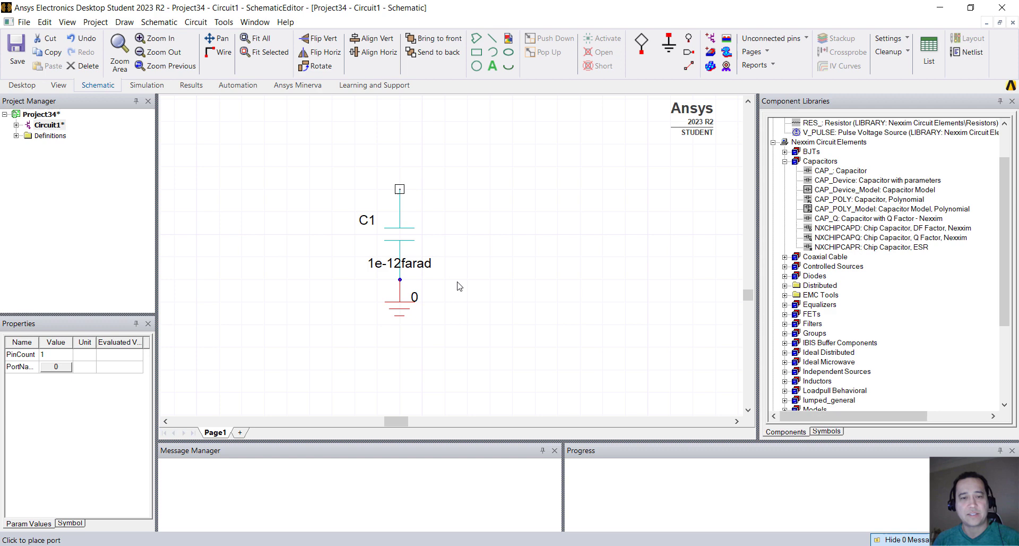
Copy the grounded capacitor and paste three copies in a row to the right of it
{"action": "left_click_drag", "start_coordinate": [489, 330], "coordinate": [392, 208]}
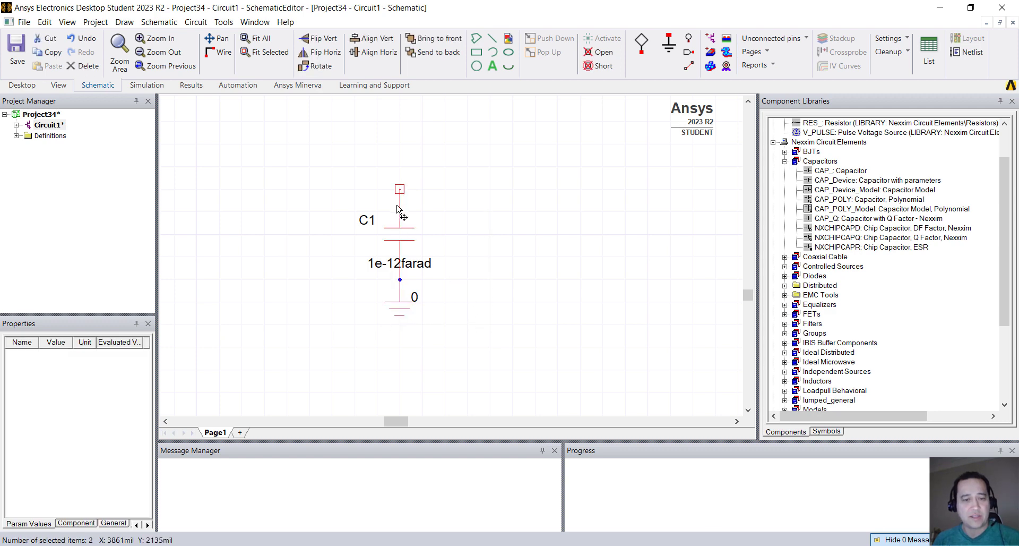
{"action": "key", "text": "ctrl+c"}
{"action": "key", "text": "ctrl+v"}
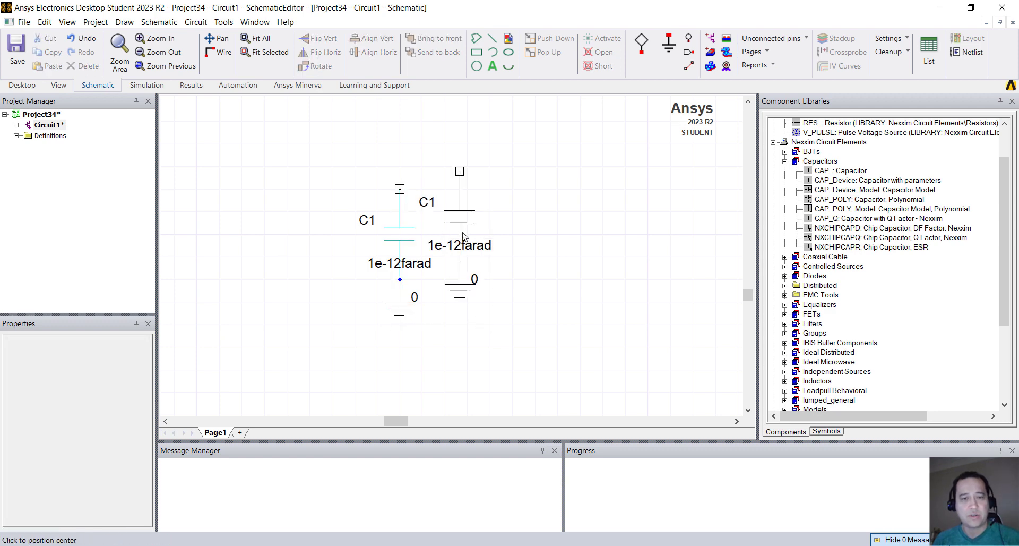
{"action": "left_click", "coordinate": [510, 255]}
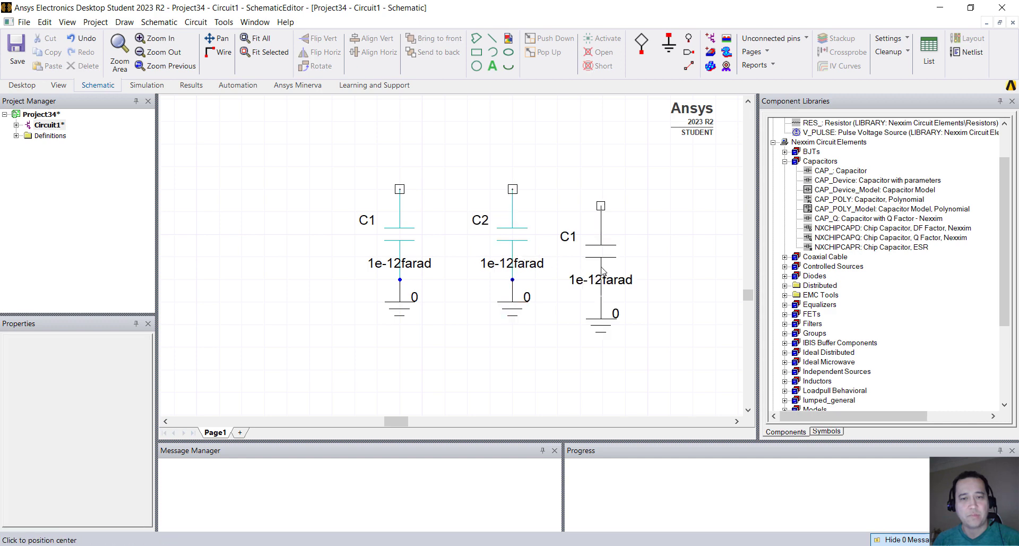
{"action": "left_click", "coordinate": [623, 256]}
{"action": "left_click", "coordinate": [722, 255]}
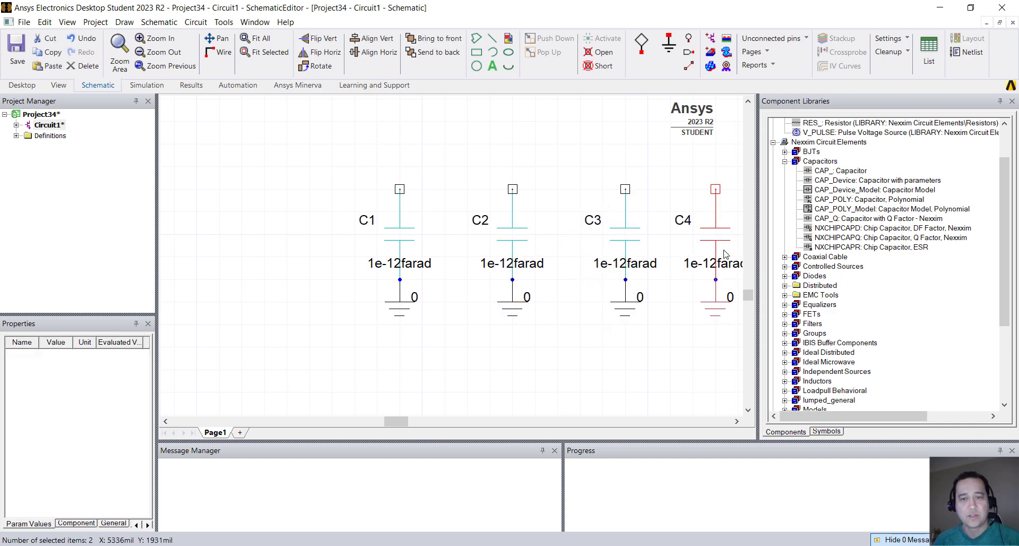
Set the capacitance of the two outer capacitors, C1 and C4, to a new local variable C1 of 1e-12 farad
{"action": "left_click_drag", "start_coordinate": [550, 244], "coordinate": [447, 240]}
{"action": "scroll", "coordinate": [447, 240], "scroll_direction": "down", "scroll_amount": 1}
{"action": "left_click_drag", "start_coordinate": [401, 268], "coordinate": [473, 295]}
{"action": "left_click", "coordinate": [408, 334]}
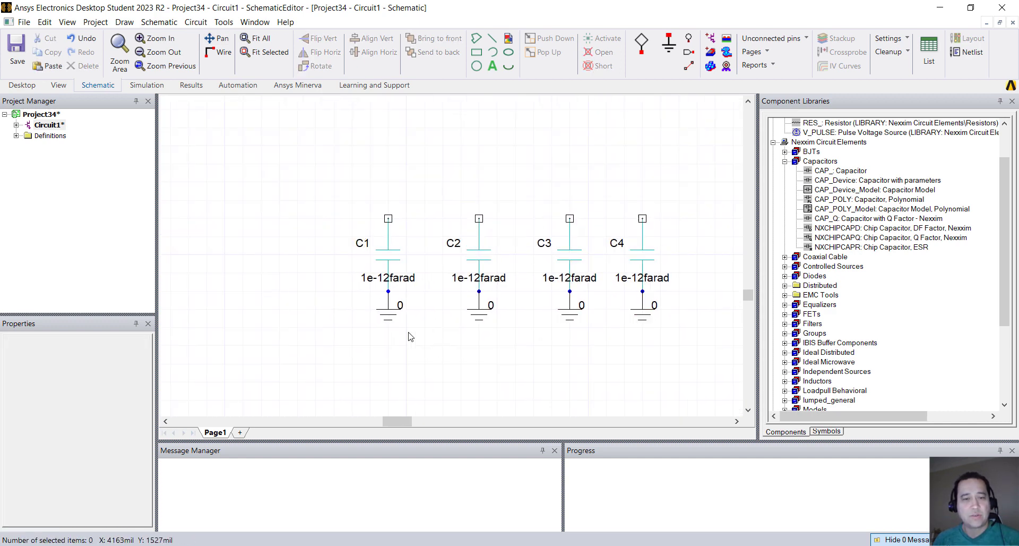
{"action": "left_click", "coordinate": [396, 262]}
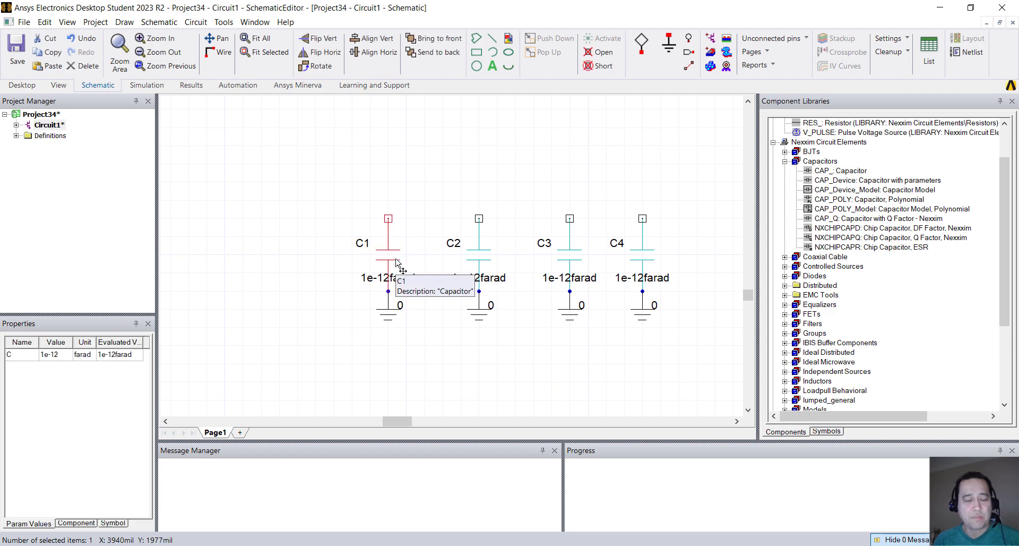
{"action": "left_click", "coordinate": [642, 257], "text": "ctrl"}
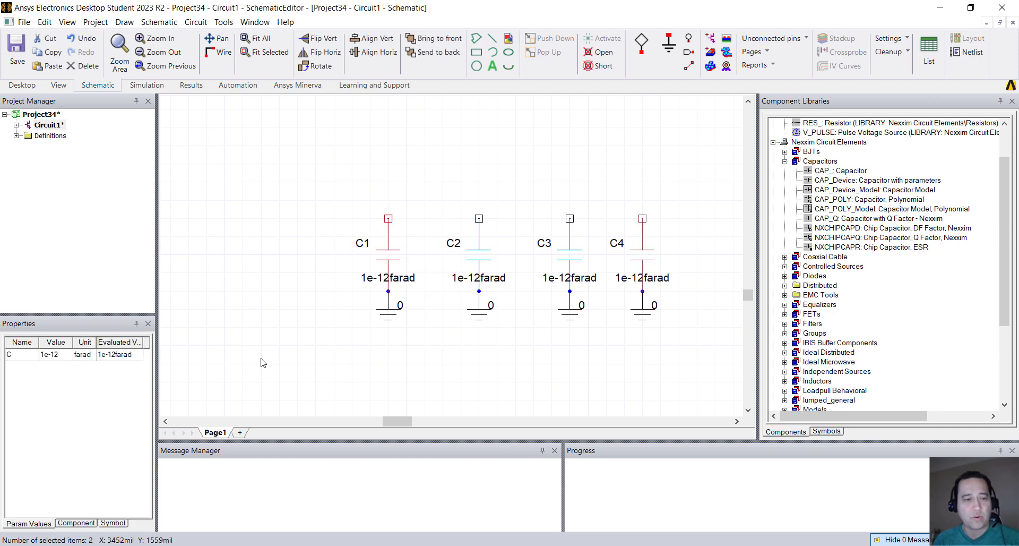
{"action": "left_click", "coordinate": [51, 355]}
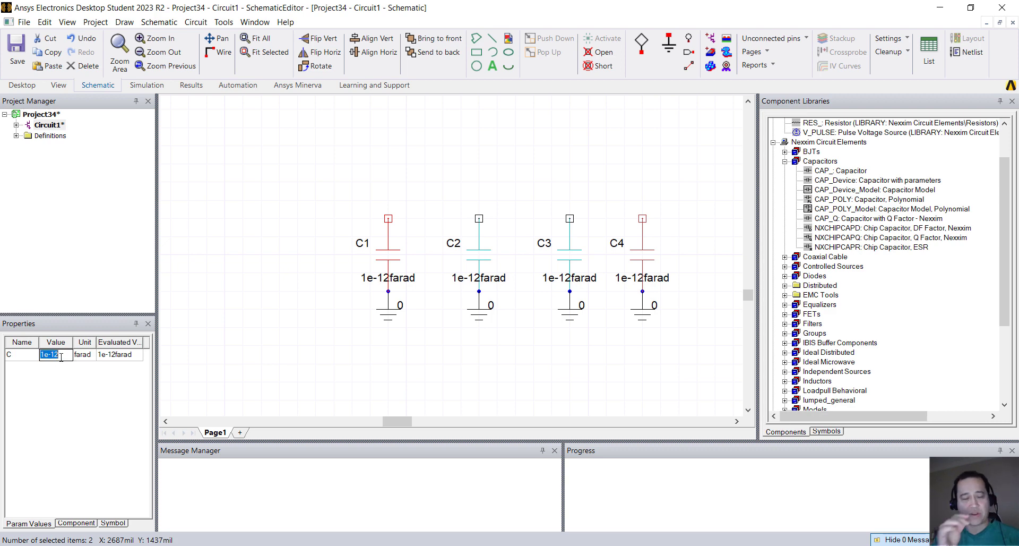
{"action": "key", "text": "Return"}
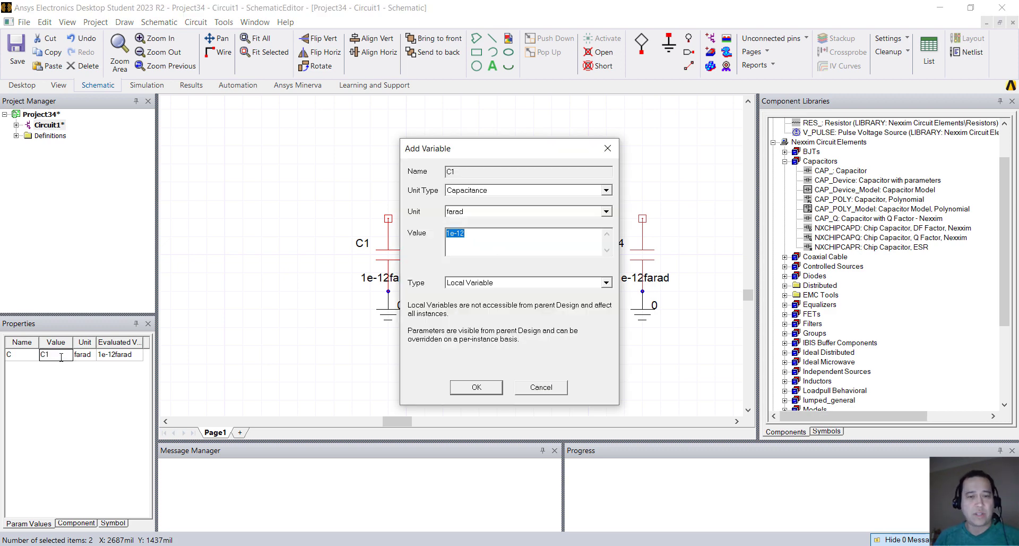
{"action": "left_click", "coordinate": [487, 393]}
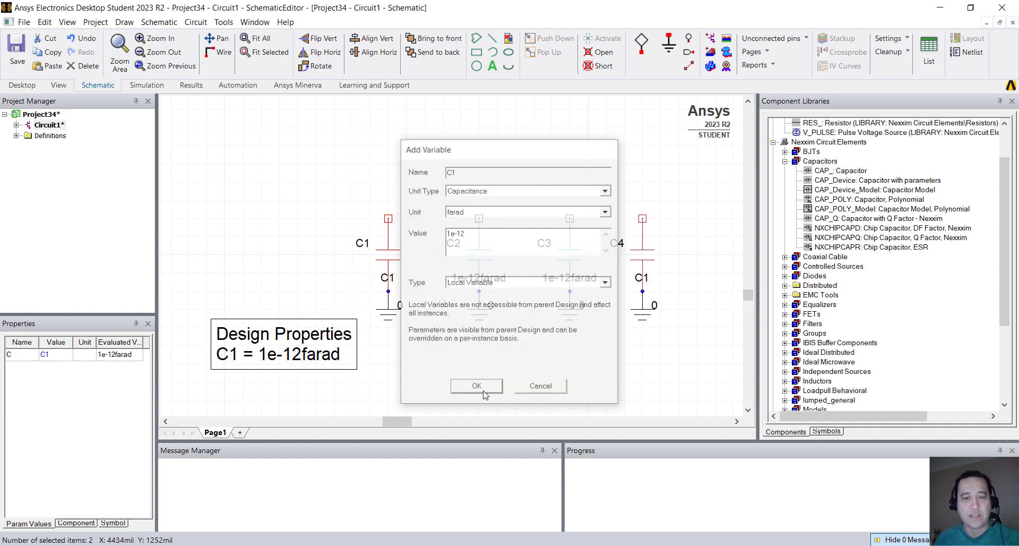
Set the capacitance of the two inner capacitors, C2 and C3, to a new local variable C2 of 1e-12 farad
{"action": "left_click", "coordinate": [479, 260]}
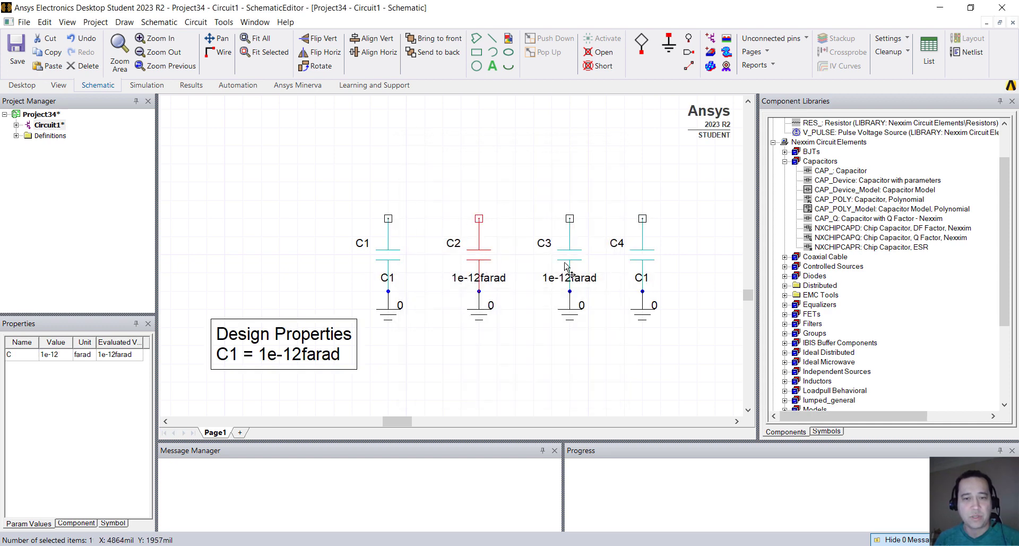
{"action": "left_click", "coordinate": [570, 263], "text": "ctrl"}
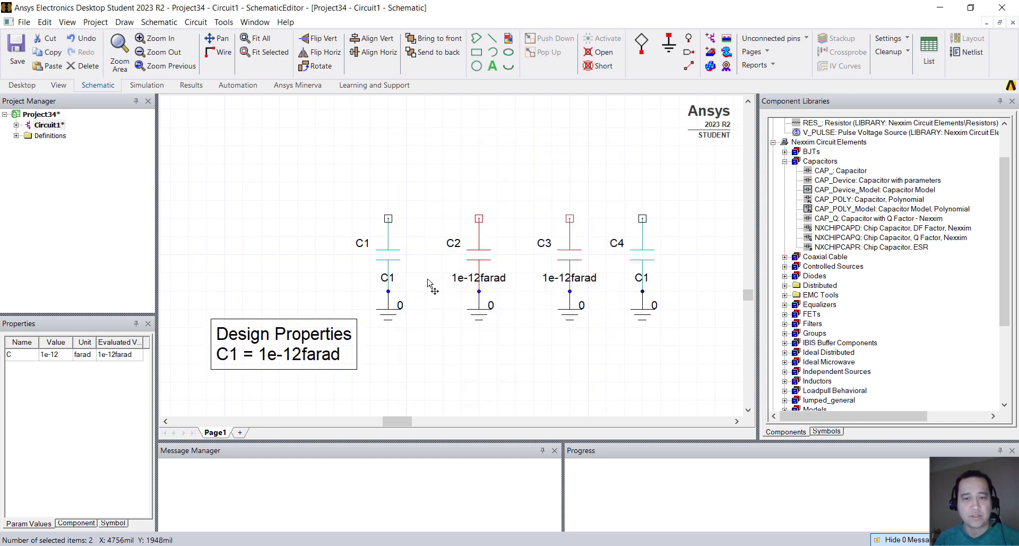
{"action": "double_click", "coordinate": [53, 354]}
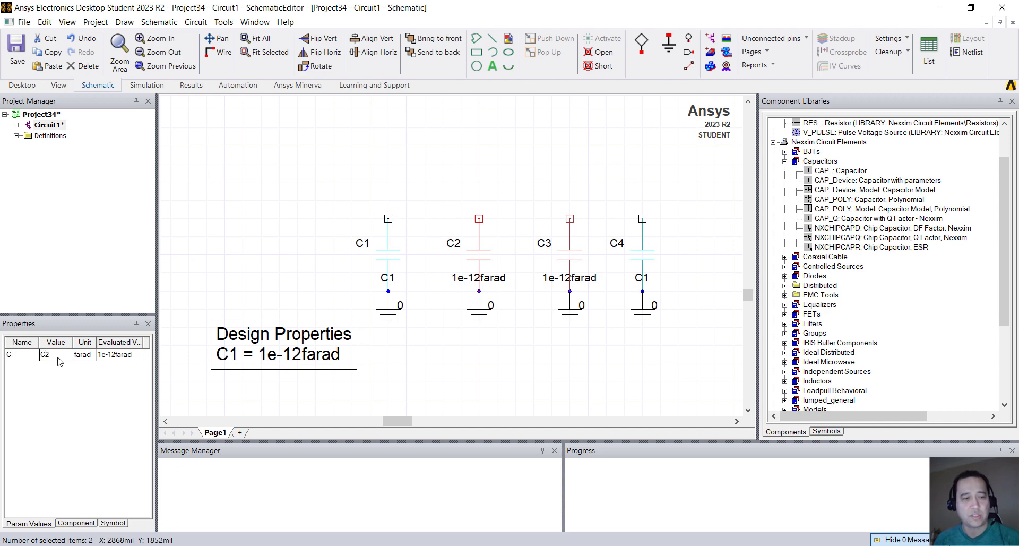
{"action": "type", "text": "C2"}
{"action": "key", "text": "Return"}
{"action": "left_click", "coordinate": [475, 387]}
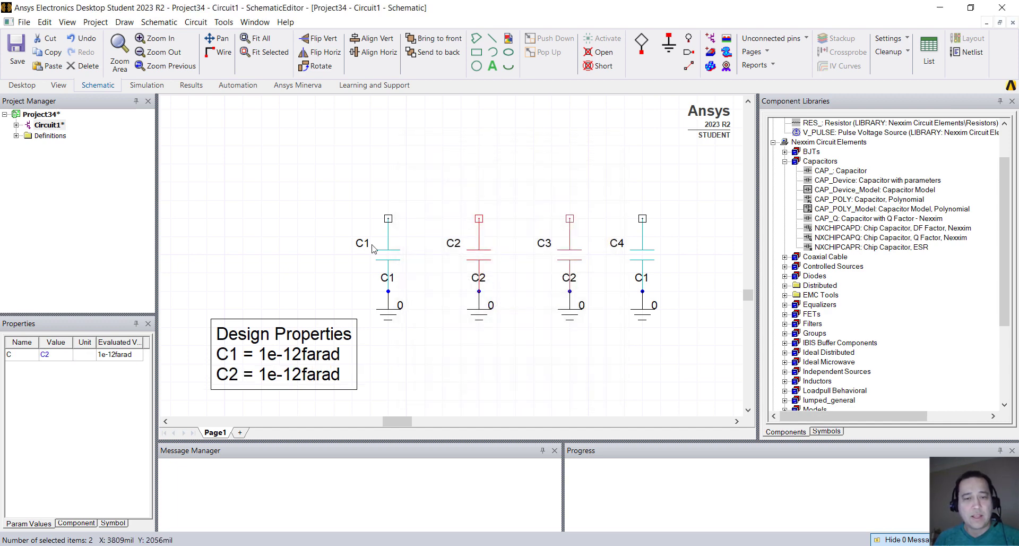
Place three IND_ inductors from the Inductors library, starting at the upper pins of C1, C2 and C3
{"action": "scroll", "coordinate": [871, 307], "scroll_direction": "down", "scroll_amount": 3}
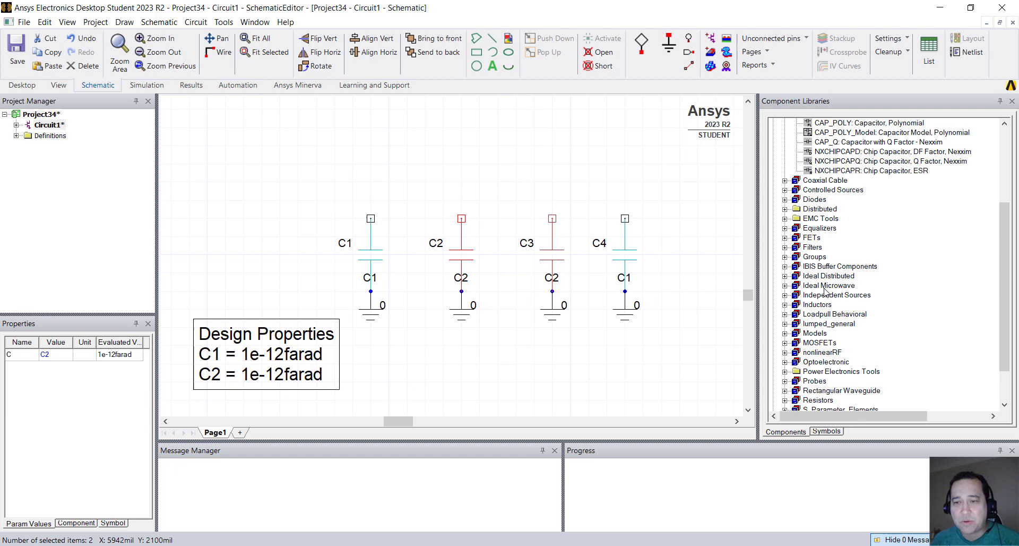
{"action": "left_click", "coordinate": [784, 304]}
{"action": "left_click", "coordinate": [836, 314]}
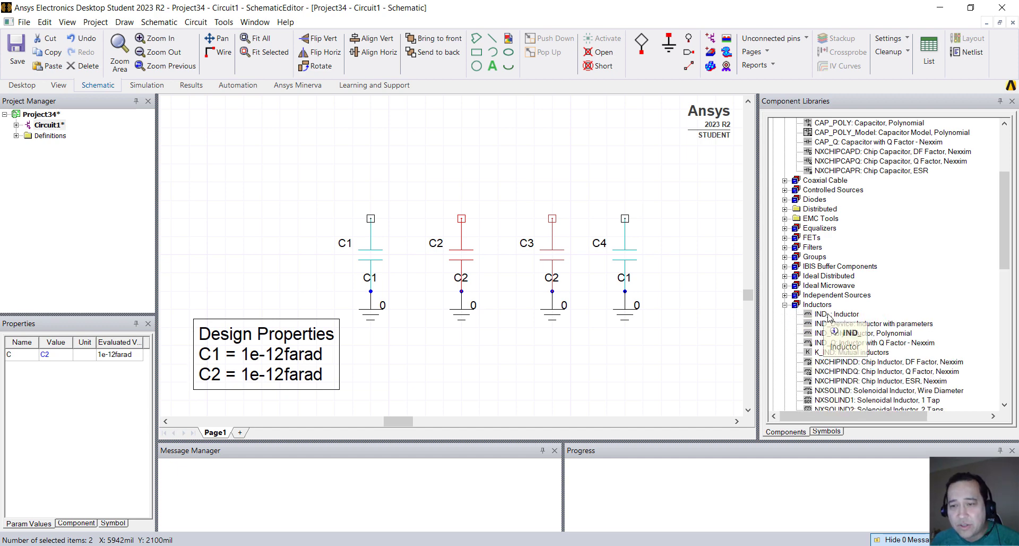
{"action": "left_click", "coordinate": [377, 221]}
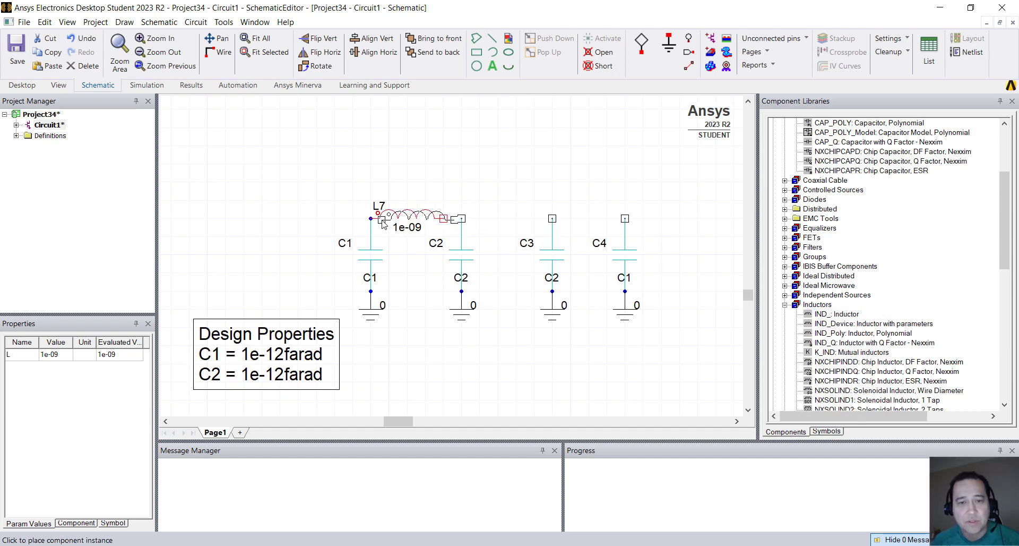
{"action": "left_click", "coordinate": [468, 222]}
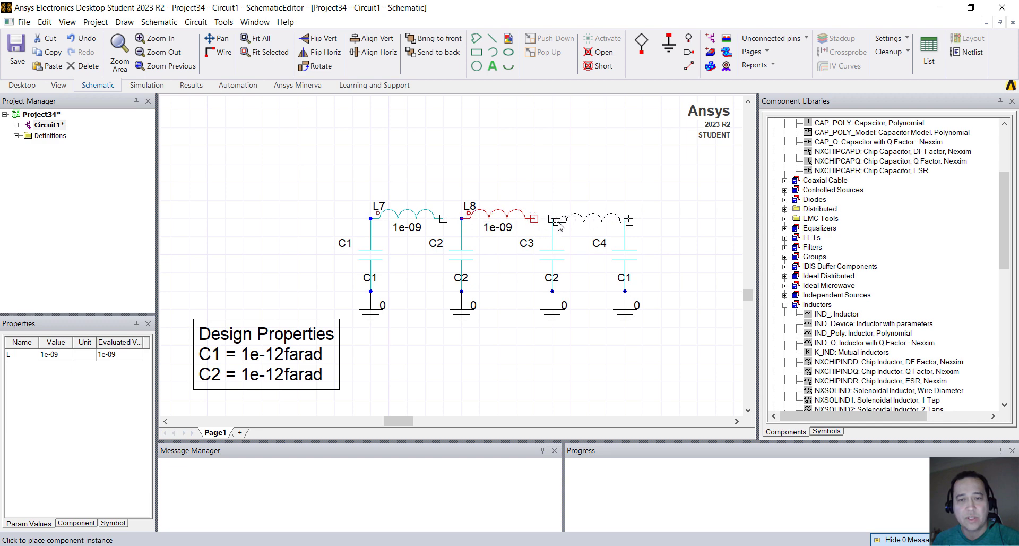
{"action": "left_click", "coordinate": [559, 222]}
{"action": "key", "text": "Escape"}
Shift C2 with its ground and inductor right to meet C3, and wire the first inductor's free end to C2's upper node
{"action": "left_click_drag", "start_coordinate": [529, 338], "coordinate": [499, 215]}
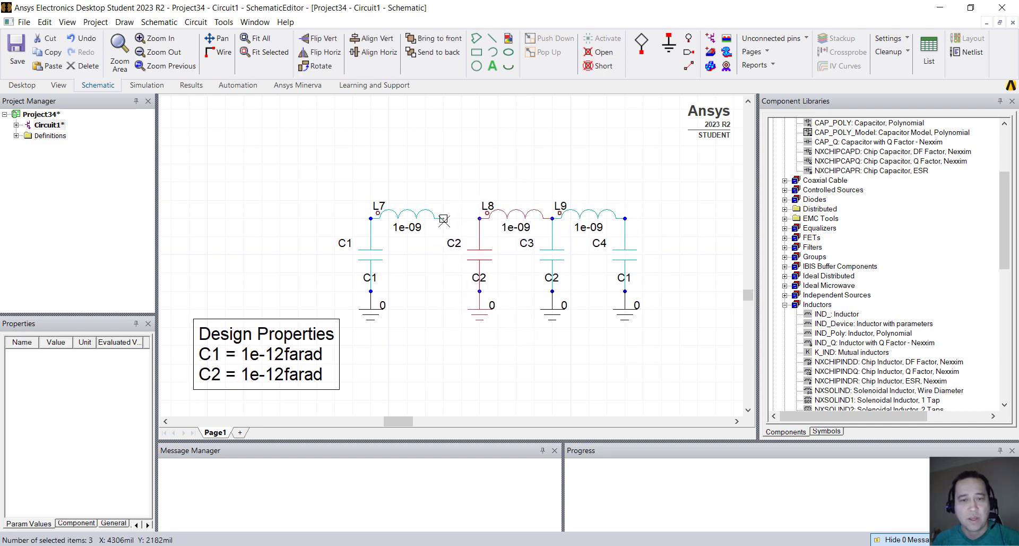
{"action": "key", "text": "ctrl+w"}
{"action": "left_click", "coordinate": [479, 218]}
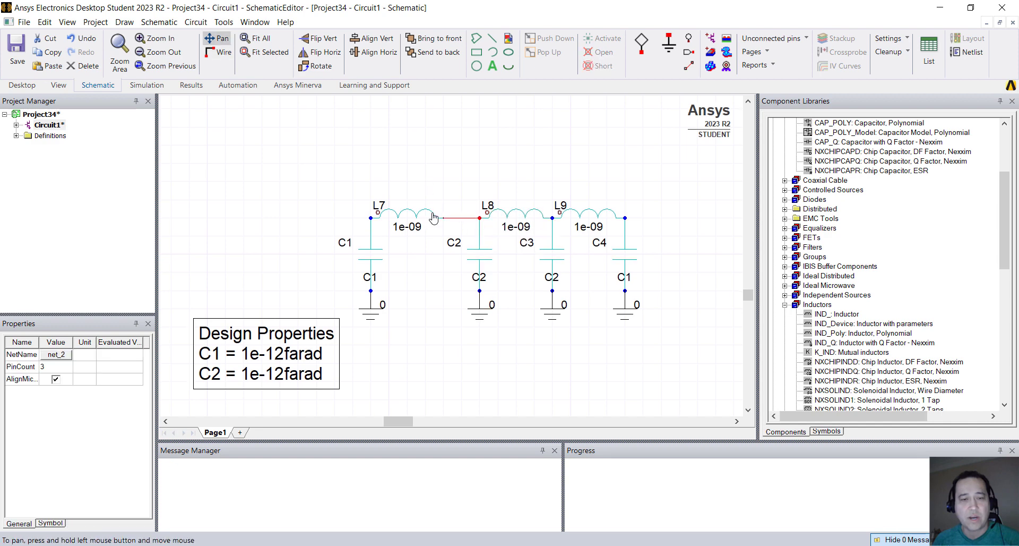
Move the Design Properties text box up beside the left end of the circuit
{"action": "scroll", "coordinate": [445, 228], "scroll_direction": "down", "scroll_amount": 2}
{"action": "left_click_drag", "start_coordinate": [312, 330], "coordinate": [295, 280]}
{"action": "left_click_drag", "start_coordinate": [433, 293], "coordinate": [431, 308]}
{"action": "key", "text": "Escape"}
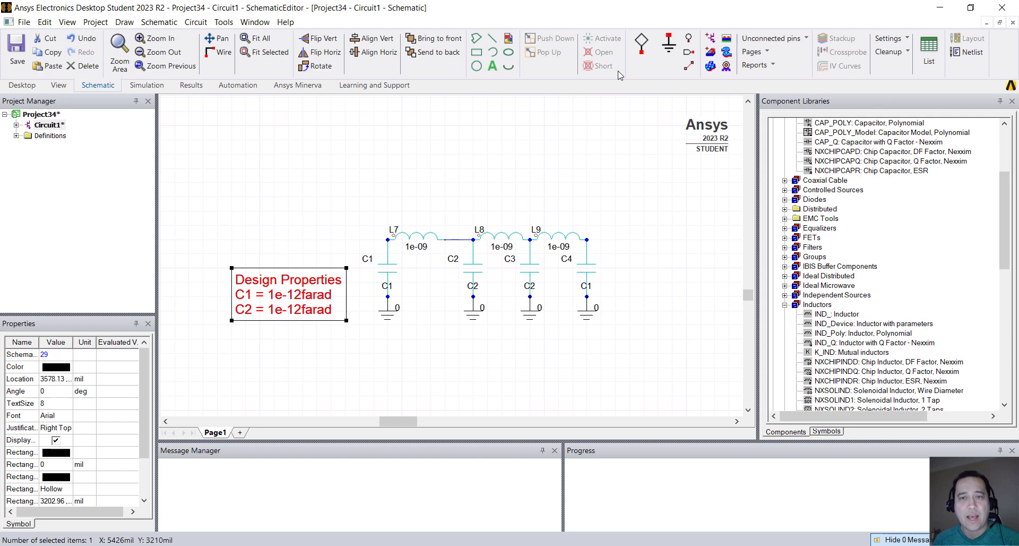
Place an interface port on the upper node of C1 and another on the upper node of C4
{"action": "left_click", "coordinate": [641, 48]}
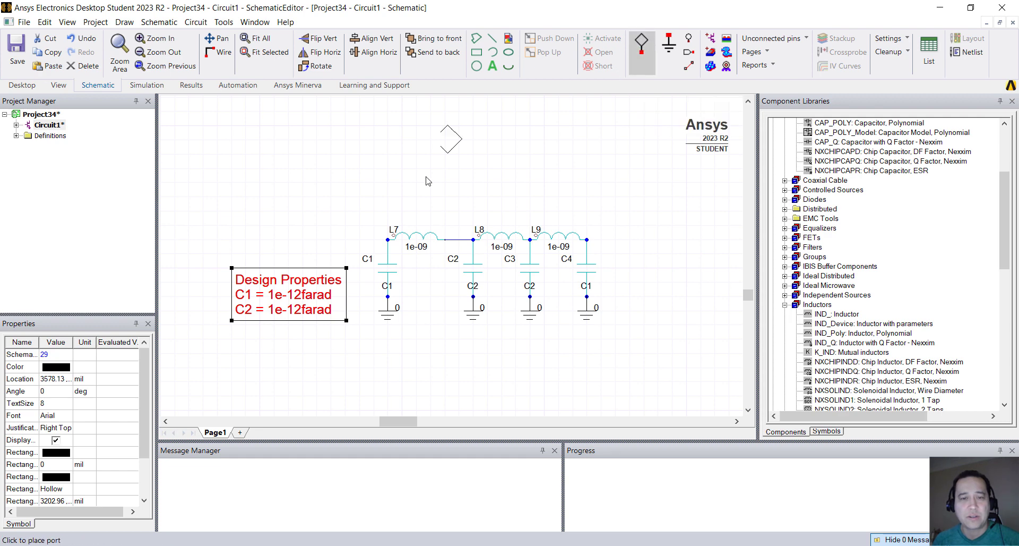
{"action": "left_click", "coordinate": [387, 238]}
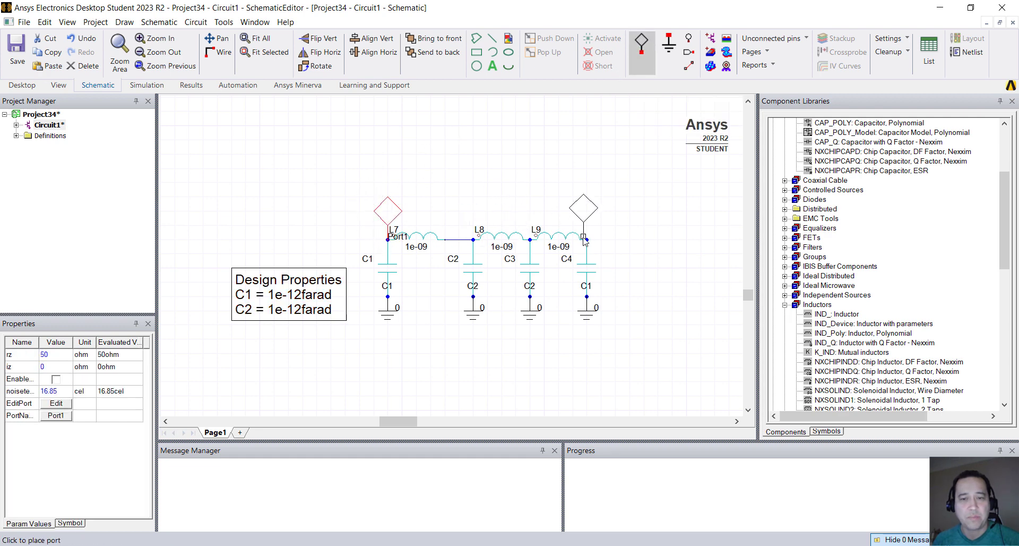
{"action": "left_click", "coordinate": [587, 238]}
{"action": "key", "text": "Escape"}
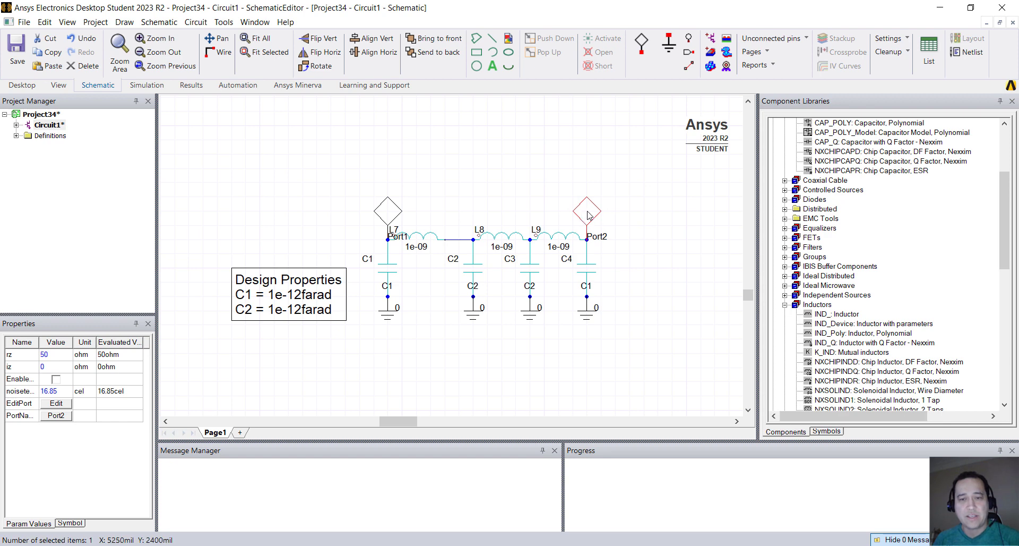
Shift both ports outward, away from the ends of the ladder, keeping them connected to its end nodes
{"action": "left_click_drag", "start_coordinate": [588, 215], "coordinate": [617, 215]}
{"action": "left_click_drag", "start_coordinate": [387, 210], "coordinate": [356, 210]}
{"action": "mouse_move", "coordinate": [445, 257]}
{"action": "left_mouse_down"}
{"action": "mouse_move", "coordinate": [470, 225]}
{"action": "mouse_move", "coordinate": [468, 249]}
{"action": "mouse_move", "coordinate": [444, 251]}
{"action": "left_mouse_up"}
{"action": "scroll", "coordinate": [454, 249], "scroll_direction": "down", "scroll_amount": 1}
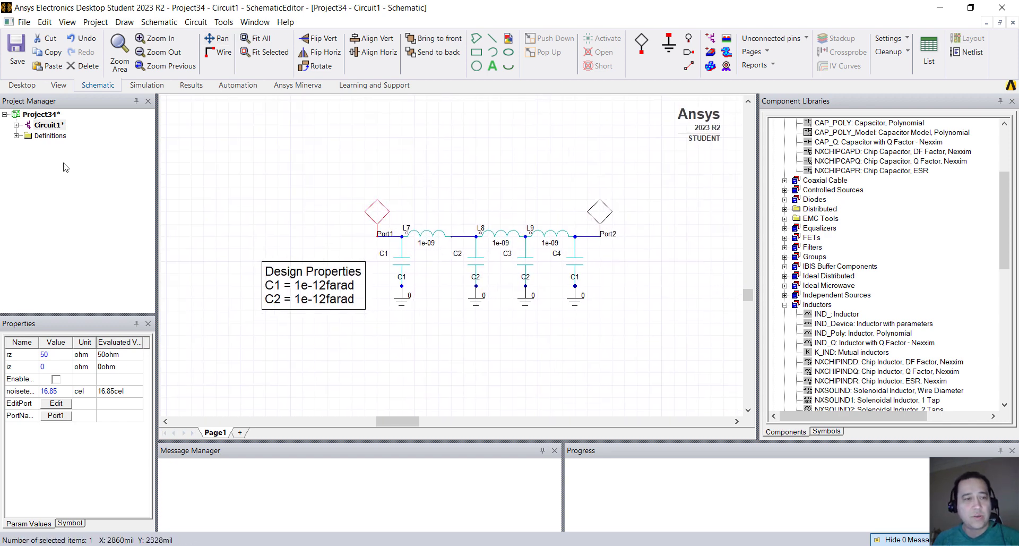
Add a Nexxim Linear Network Analysis setup with a linear-count frequency sweep from 0 to 4 GHz and 4000 points
{"action": "left_click", "coordinate": [16, 125]}
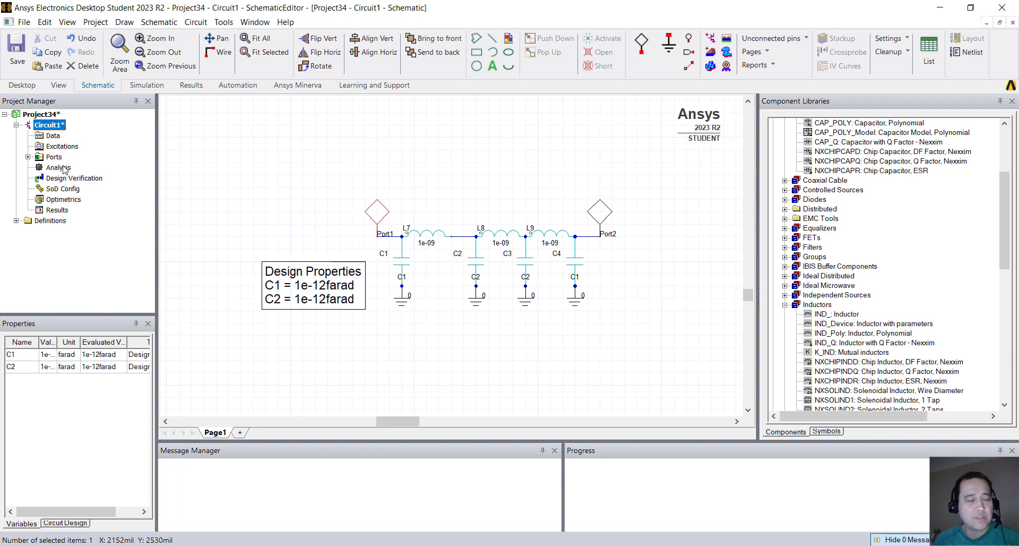
{"action": "right_click", "coordinate": [64, 169]}
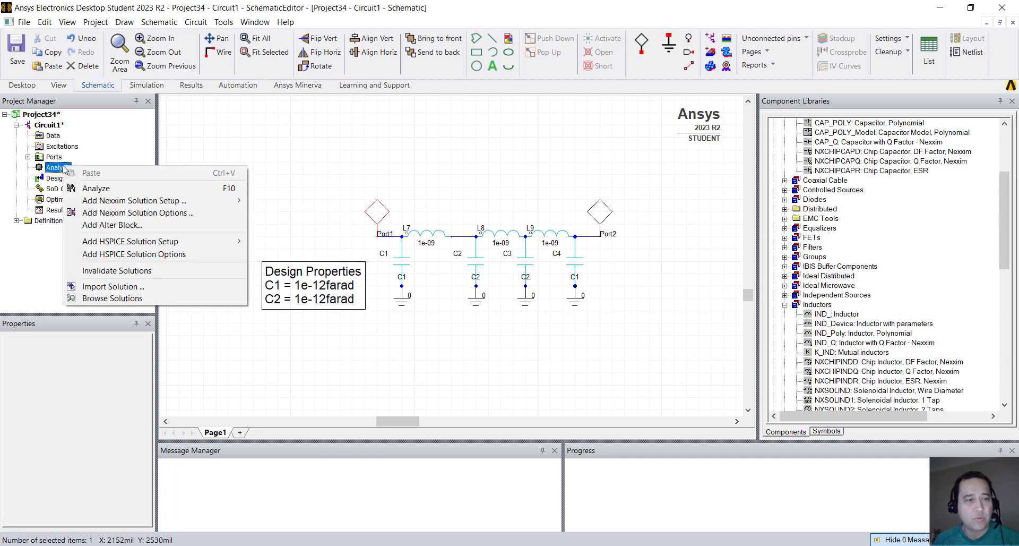
{"action": "mouse_move", "coordinate": [131, 205]}
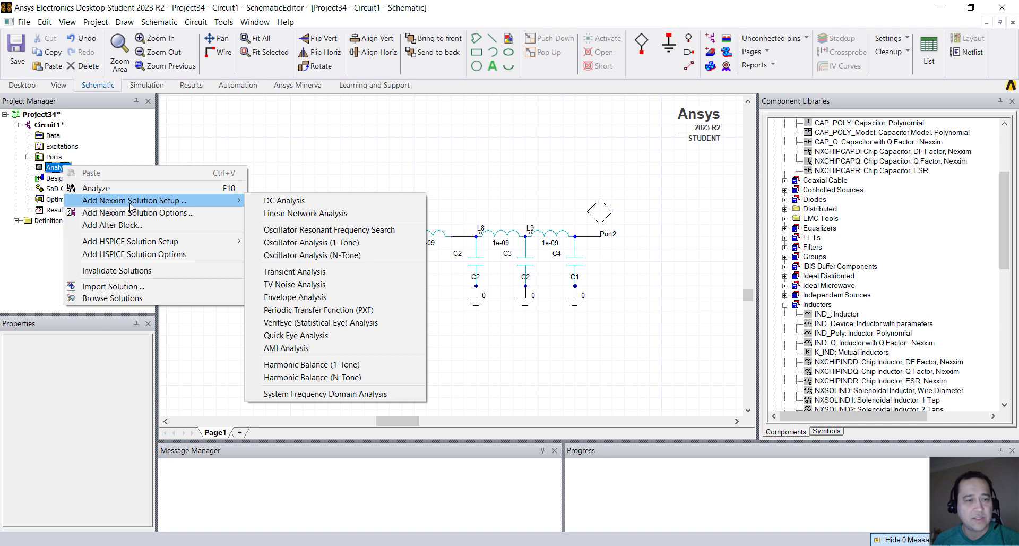
{"action": "left_click", "coordinate": [326, 214]}
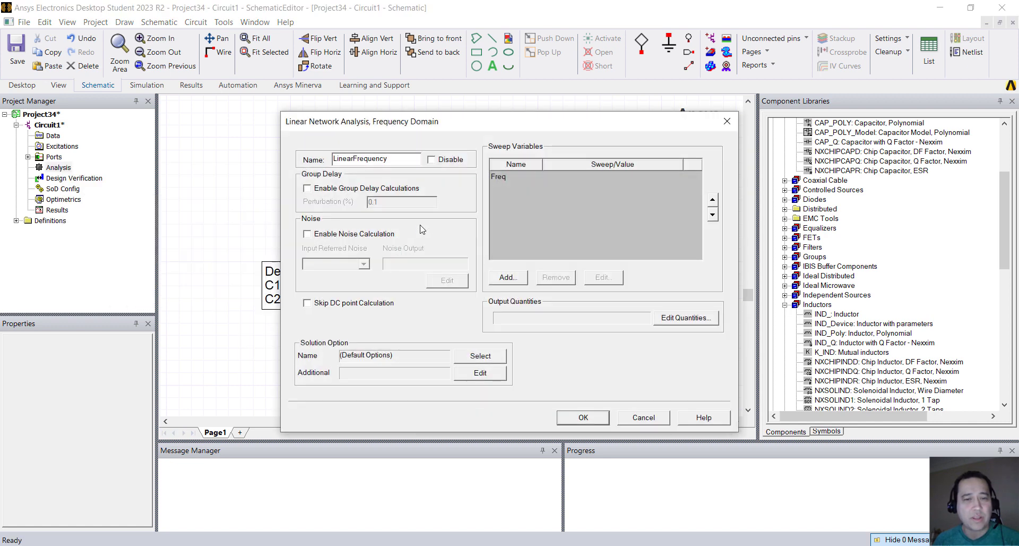
{"action": "left_click", "coordinate": [506, 177]}
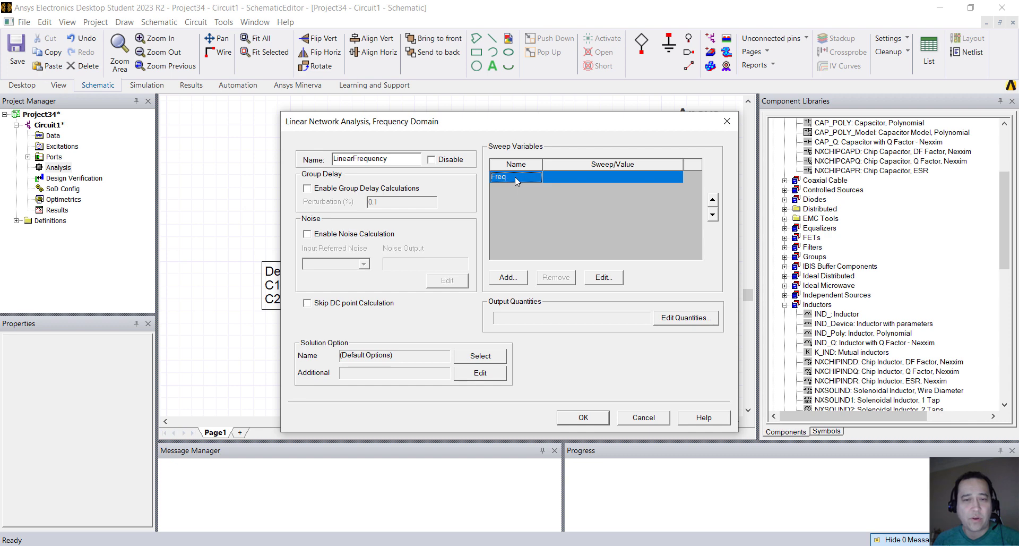
{"action": "left_click", "coordinate": [603, 277]}
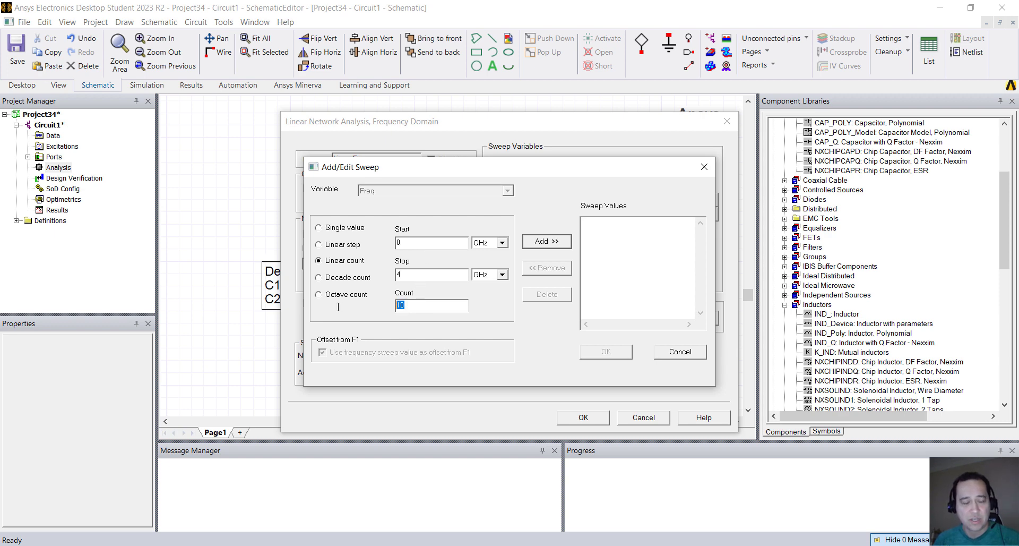
{"action": "left_click", "coordinate": [546, 241]}
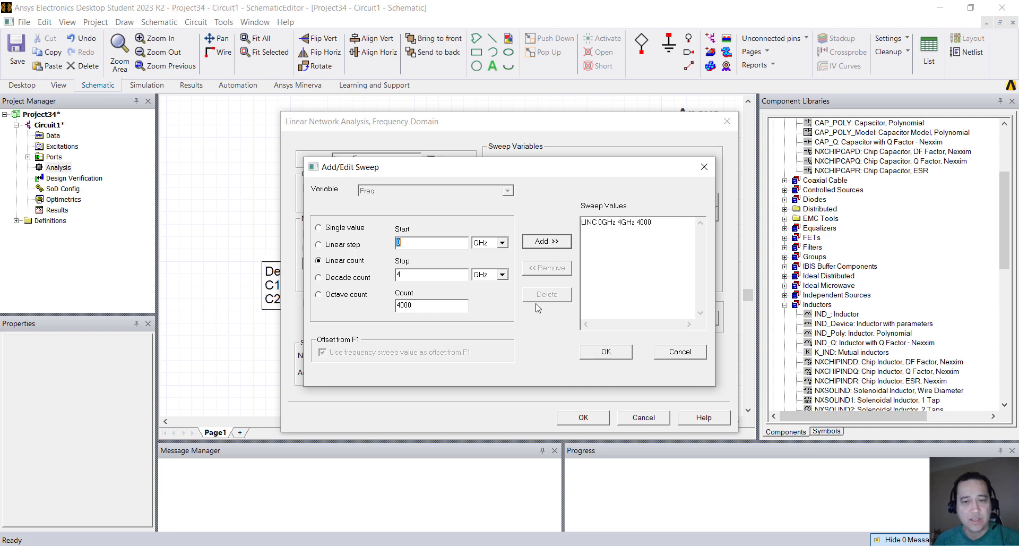
{"action": "left_click", "coordinate": [597, 350]}
{"action": "left_click", "coordinate": [583, 417]}
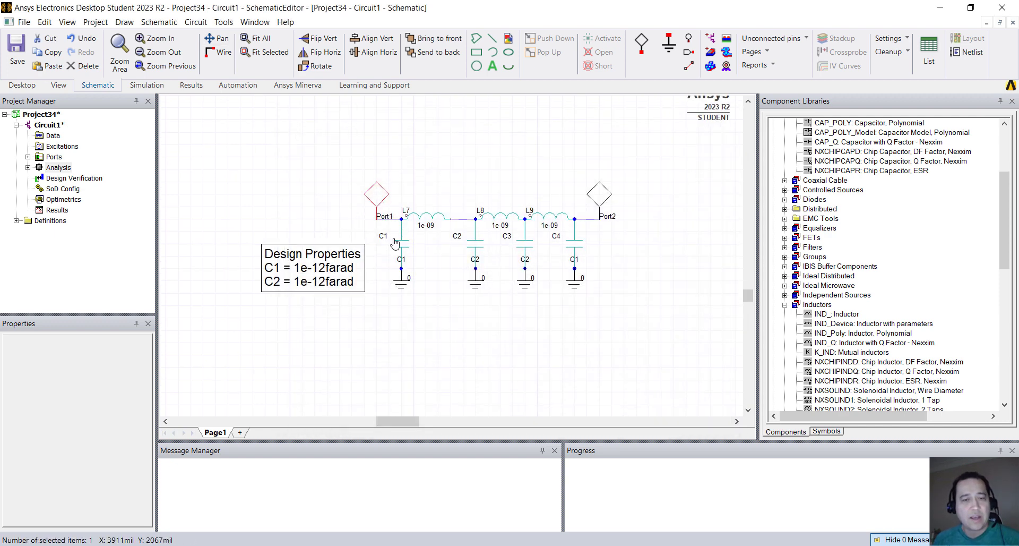
Run the LinearFrequency analysis
{"action": "left_click", "coordinate": [28, 167]}
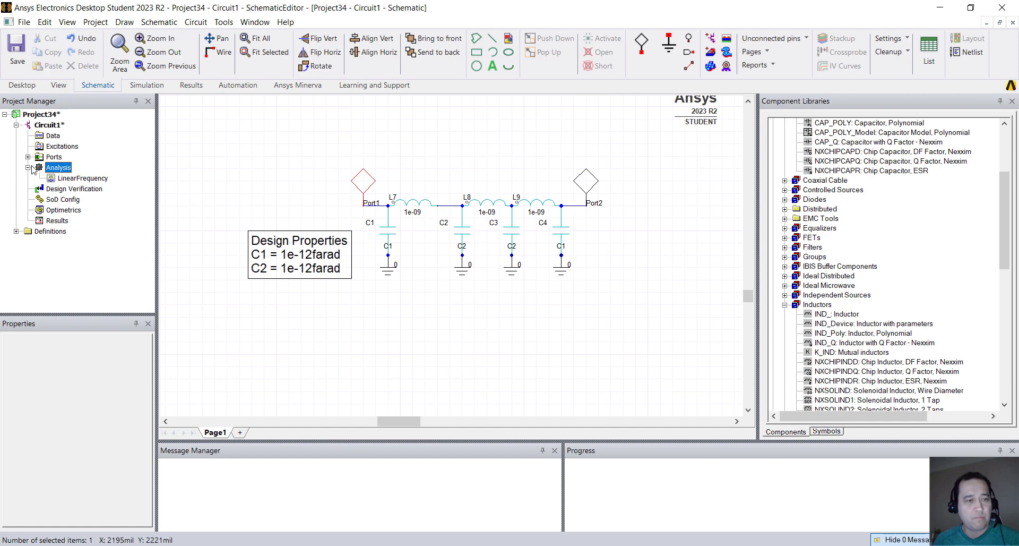
{"action": "right_click", "coordinate": [91, 179]}
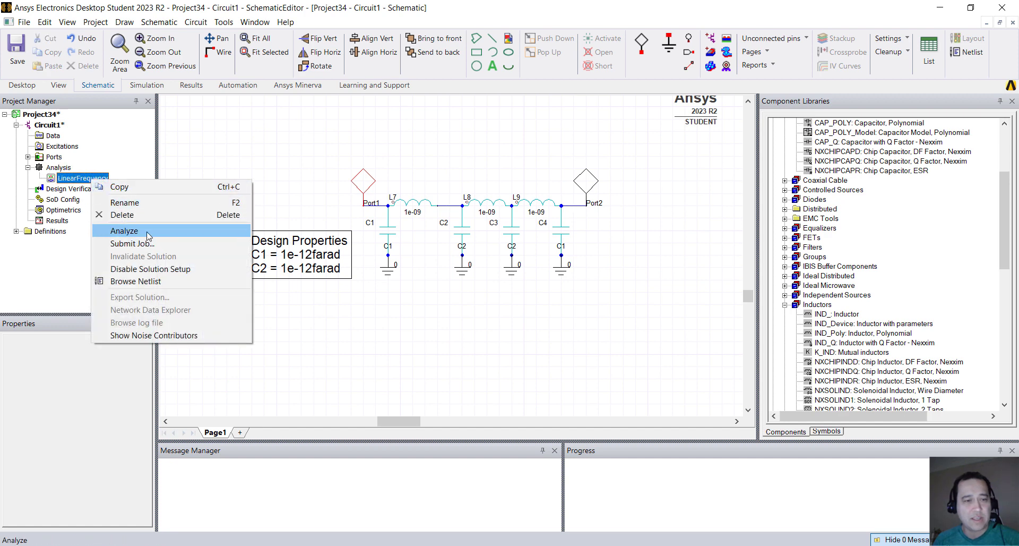
{"action": "left_click", "coordinate": [124, 231]}
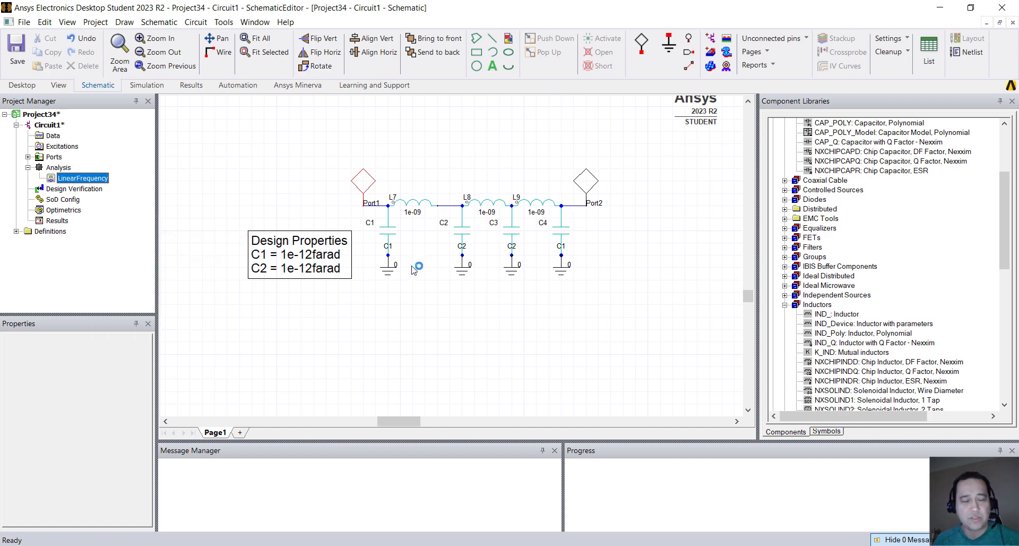
{"action": "left_click_drag", "start_coordinate": [411, 267], "coordinate": [411, 258]}
{"action": "scroll", "coordinate": [413, 264], "scroll_direction": "down", "scroll_amount": 1}
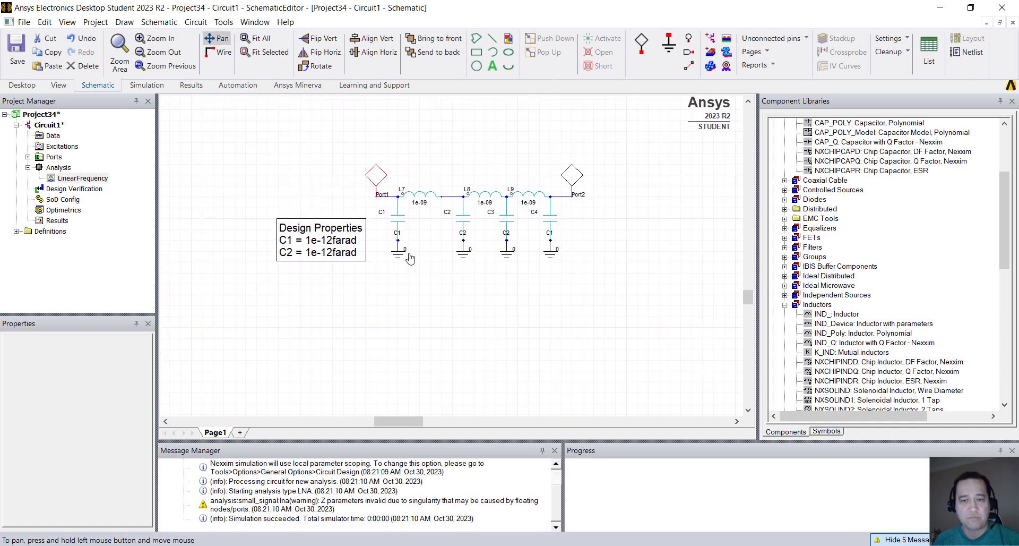
Create a rectangular S-parameter report plotting S(Port1,Port1) and S(Port1,Port2) in dB against frequency
{"action": "right_click", "coordinate": [52, 220]}
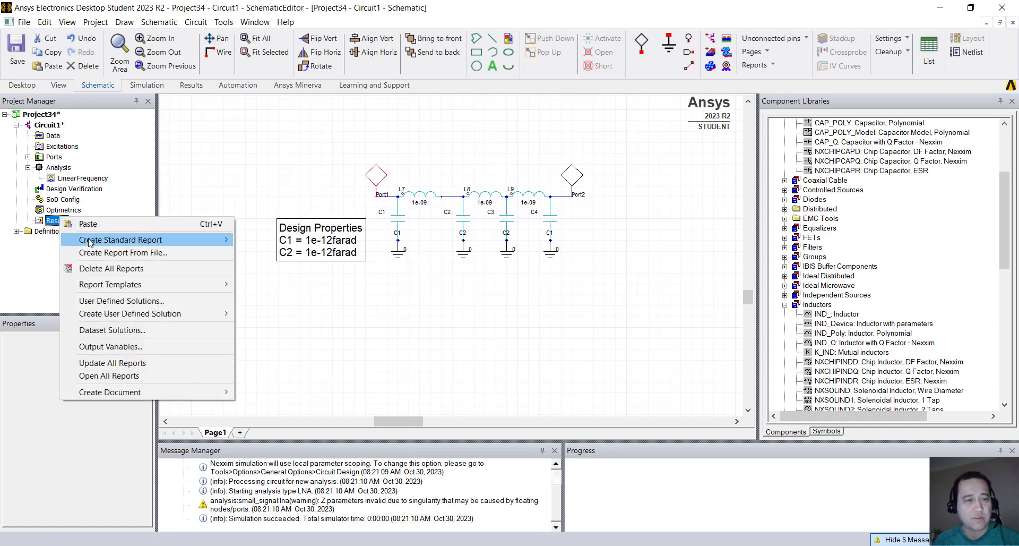
{"action": "mouse_move", "coordinate": [109, 243]}
{"action": "left_click", "coordinate": [280, 240]}
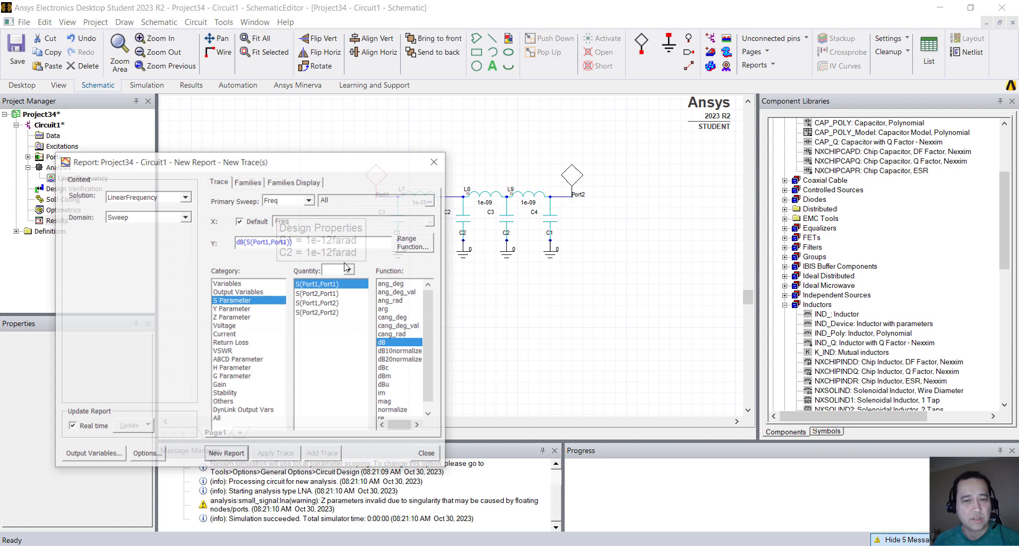
{"action": "left_click", "coordinate": [338, 304], "text": "ctrl"}
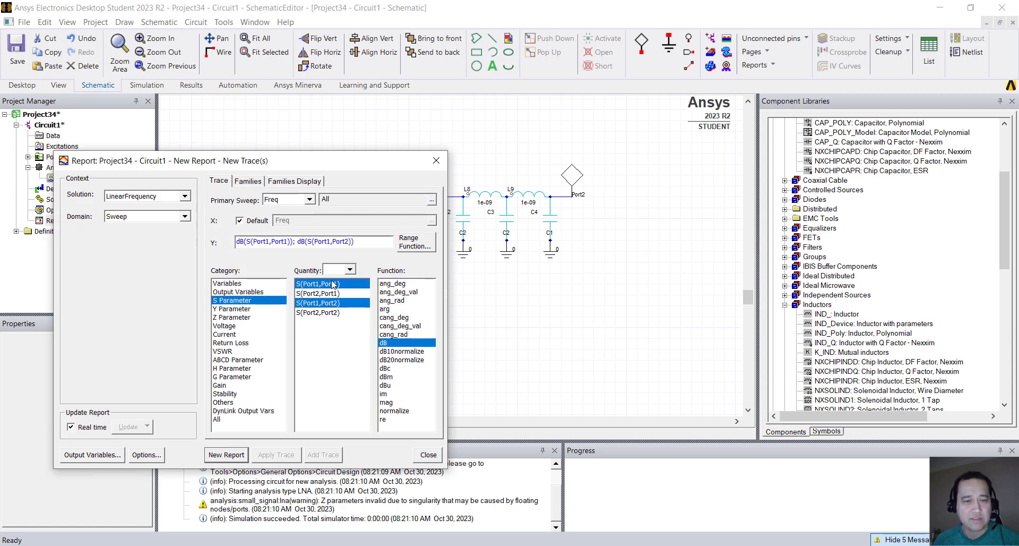
{"action": "left_click", "coordinate": [226, 455]}
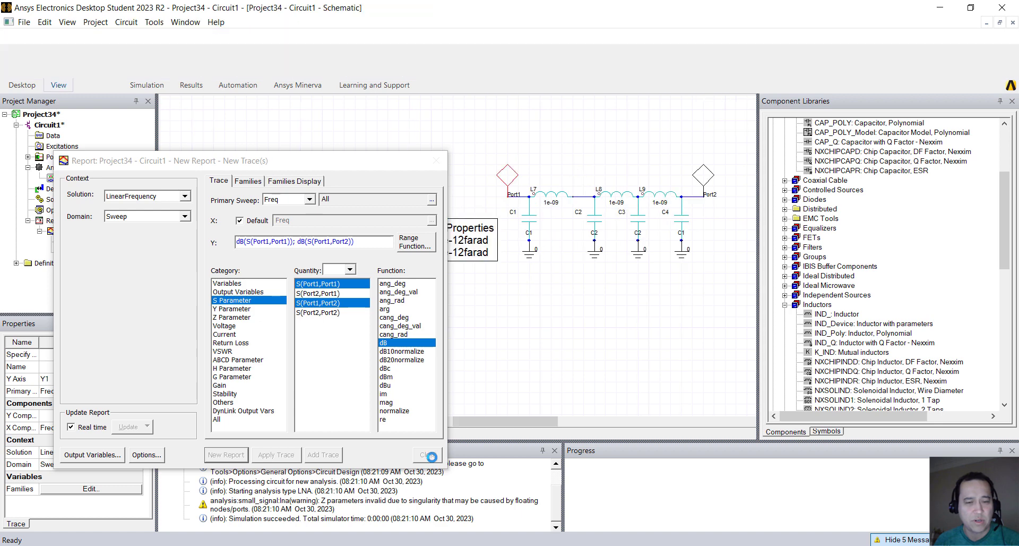
{"action": "left_click", "coordinate": [428, 455]}
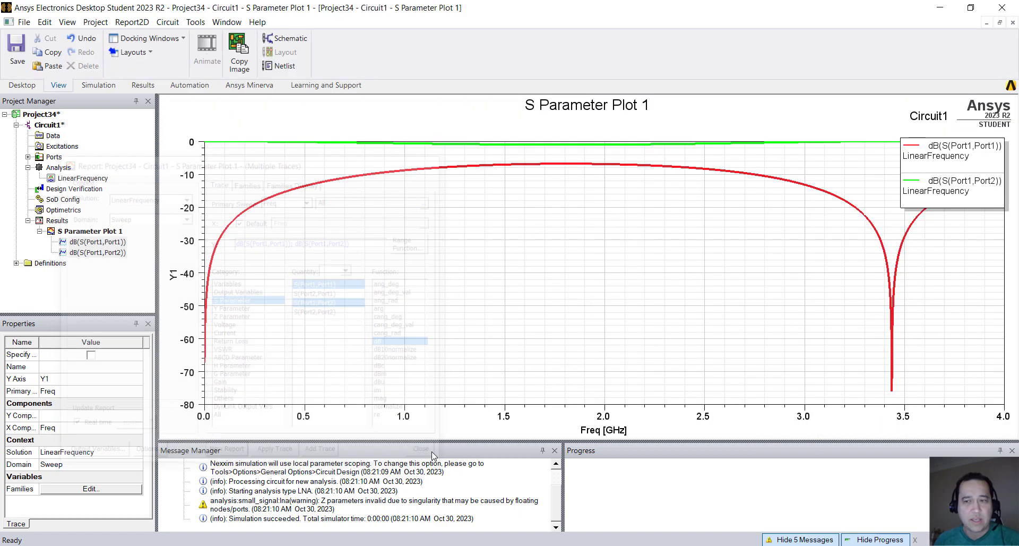
Change the colour of the dB(S(Port1,Port2)) trace to blue
{"action": "left_click", "coordinate": [654, 167]}
{"action": "left_click", "coordinate": [733, 144]}
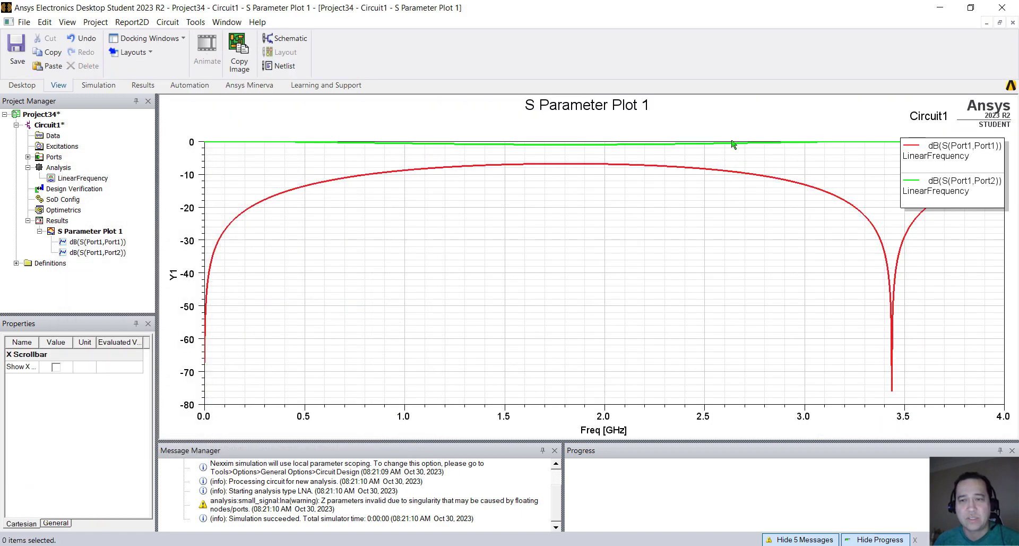
{"action": "left_click", "coordinate": [728, 144]}
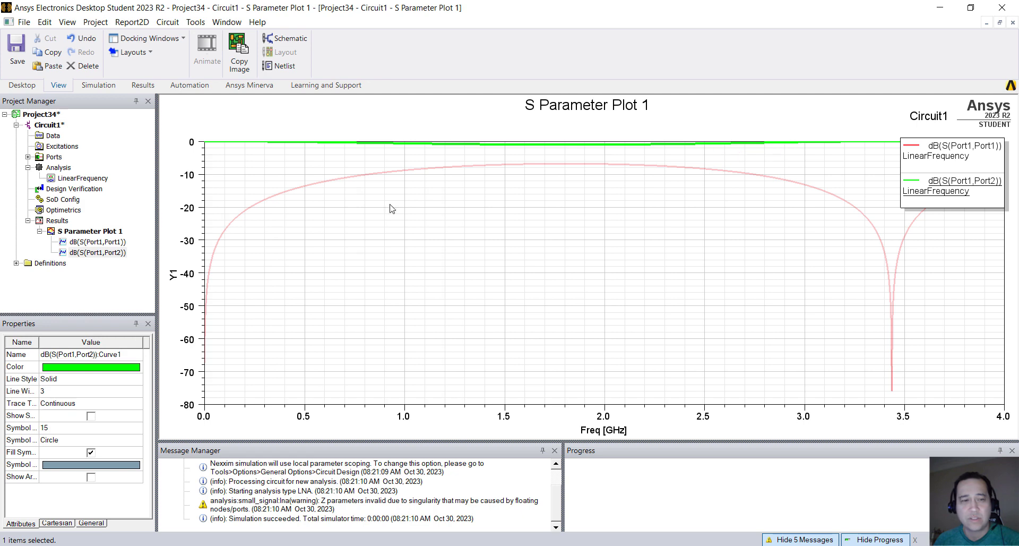
{"action": "left_click", "coordinate": [79, 370]}
{"action": "left_click", "coordinate": [438, 251]}
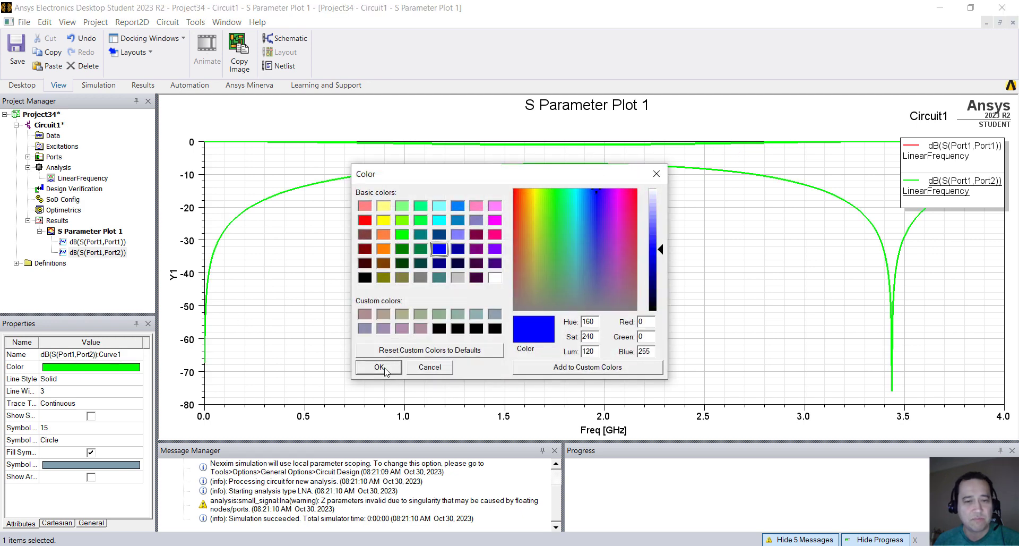
{"action": "left_click", "coordinate": [379, 367]}
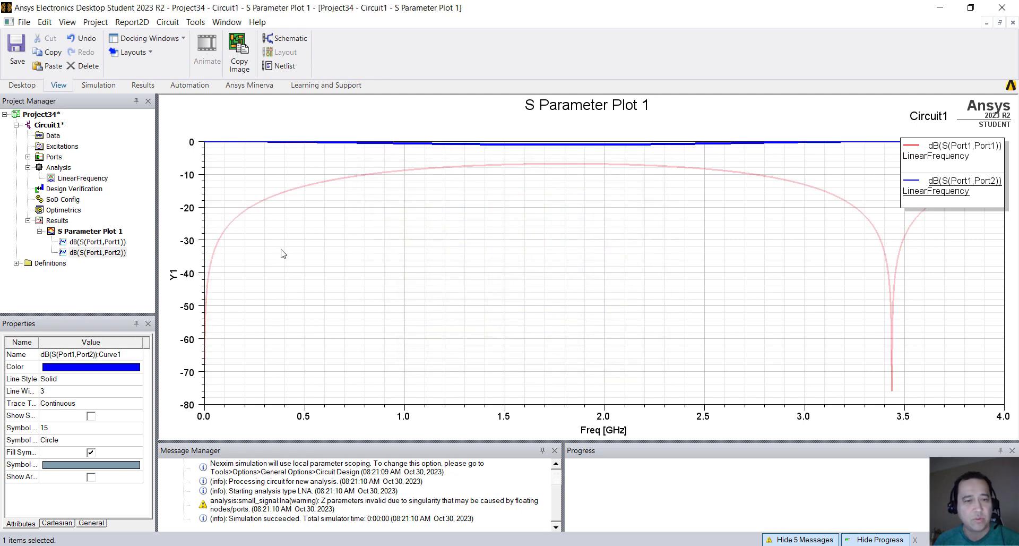
Return to the Circuit1 schematic and insert S Parameter Plot 1 on the page below the circuit
{"action": "double_click", "coordinate": [52, 126]}
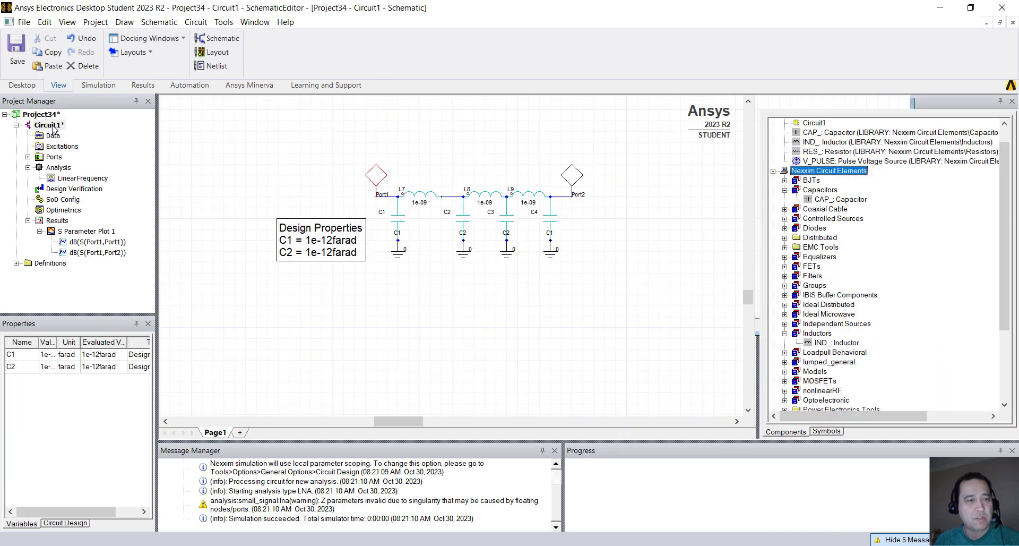
{"action": "left_click", "coordinate": [56, 155]}
{"action": "left_click", "coordinate": [56, 126]}
{"action": "left_click_drag", "start_coordinate": [406, 241], "coordinate": [331, 208]}
{"action": "scroll", "coordinate": [380, 257], "scroll_direction": "down", "scroll_amount": 2}
{"action": "left_click_drag", "start_coordinate": [71, 233], "coordinate": [389, 337]}
{"action": "scroll", "coordinate": [421, 313], "scroll_direction": "down", "scroll_amount": 1}
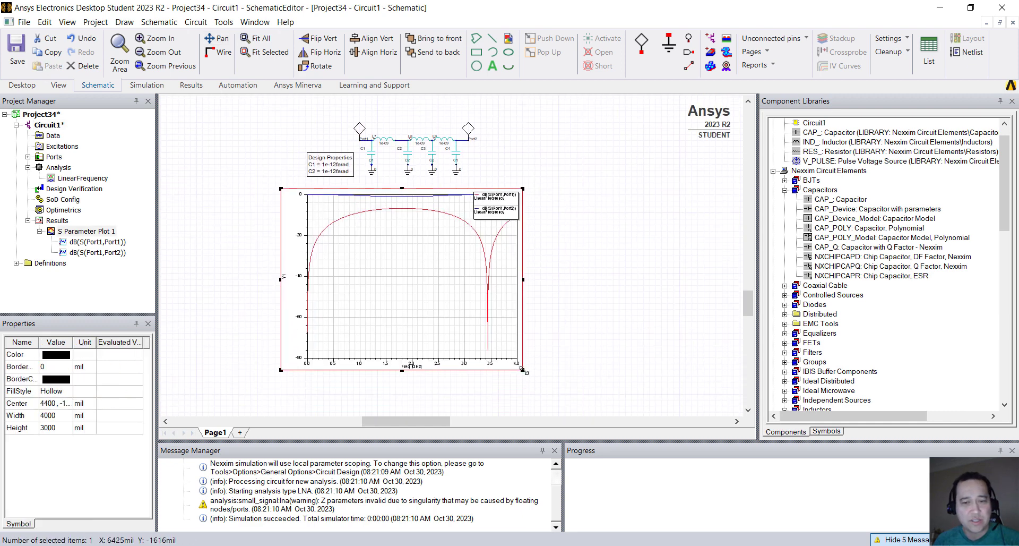
Shrink the embedded S-parameter plot to 3700 mil wide and 1100 mil high
{"action": "left_click_drag", "start_coordinate": [521, 368], "coordinate": [504, 255]}
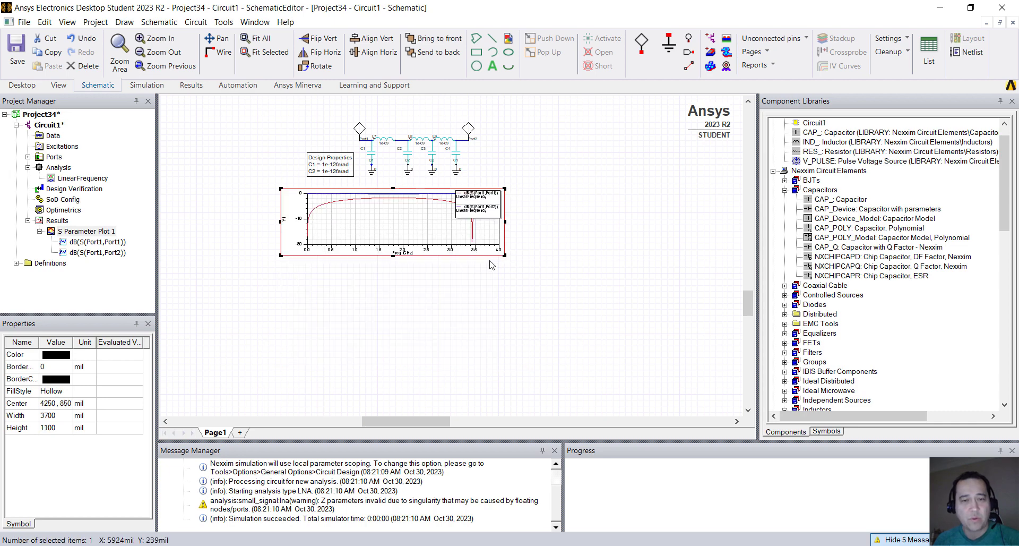
{"action": "left_click_drag", "start_coordinate": [430, 277], "coordinate": [460, 334]}
{"action": "scroll", "coordinate": [453, 272], "scroll_direction": "up", "scroll_amount": 2}
{"action": "scroll", "coordinate": [452, 279], "scroll_direction": "up", "scroll_amount": 1}
{"action": "scroll", "coordinate": [460, 333], "scroll_direction": "down", "scroll_amount": 1}
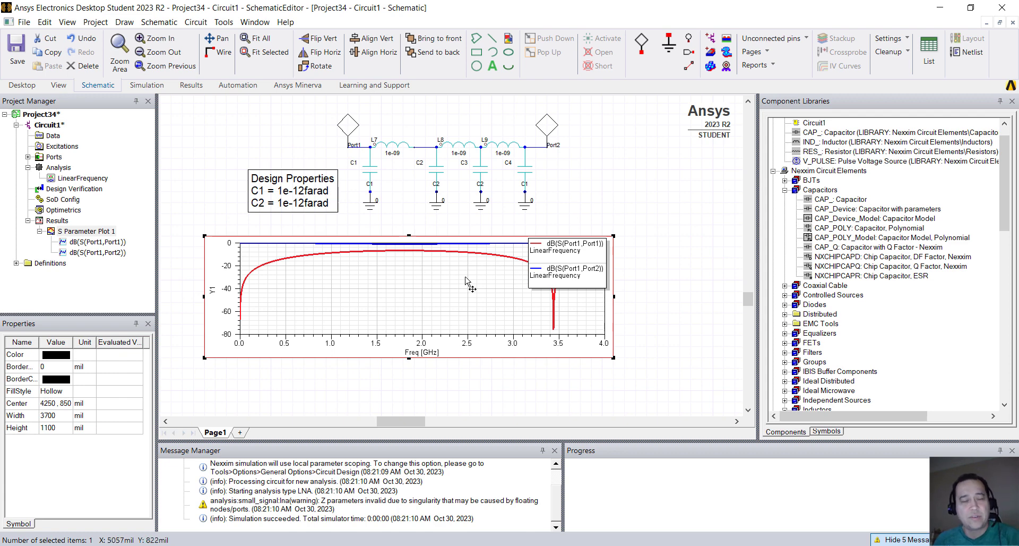
{"action": "left_click", "coordinate": [196, 22]}
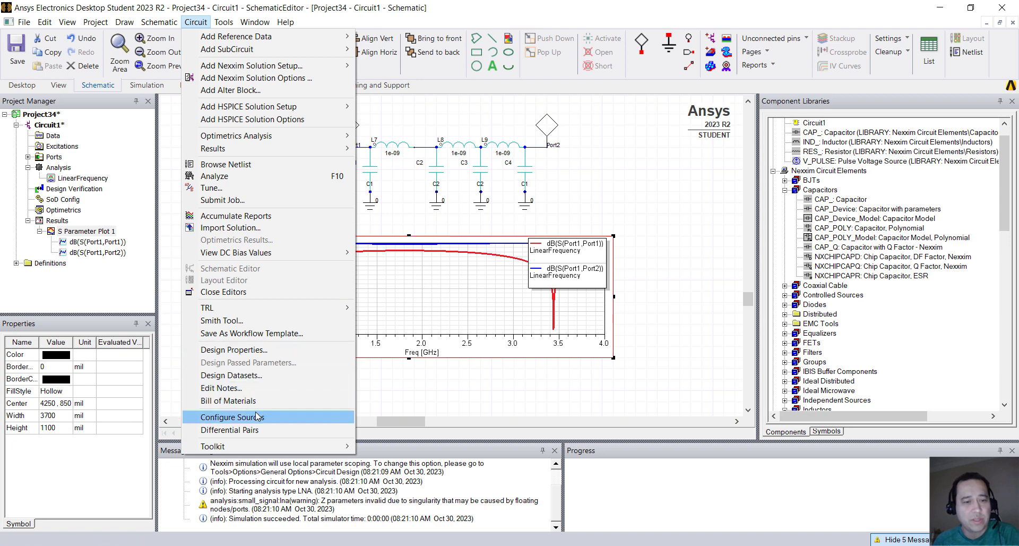
{"action": "left_click", "coordinate": [264, 353]}
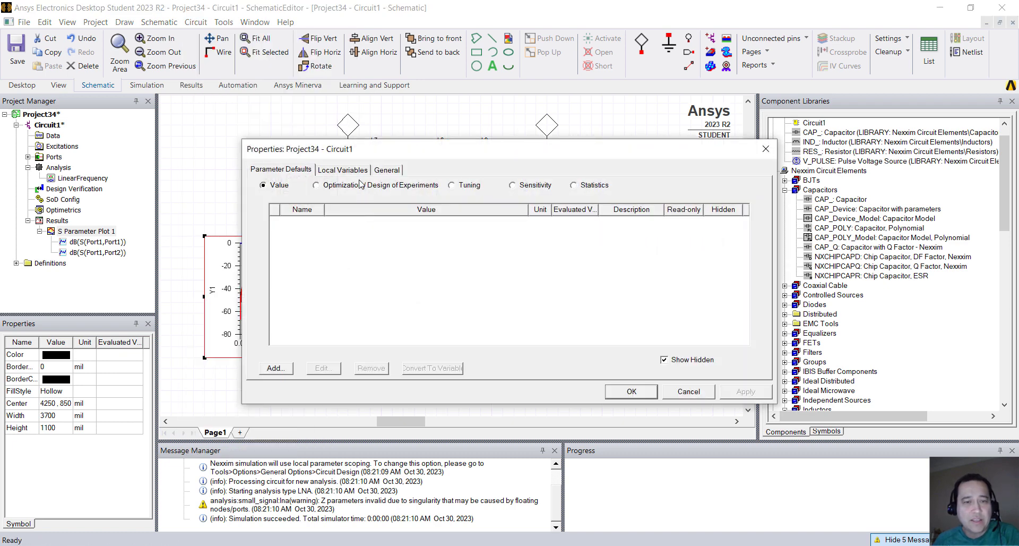
{"action": "left_click", "coordinate": [343, 170]}
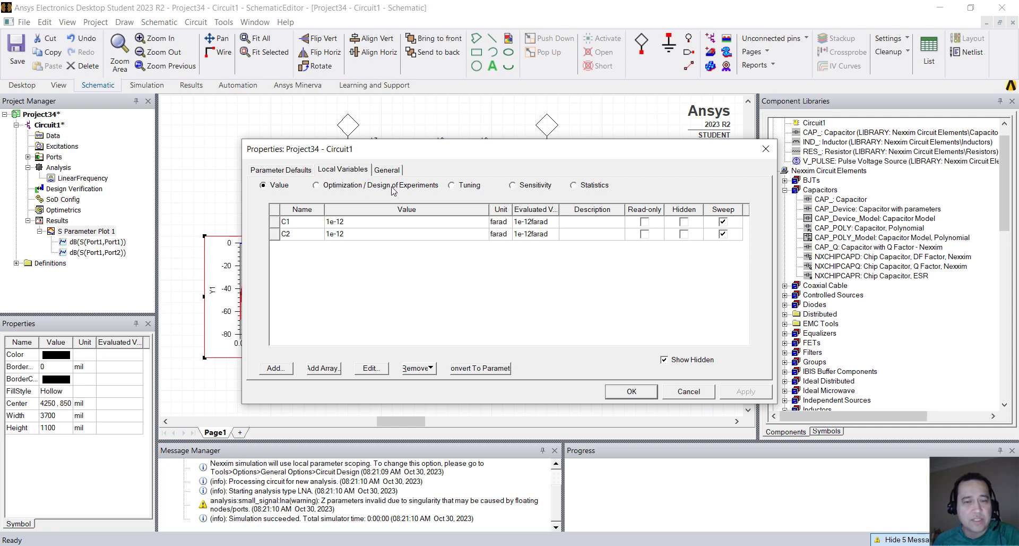
{"action": "left_click", "coordinate": [707, 396]}
Assign the variable L1 as the inductance of the two outer inductors, L7 and L9
{"action": "left_click", "coordinate": [400, 159]}
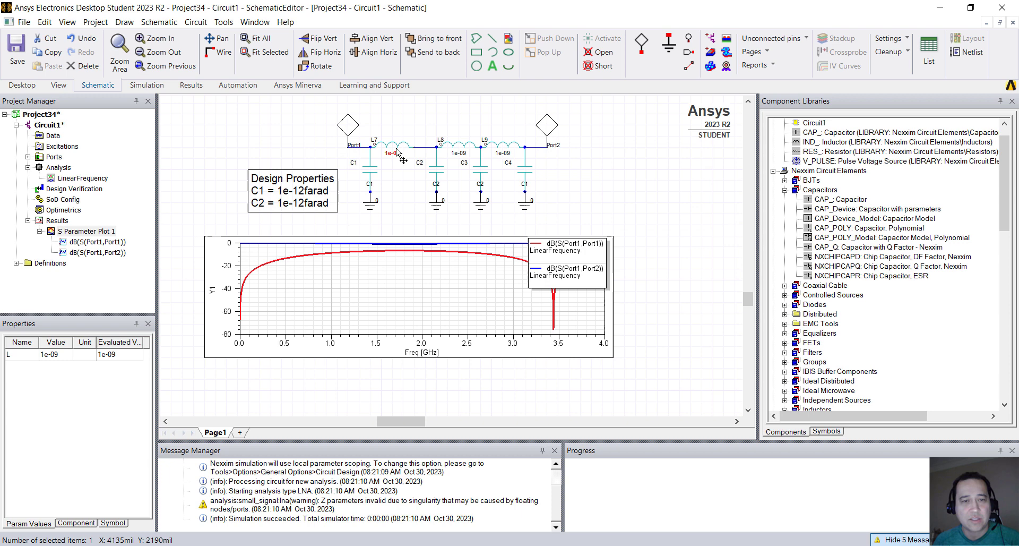
{"action": "left_click", "coordinate": [383, 144]}
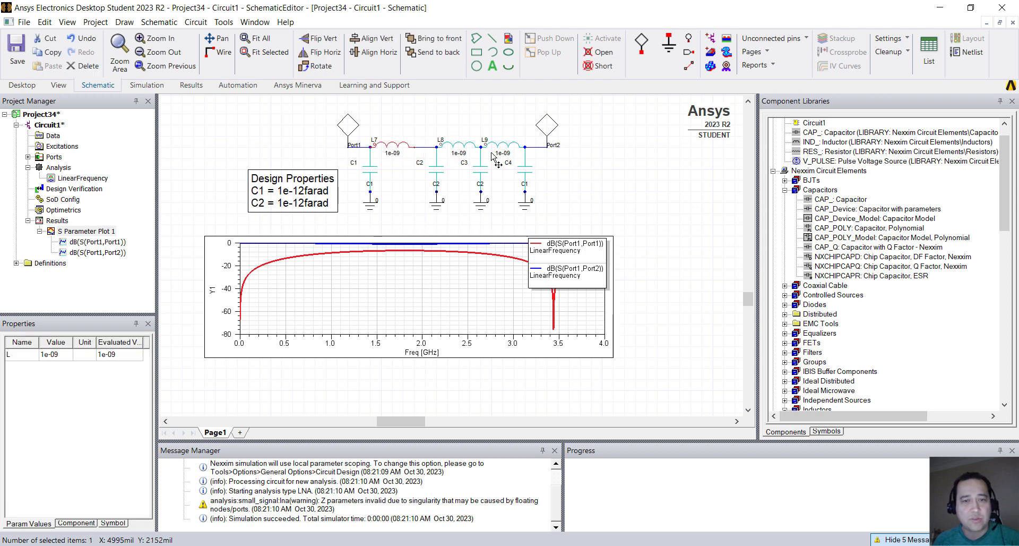
{"action": "left_click", "coordinate": [505, 151], "text": "ctrl"}
{"action": "left_click", "coordinate": [53, 356]}
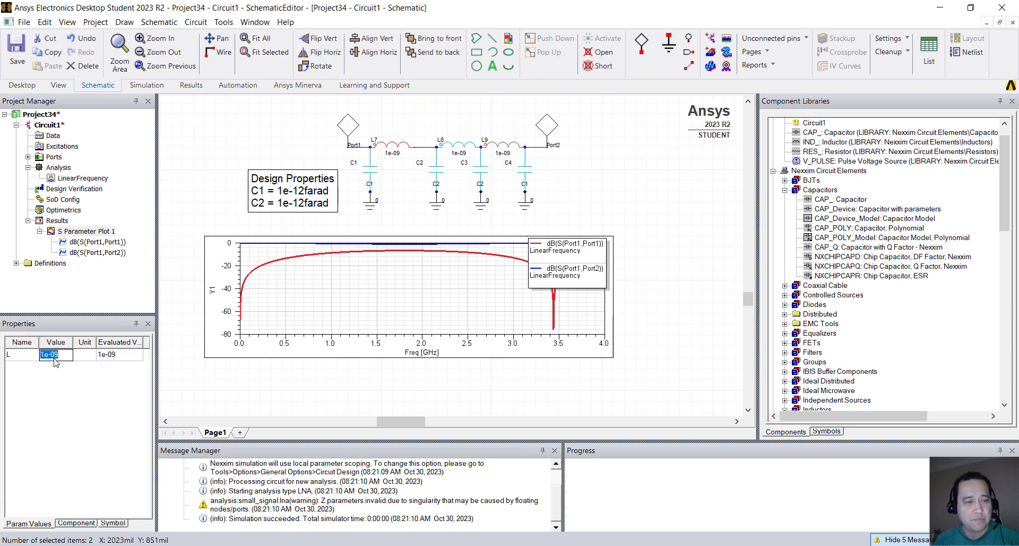
{"action": "type", "text": "L2"}
{"action": "key", "text": "BackSpace"}
{"action": "type", "text": "1"}
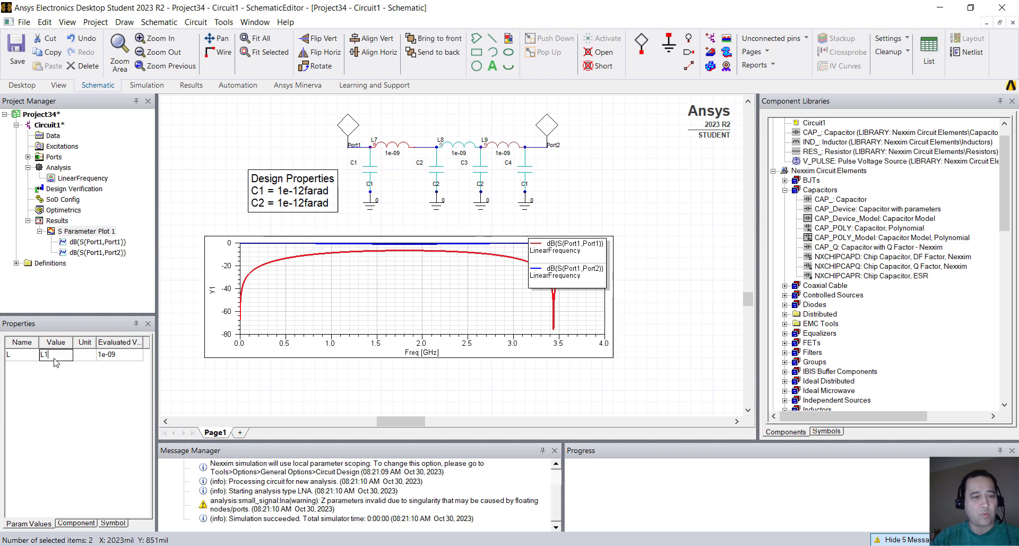
{"action": "key", "text": "Return"}
{"action": "key", "text": "Return"}
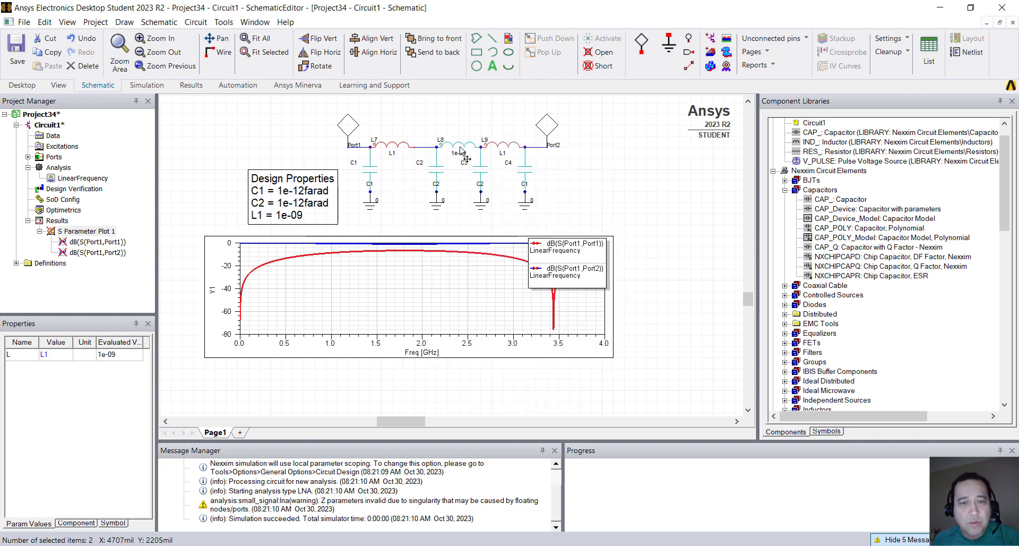
Assign the variable L2 as the inductance of the middle inductor L8
{"action": "left_click", "coordinate": [464, 150]}
{"action": "left_click", "coordinate": [62, 354]}
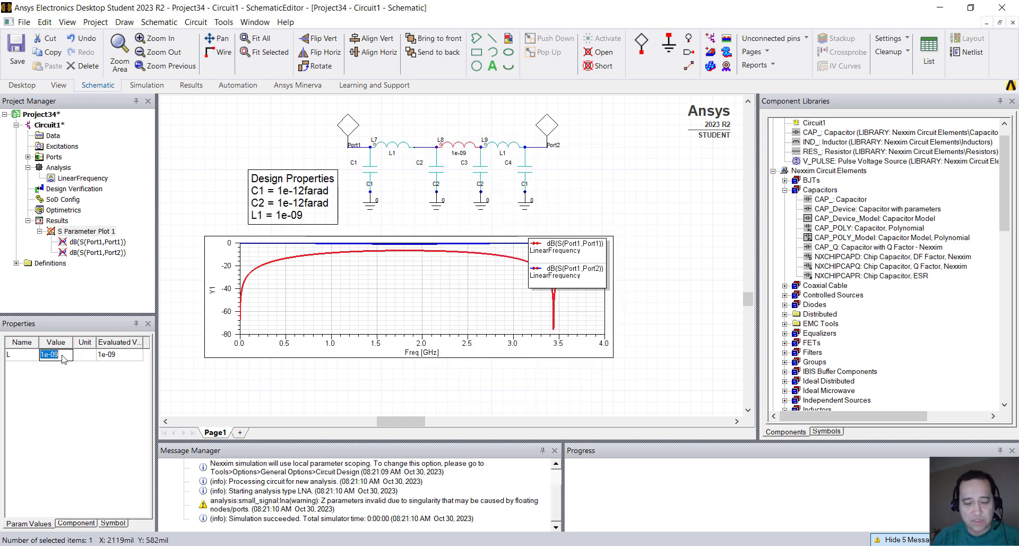
{"action": "type", "text": "L2"}
{"action": "key", "text": "Return"}
{"action": "key", "text": "Return"}
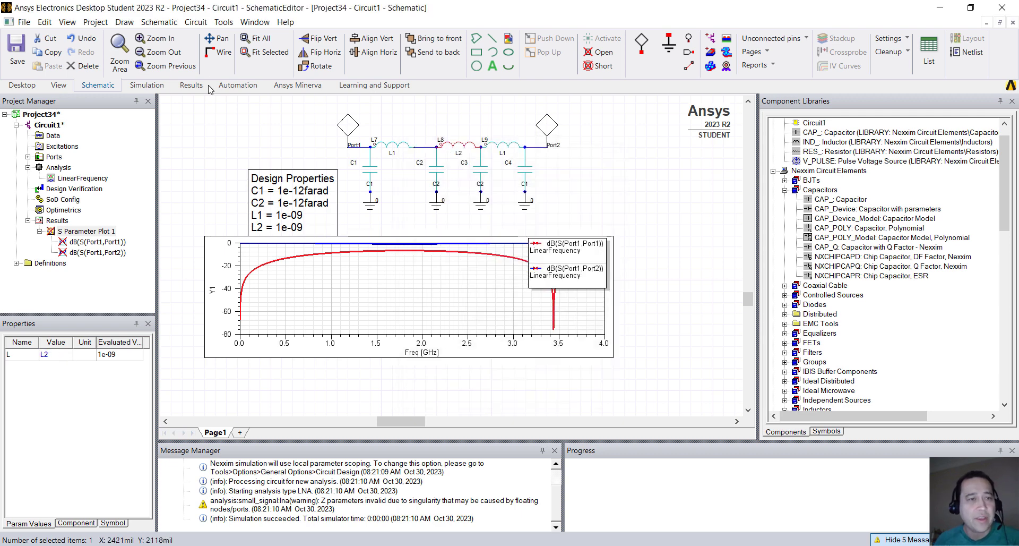
Include design variables C1, C2, L1 and L2 in tuning, and set the tuning maximum of C1 and C2 to 100e-12 farad
{"action": "left_click", "coordinate": [196, 22]}
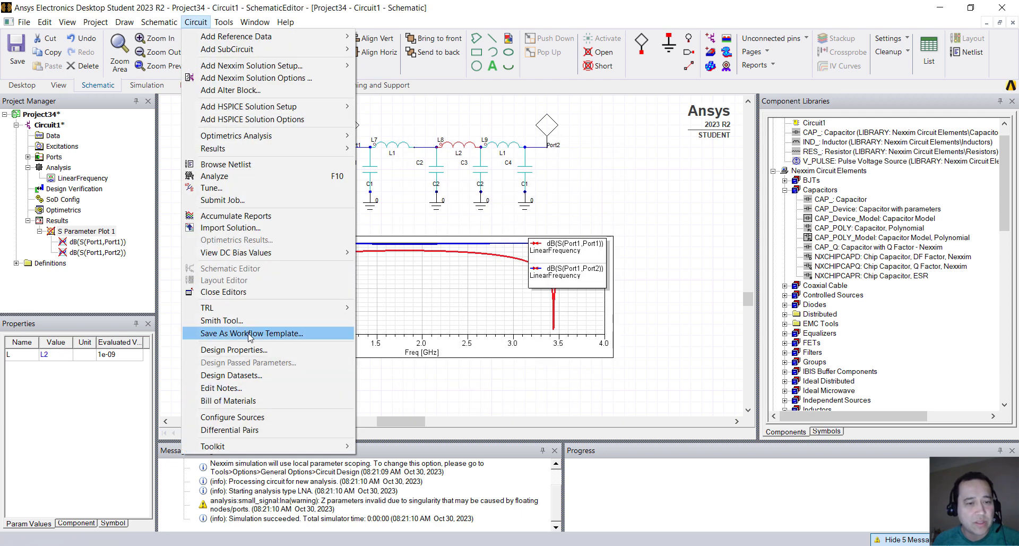
{"action": "left_click", "coordinate": [300, 354]}
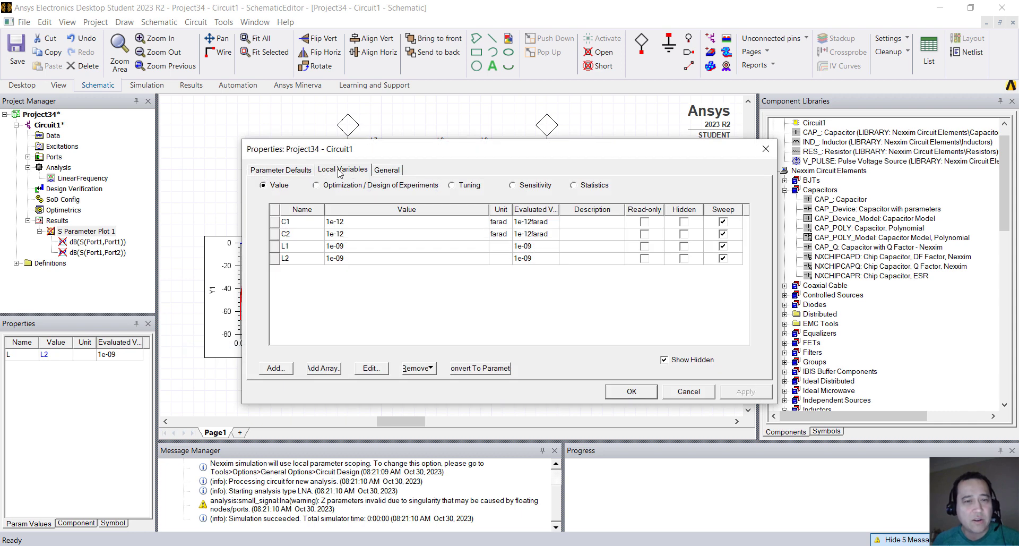
{"action": "left_click", "coordinate": [452, 185]}
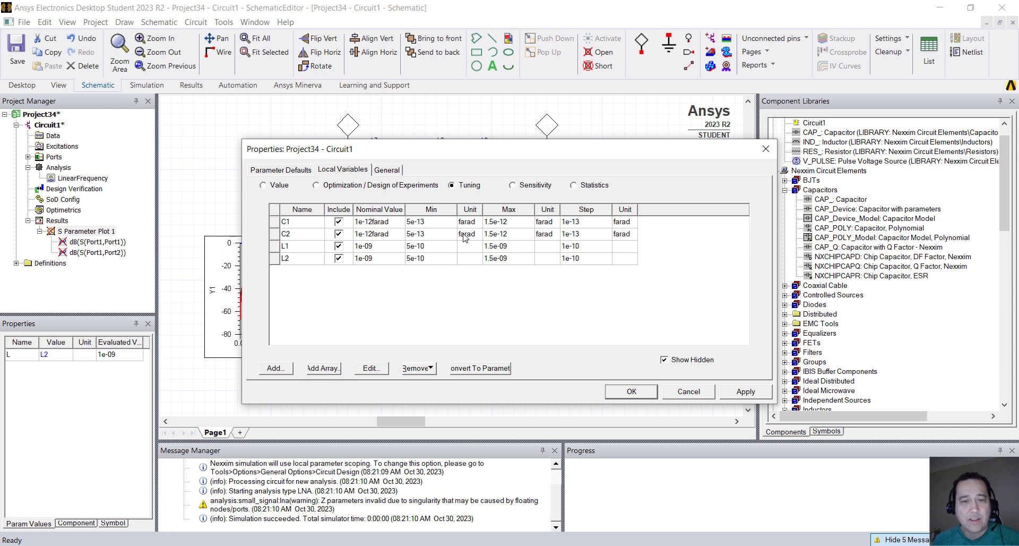
{"action": "left_click", "coordinate": [498, 227]}
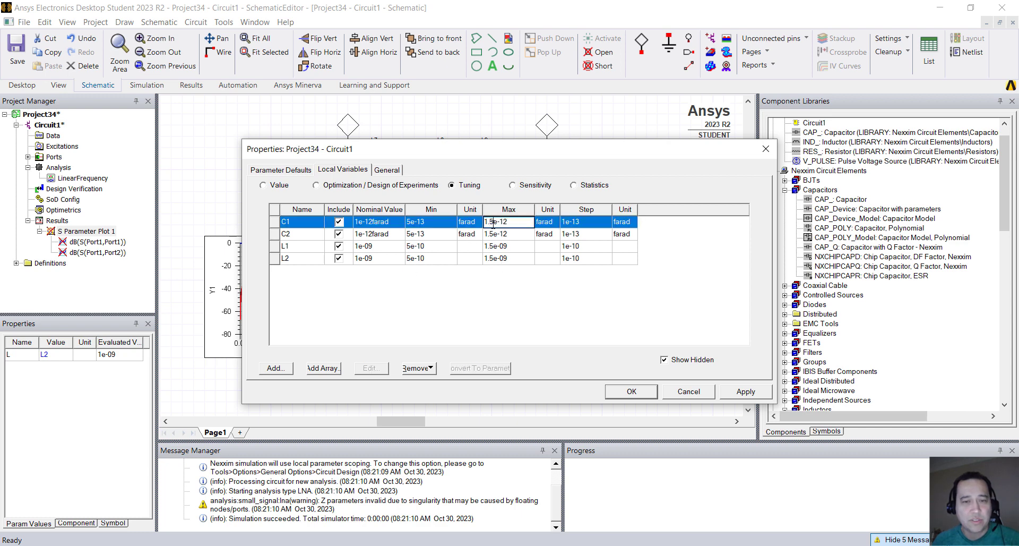
{"action": "type", "text": "100"}
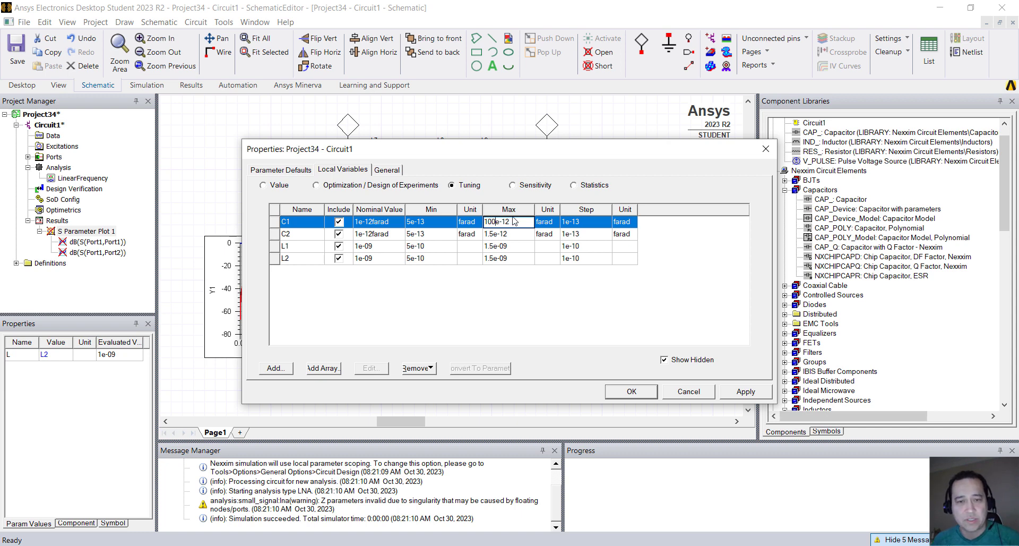
{"action": "left_click", "coordinate": [495, 236]}
{"action": "type", "text": "100"}
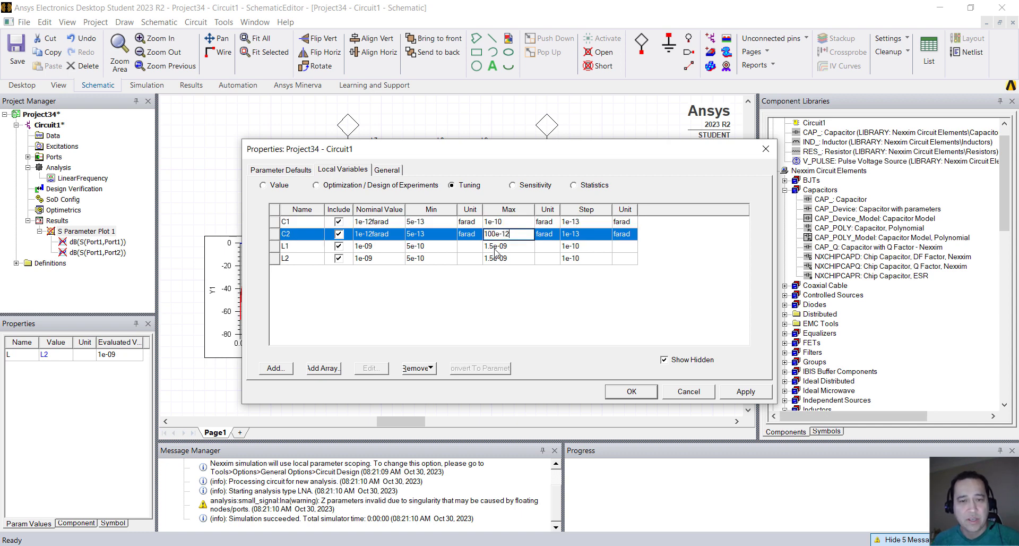
Set the tuning maximum of L1 and L2 to 1e-07 and accept the design properties
{"action": "left_click", "coordinate": [491, 246]}
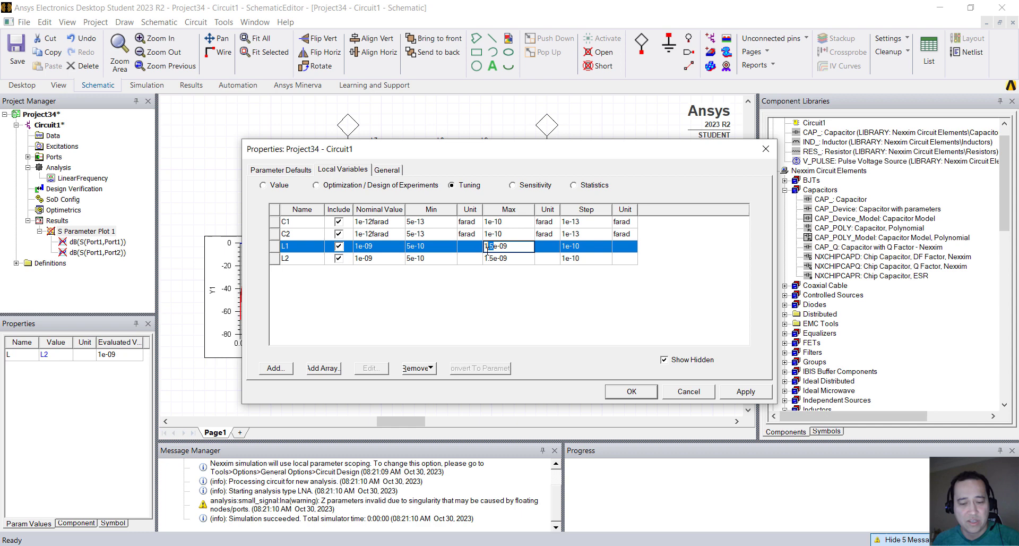
{"action": "type", "text": "100"}
{"action": "left_click", "coordinate": [515, 283]}
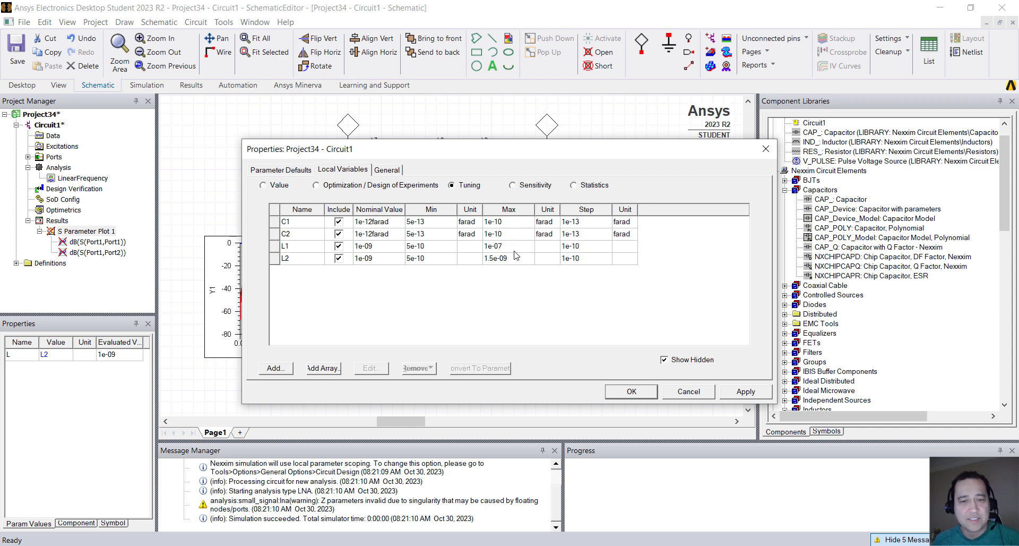
{"action": "left_click", "coordinate": [513, 247]}
{"action": "key", "text": "ctrl+c"}
{"action": "left_click", "coordinate": [515, 259]}
{"action": "key", "text": "ctrl+v"}
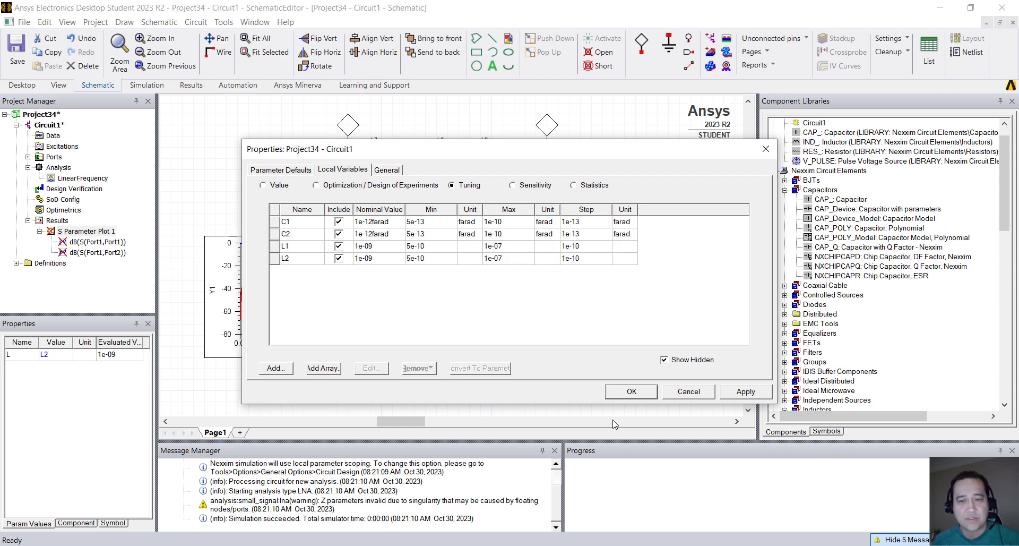
{"action": "left_click", "coordinate": [630, 391]}
Open real-time tuning for the LinearFrequency setup and arrange the view so the embedded S-parameter plot stays visible
{"action": "left_click_drag", "start_coordinate": [485, 306], "coordinate": [472, 304]}
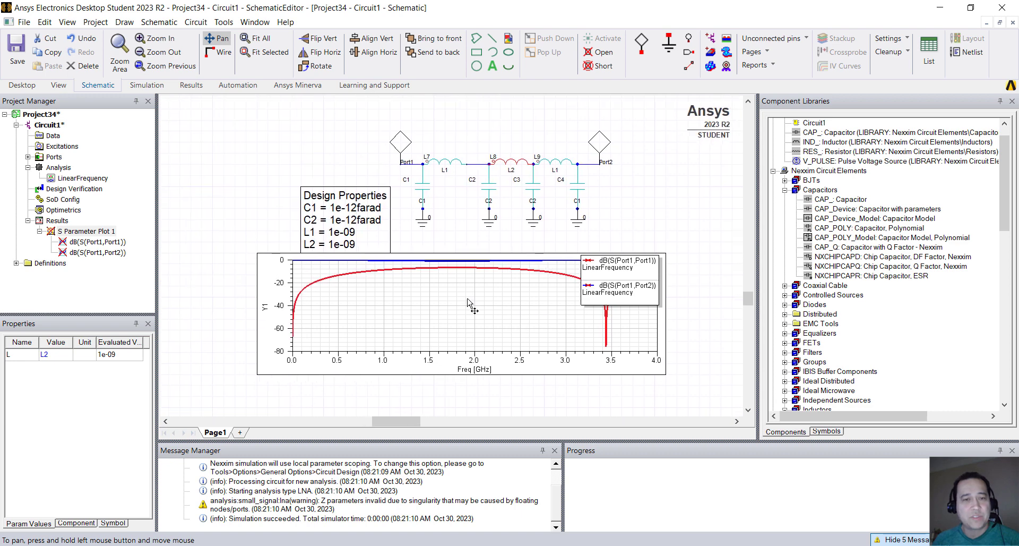
{"action": "key", "text": "Escape"}
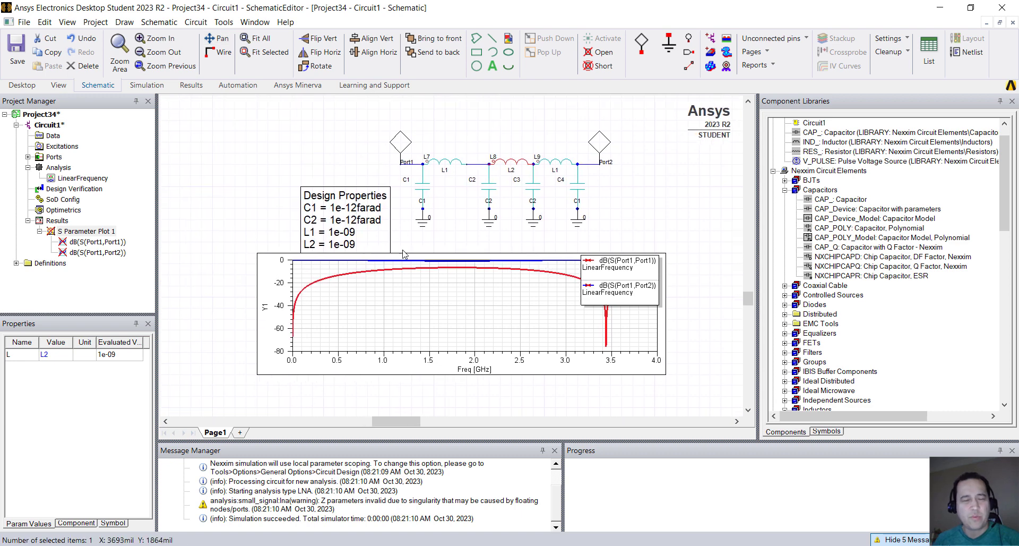
{"action": "right_click", "coordinate": [67, 212]}
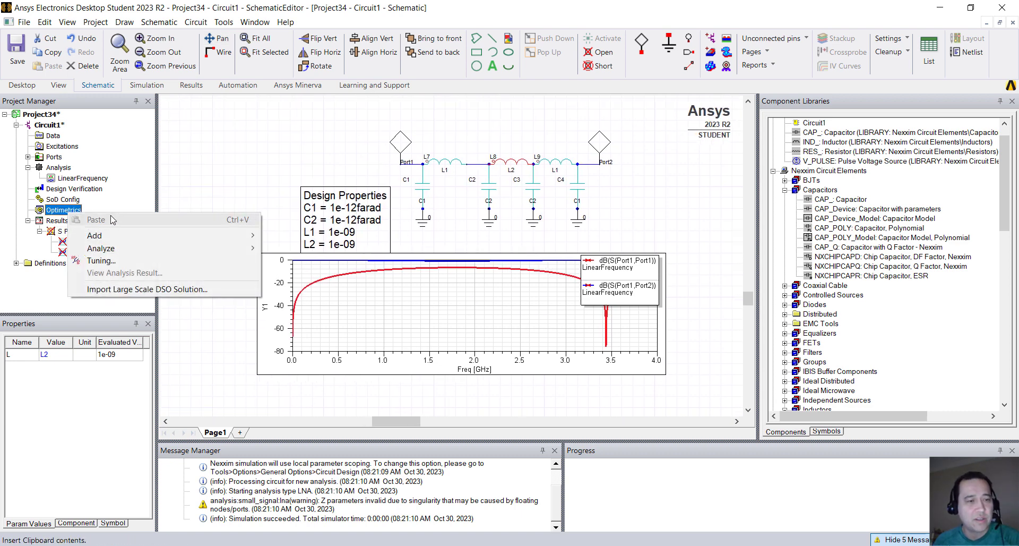
{"action": "left_click", "coordinate": [122, 261]}
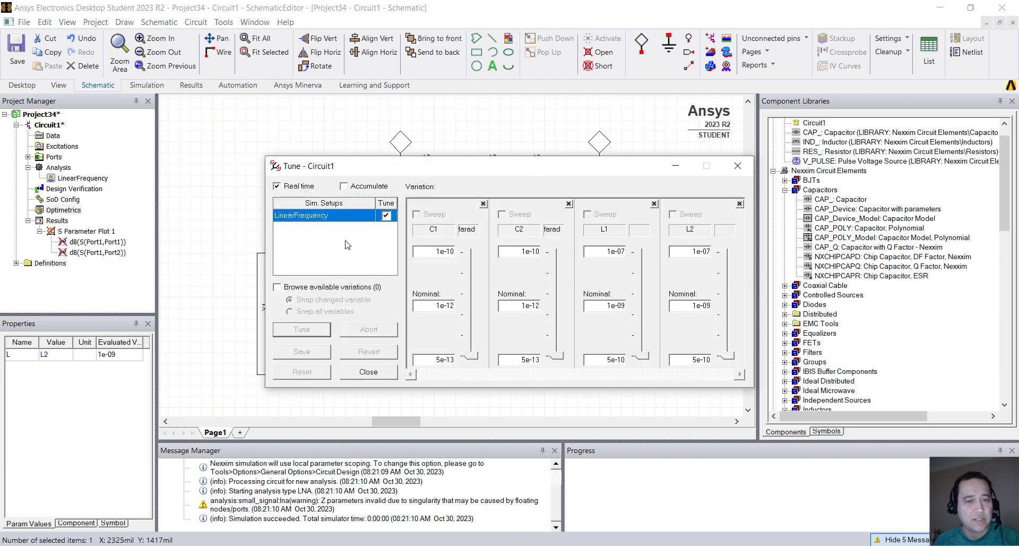
{"action": "left_click_drag", "start_coordinate": [373, 176], "coordinate": [167, 334]}
{"action": "left_click_drag", "start_coordinate": [469, 234], "coordinate": [470, 208], "text": "shift"}
Tune C1 to about 6.73e-11 farad and C2 to about 8.67e-11 farad
{"action": "left_click_drag", "start_coordinate": [267, 522], "coordinate": [270, 501]}
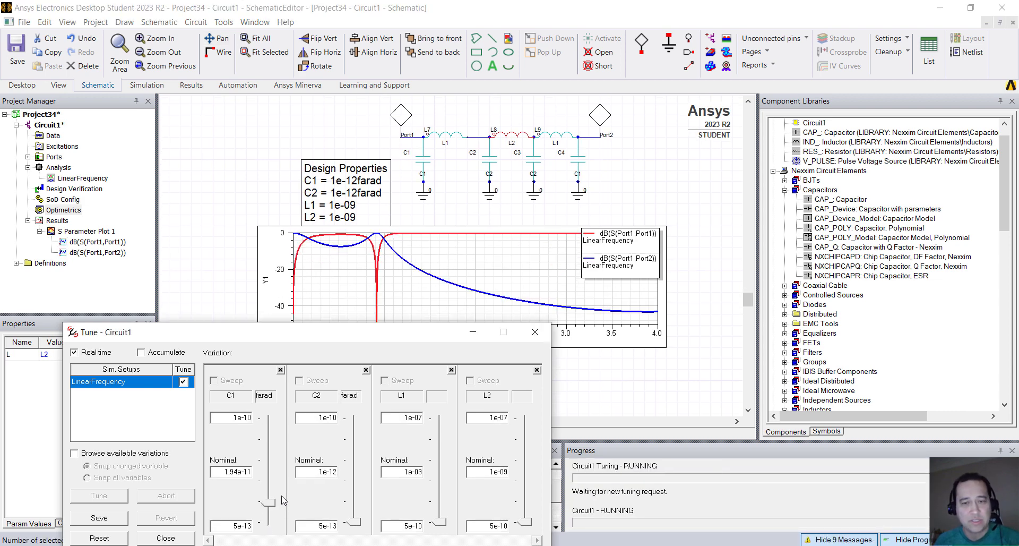
{"action": "left_click_drag", "start_coordinate": [267, 507], "coordinate": [269, 452]}
{"action": "left_click_drag", "start_coordinate": [355, 522], "coordinate": [354, 433]}
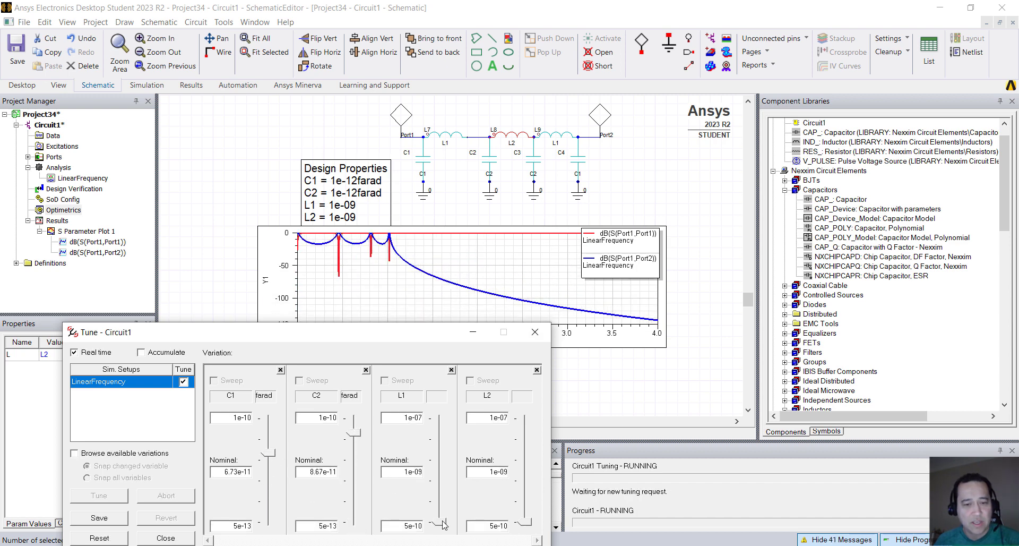
Tune L1 to about 5.61e-08, L2 to 4.34e-08, C2 to 5.6e-12 farad and C1 to 5.1e-12 farad
{"action": "left_click_drag", "start_coordinate": [445, 524], "coordinate": [439, 465]}
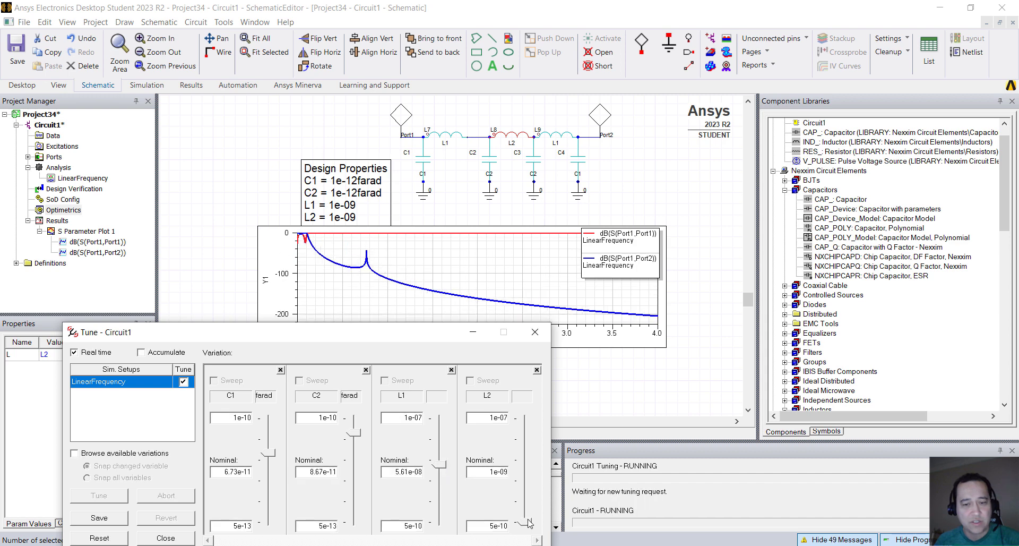
{"action": "left_click_drag", "start_coordinate": [530, 522], "coordinate": [525, 478]}
{"action": "left_click_drag", "start_coordinate": [354, 437], "coordinate": [350, 524]}
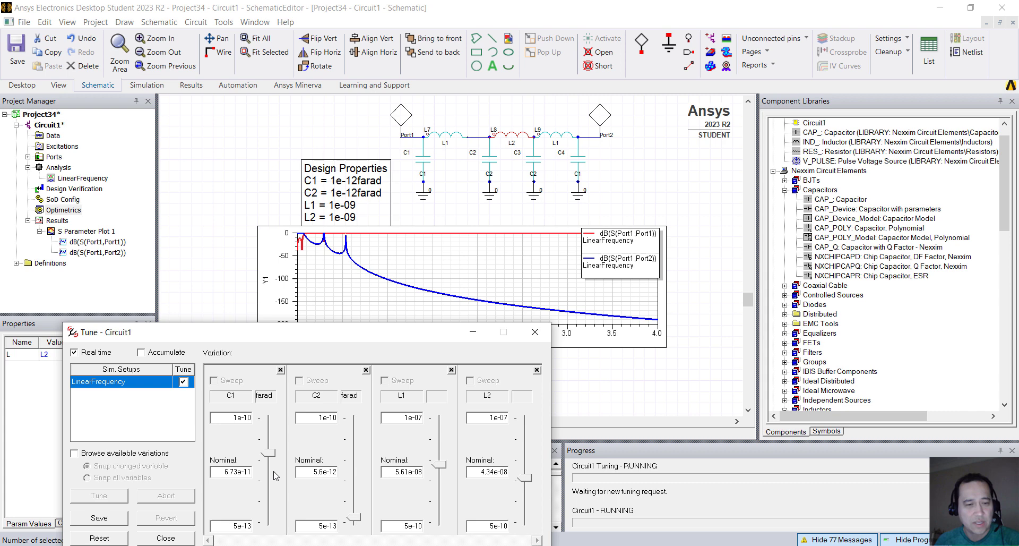
{"action": "left_click_drag", "start_coordinate": [271, 455], "coordinate": [270, 517]}
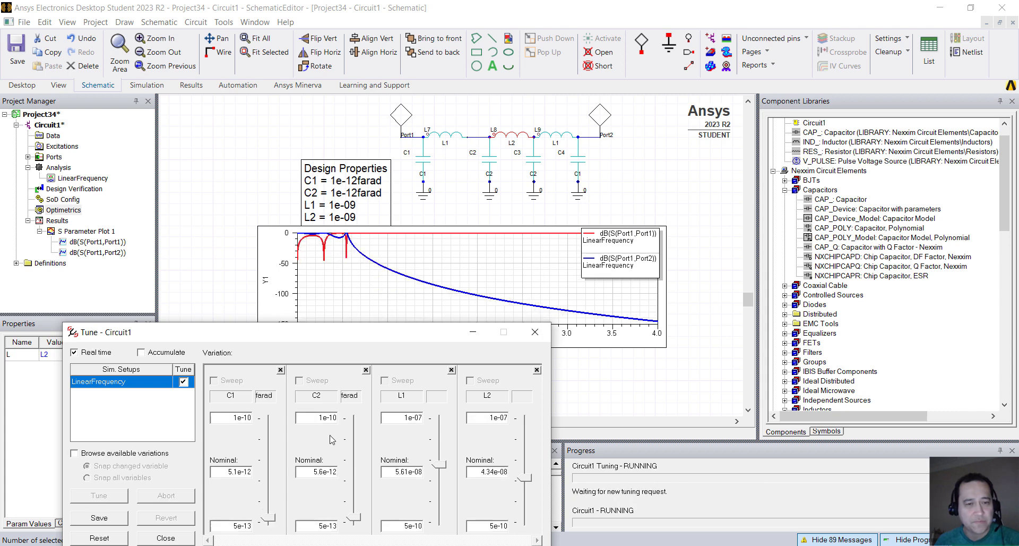
Close the tuning session and apply the tuned variable values to the design
{"action": "left_click_drag", "start_coordinate": [379, 340], "coordinate": [416, 227]}
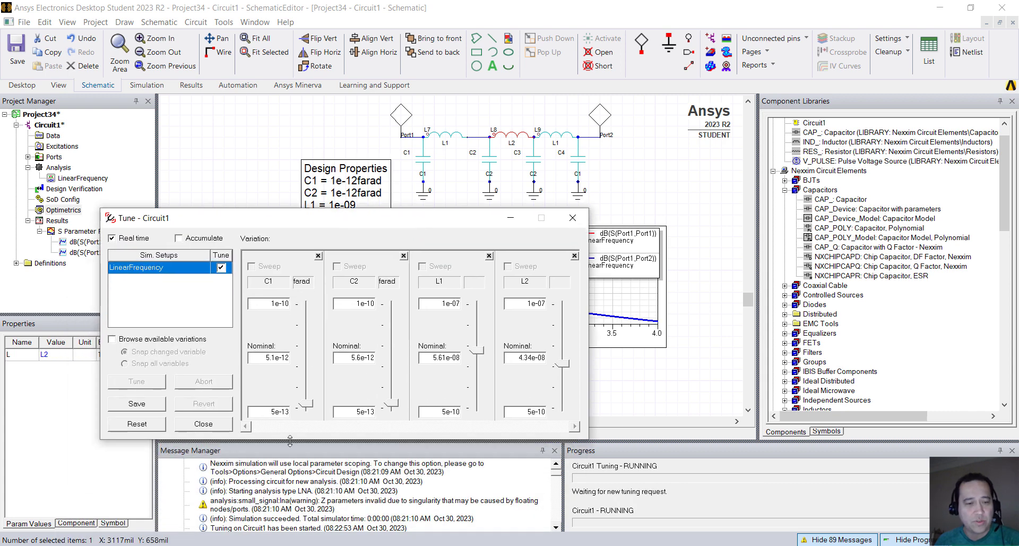
{"action": "left_click", "coordinate": [204, 424]}
{"action": "left_click", "coordinate": [298, 399]}
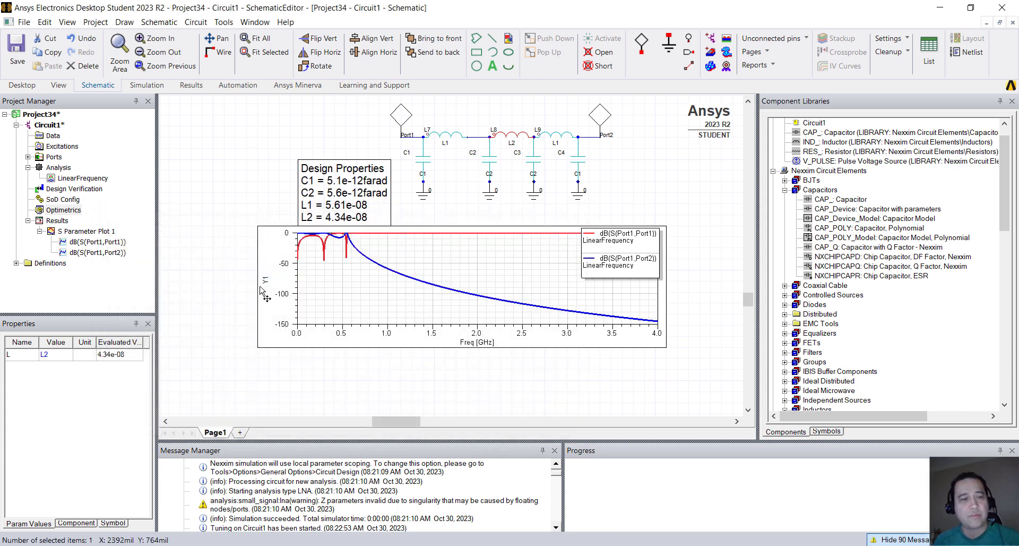
Include C1, C2, L1 and L2 as optimization variables in the design properties
{"action": "left_click", "coordinate": [195, 22]}
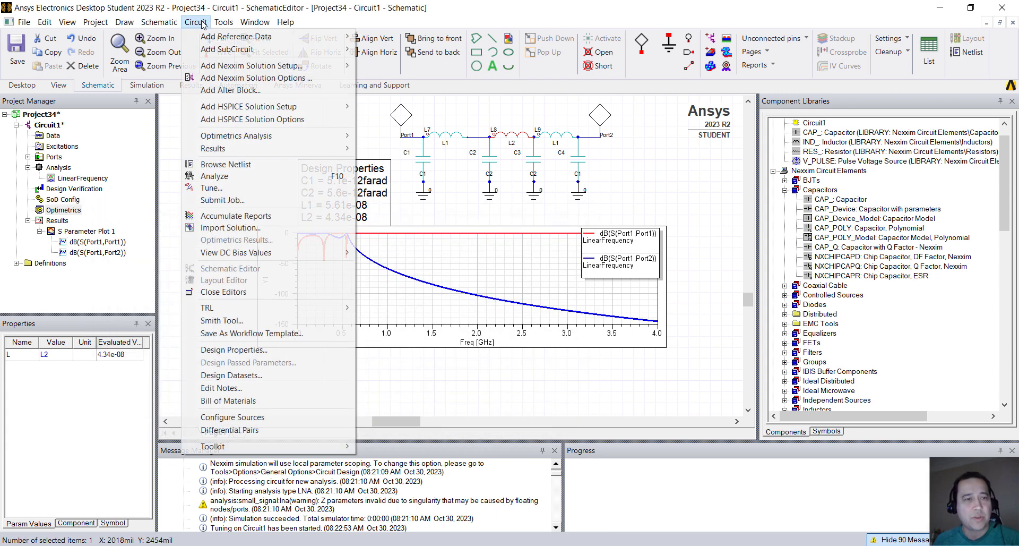
{"action": "left_click", "coordinate": [234, 350]}
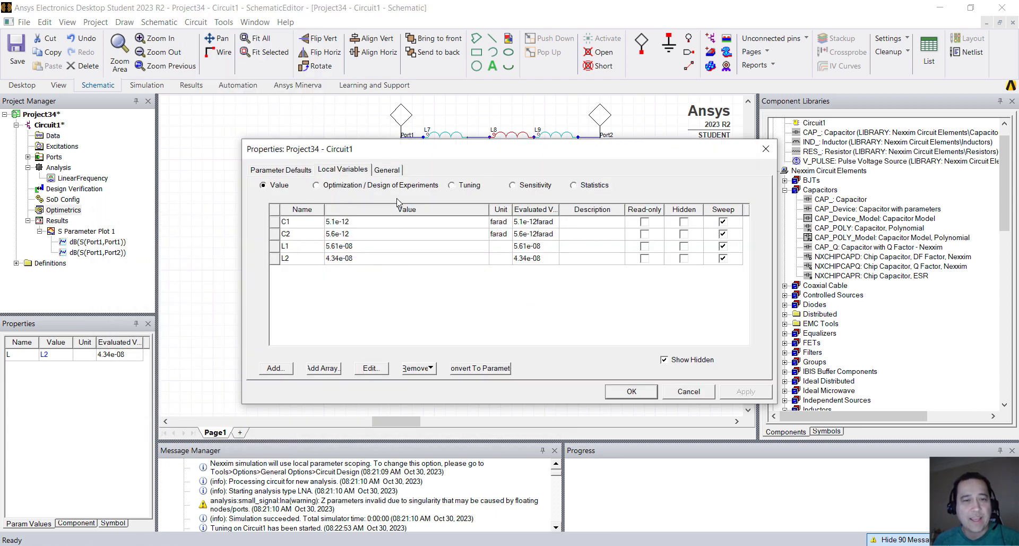
{"action": "left_click", "coordinate": [452, 185]}
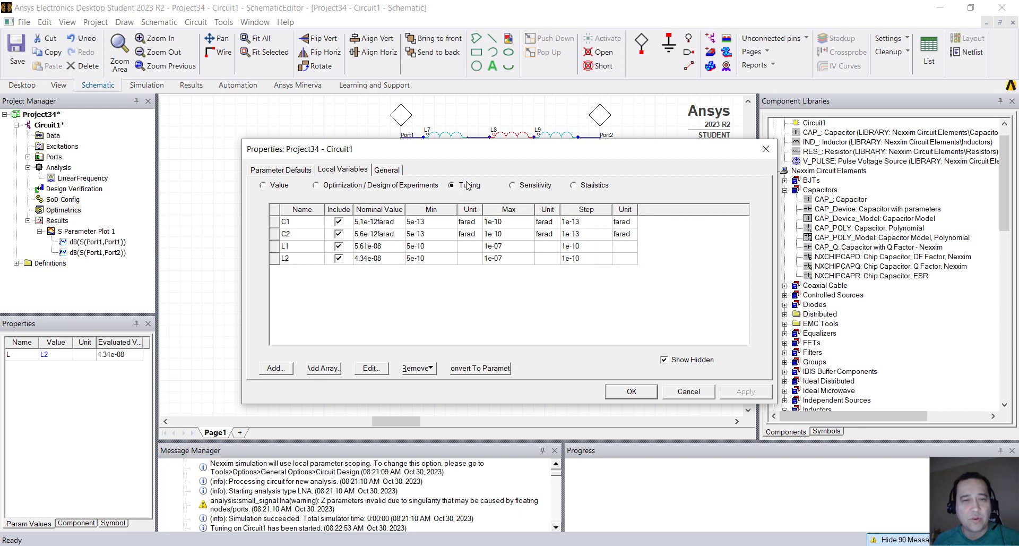
{"action": "left_click", "coordinate": [316, 186]}
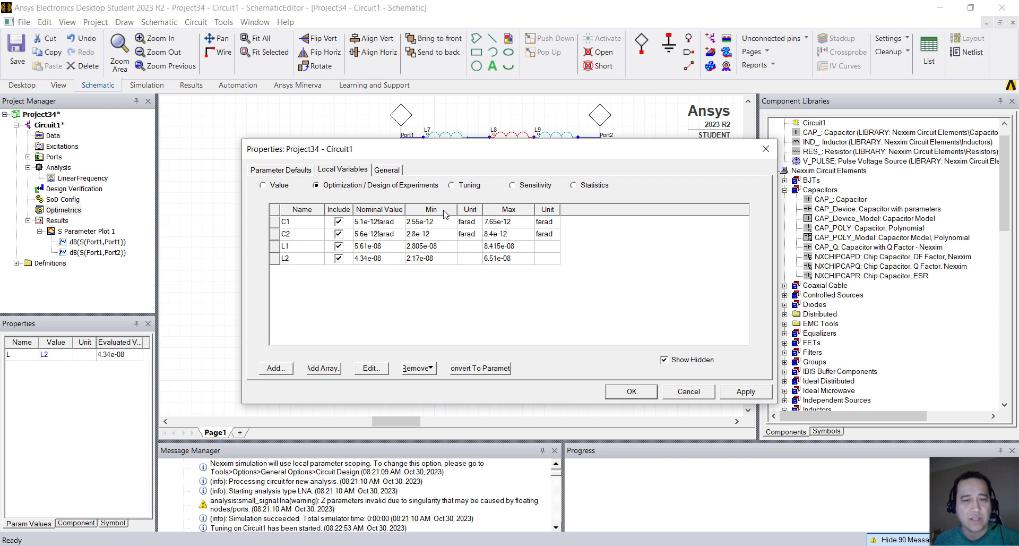
{"action": "left_click", "coordinate": [631, 391]}
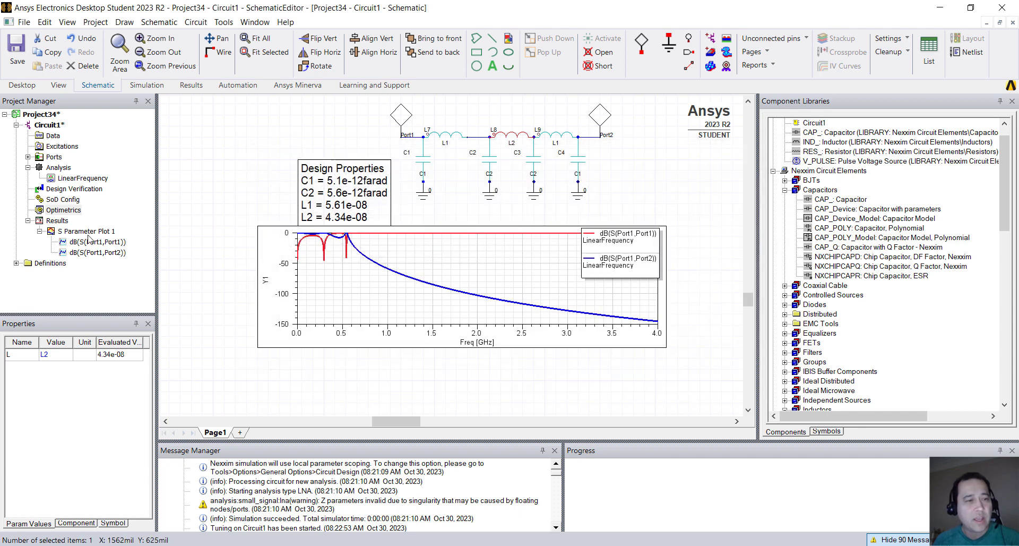
Add an optimization setup to the circuit, keeping the Adaptive Single-Objective(Gradient) optimizer
{"action": "right_click", "coordinate": [67, 212]}
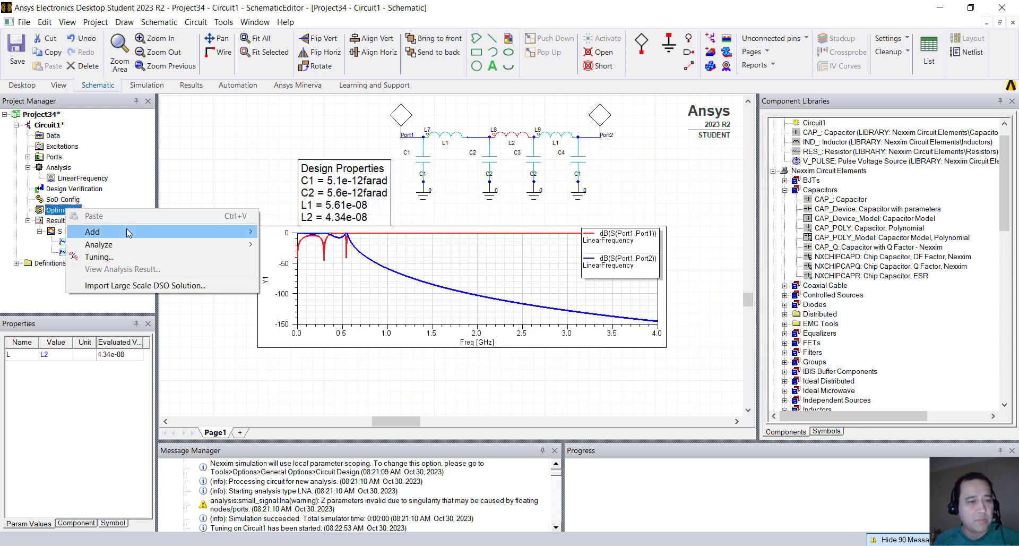
{"action": "mouse_move", "coordinate": [142, 232]}
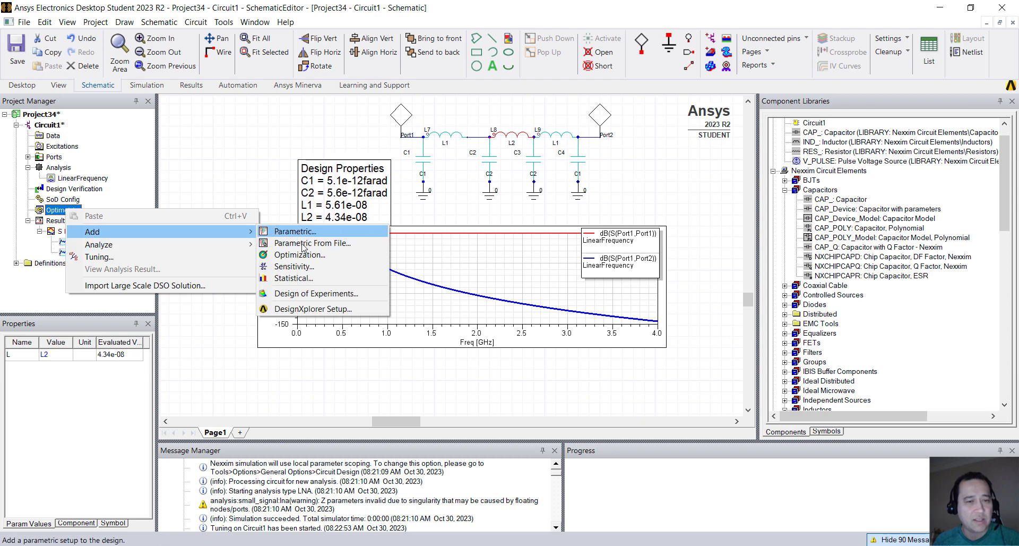
{"action": "left_click", "coordinate": [322, 258]}
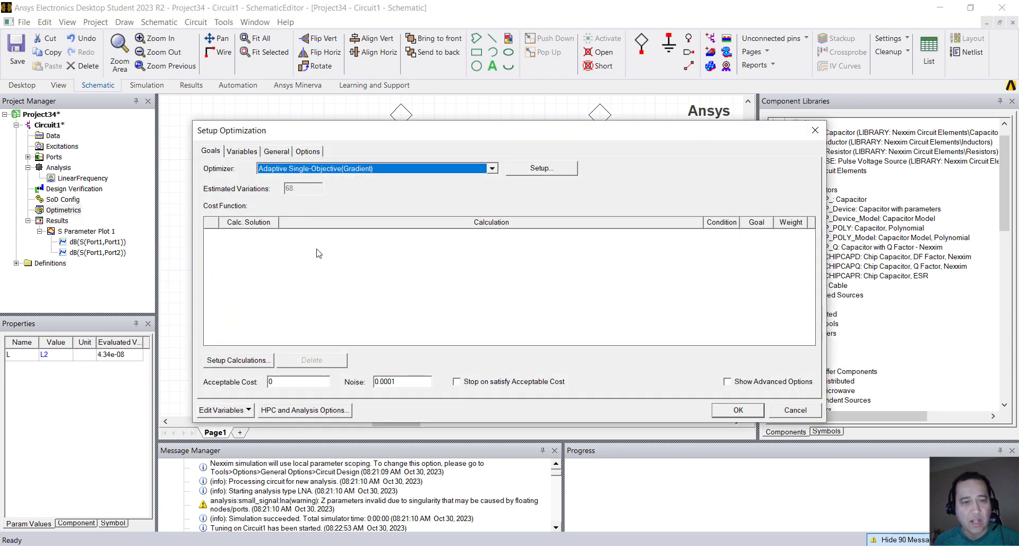
{"action": "left_click", "coordinate": [383, 171]}
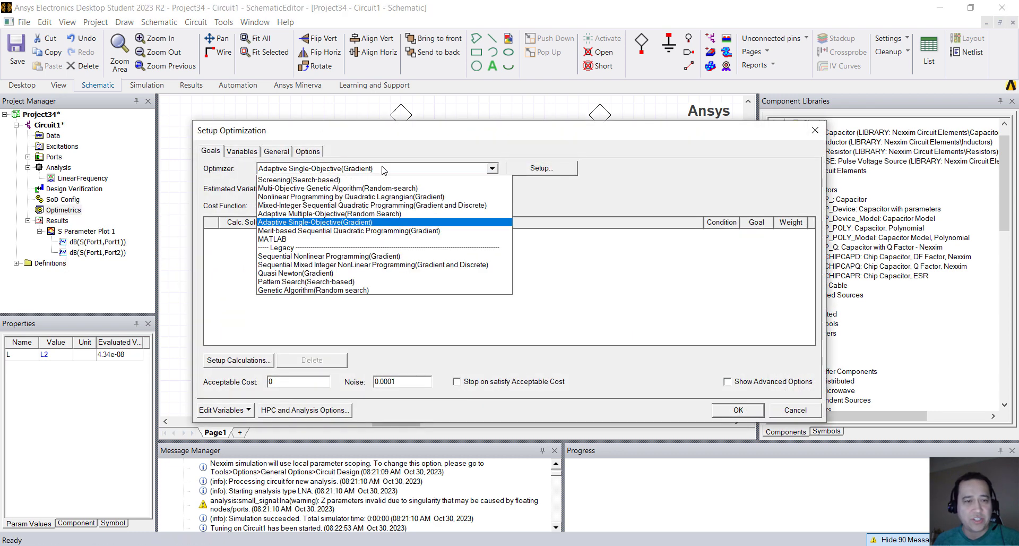
{"action": "left_click", "coordinate": [383, 169]}
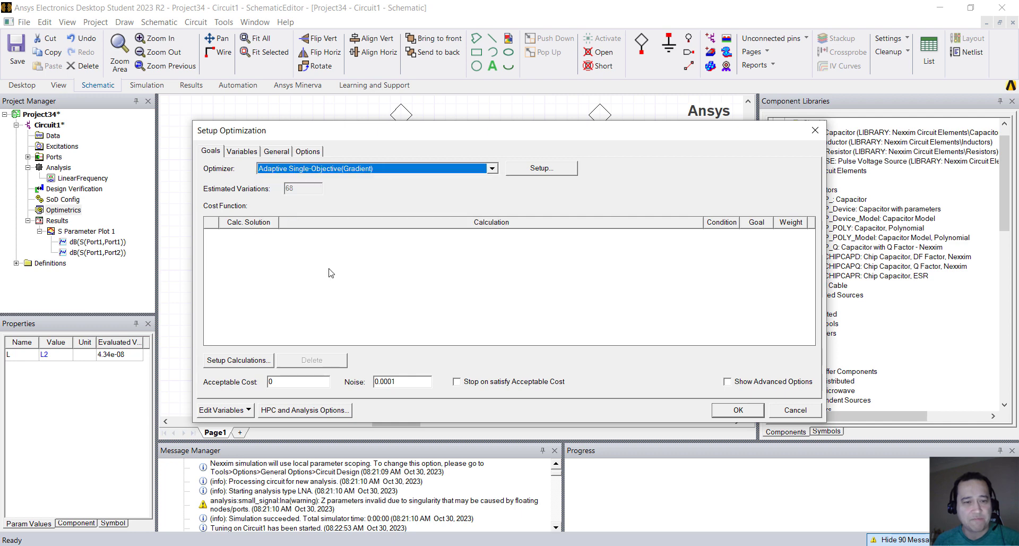
Add dB(S(Port1,Port2)) from the LinearFrequency solution as a cost function calculation and finish the calculation setup
{"action": "left_click", "coordinate": [252, 363]}
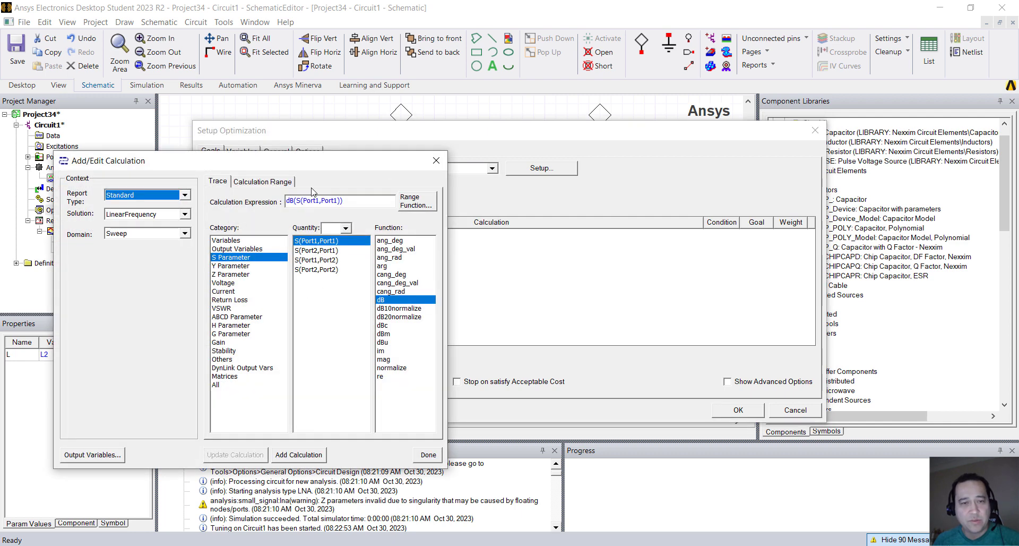
{"action": "left_click_drag", "start_coordinate": [308, 162], "coordinate": [553, 162]}
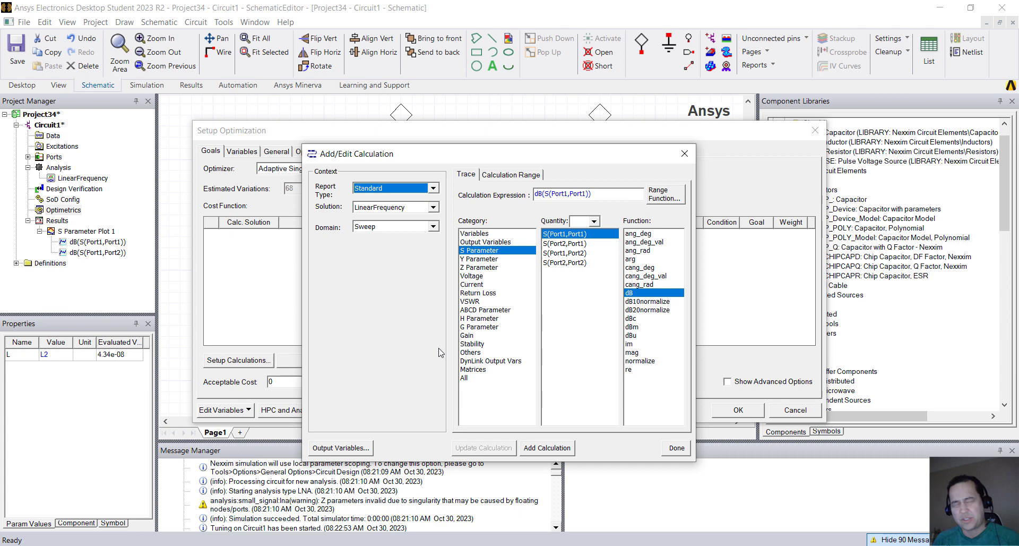
{"action": "left_click", "coordinate": [572, 244]}
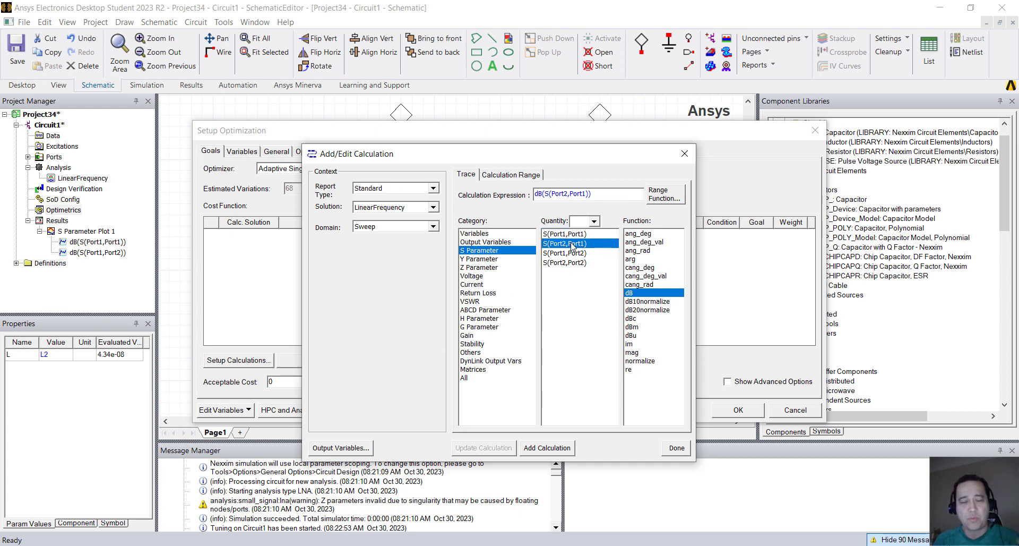
{"action": "left_click", "coordinate": [579, 253]}
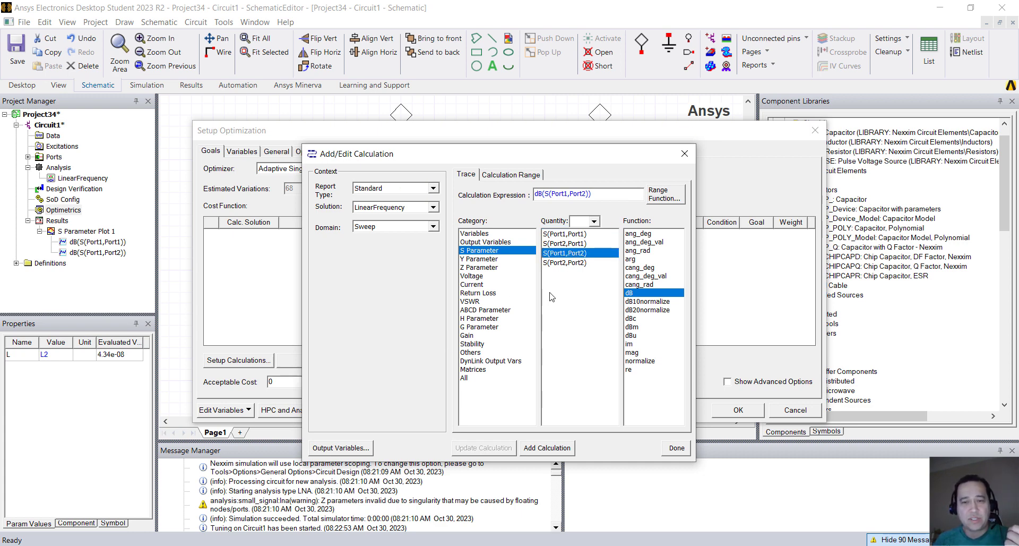
{"action": "left_click", "coordinate": [547, 448]}
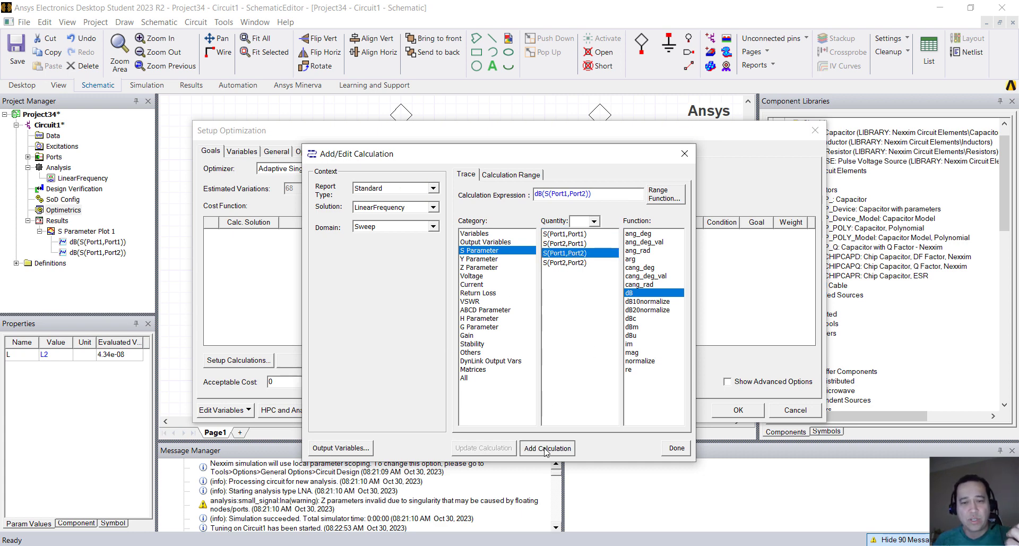
{"action": "left_click", "coordinate": [685, 451]}
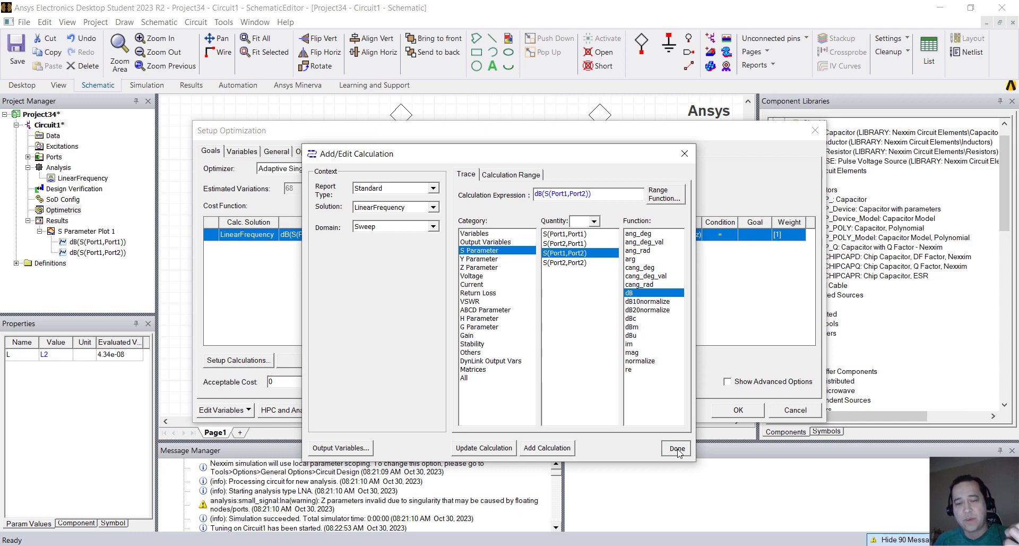
Limit the dB(S(Port1,Port2)) calculation range to frequencies from 0 to 0.4 GHz
{"action": "left_click", "coordinate": [663, 241]}
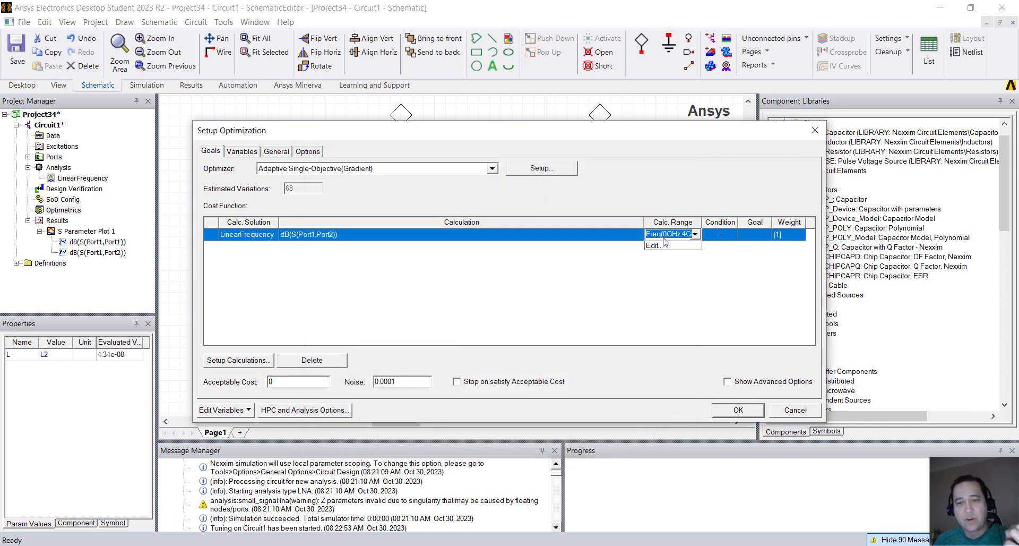
{"action": "left_click", "coordinate": [666, 241]}
{"action": "left_click", "coordinate": [666, 250]}
{"action": "left_click", "coordinate": [477, 236]}
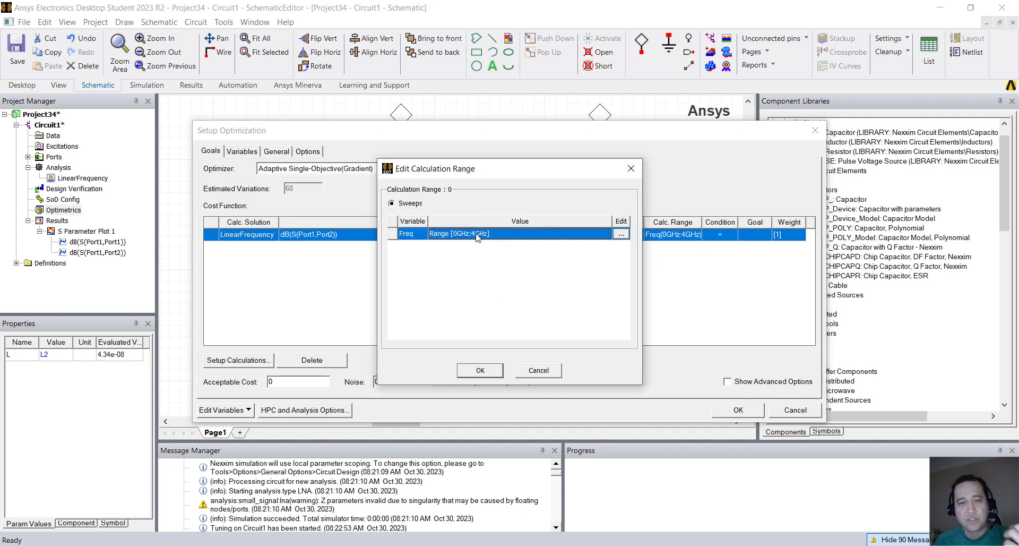
{"action": "left_click", "coordinate": [620, 234]}
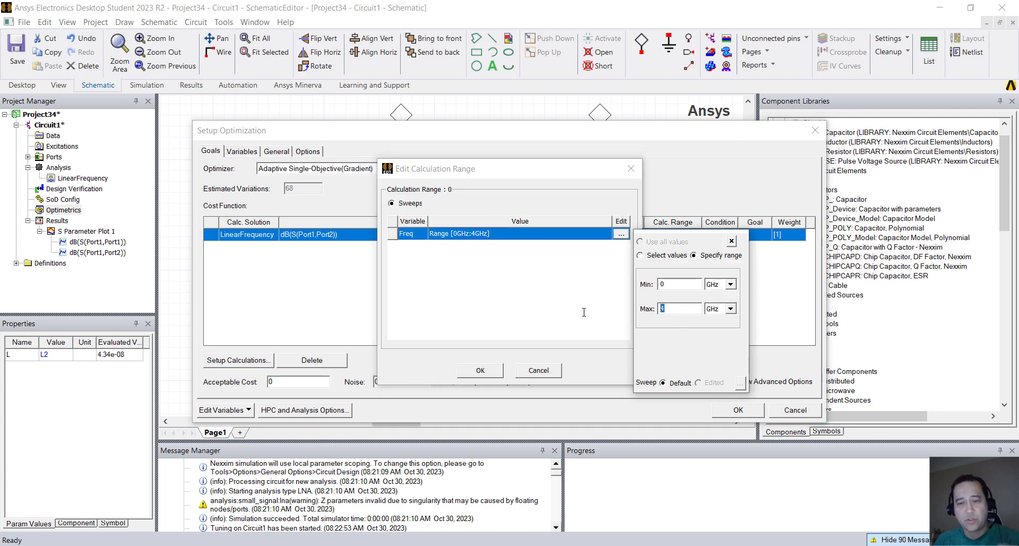
{"action": "type", "text": "0.4"}
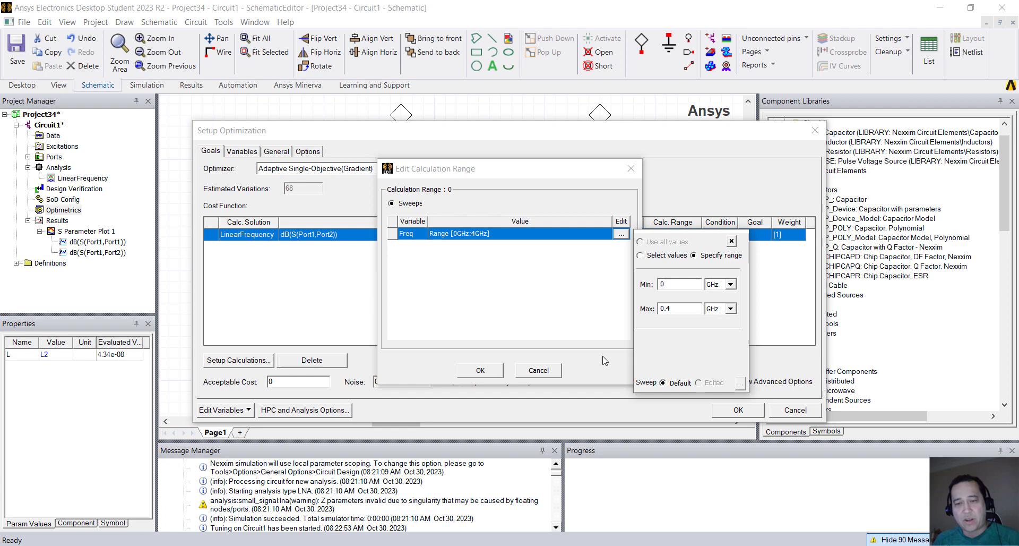
{"action": "left_click", "coordinate": [478, 370]}
Set the condition to >= with a numeric goal value of -1 and confirm the optimization setup
{"action": "left_click", "coordinate": [733, 236]}
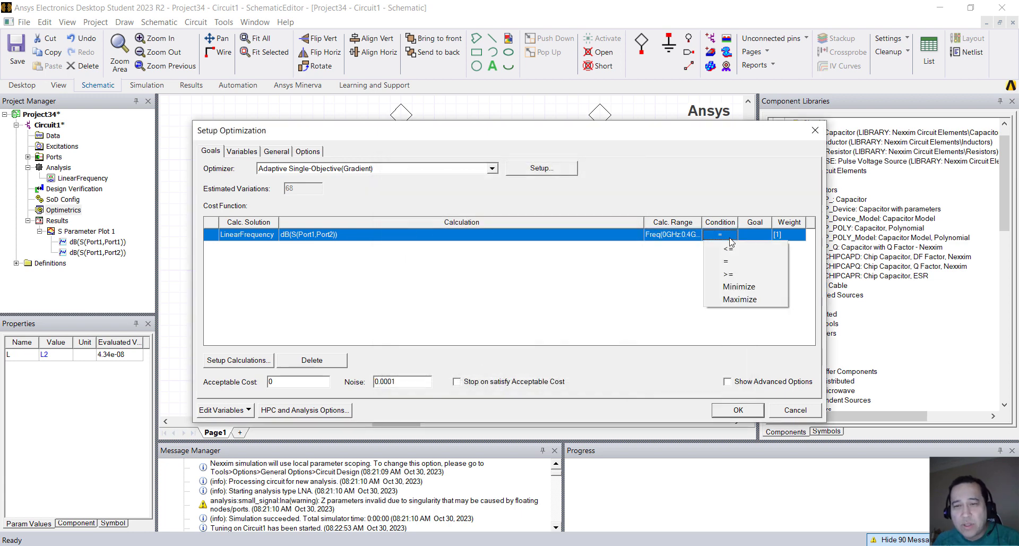
{"action": "left_click", "coordinate": [729, 274]}
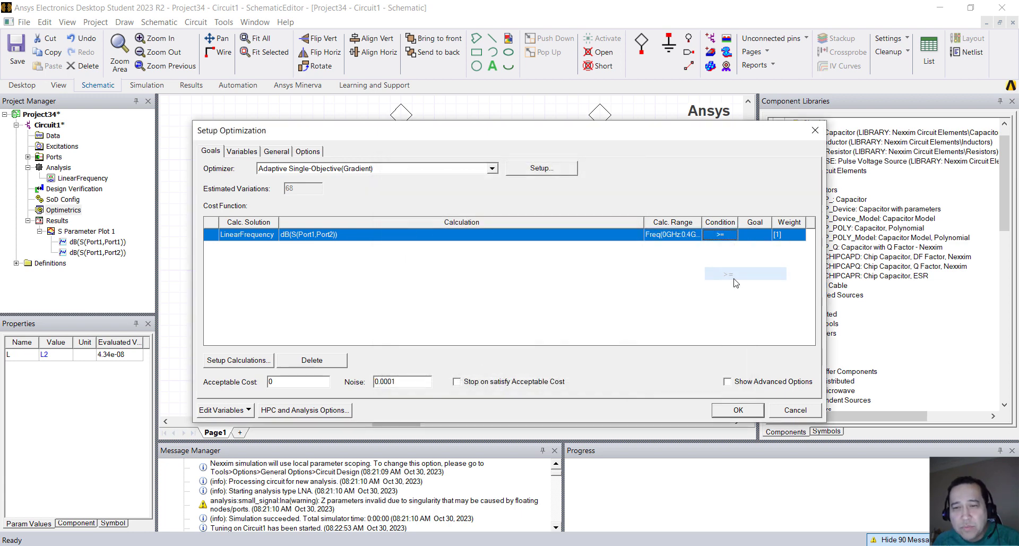
{"action": "left_click", "coordinate": [753, 236]}
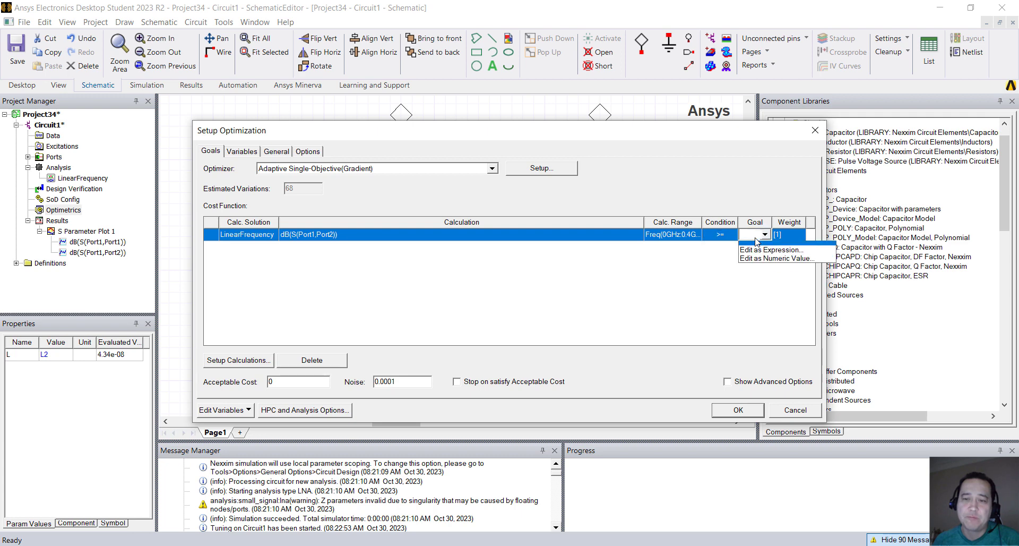
{"action": "left_click", "coordinate": [783, 264]}
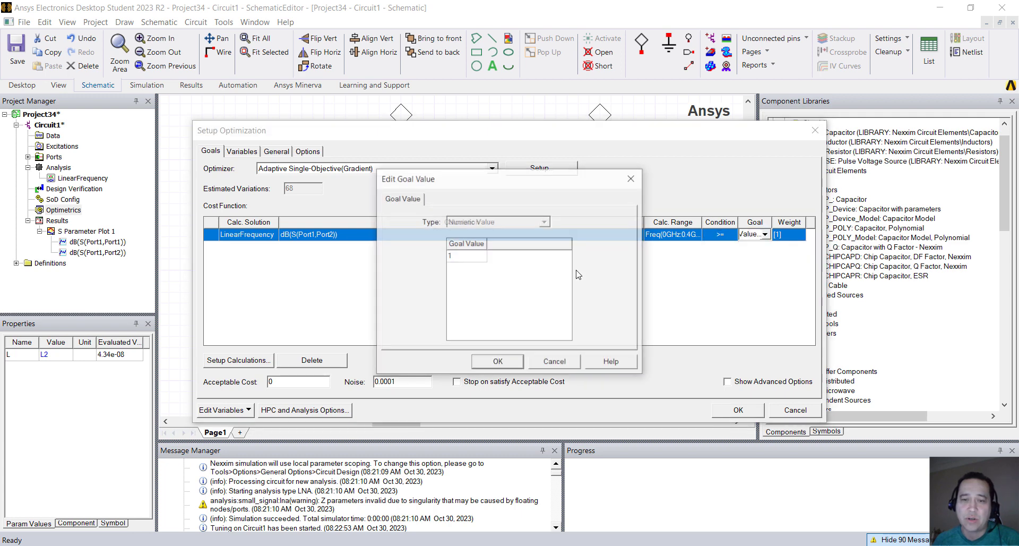
{"action": "left_click", "coordinate": [477, 256]}
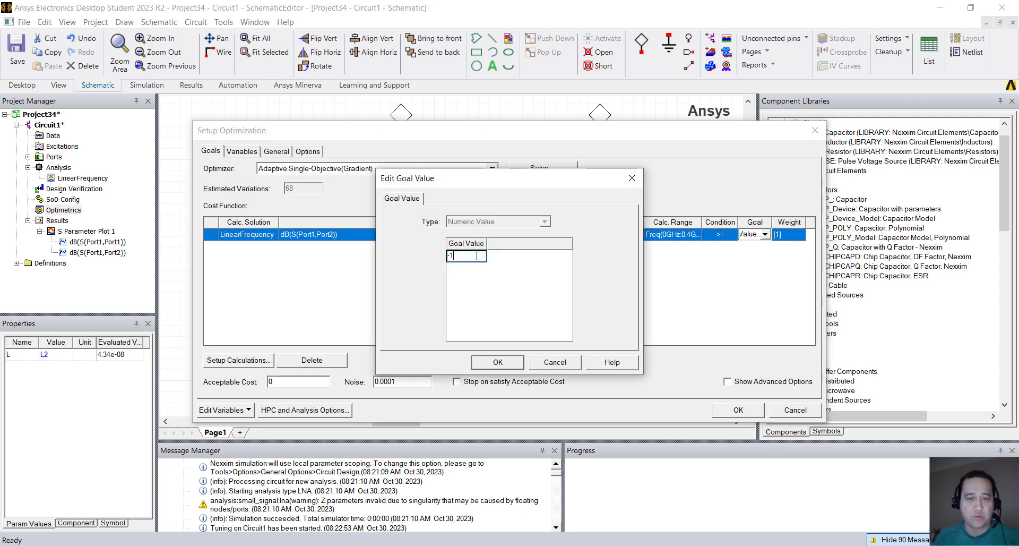
{"action": "left_click", "coordinate": [497, 362]}
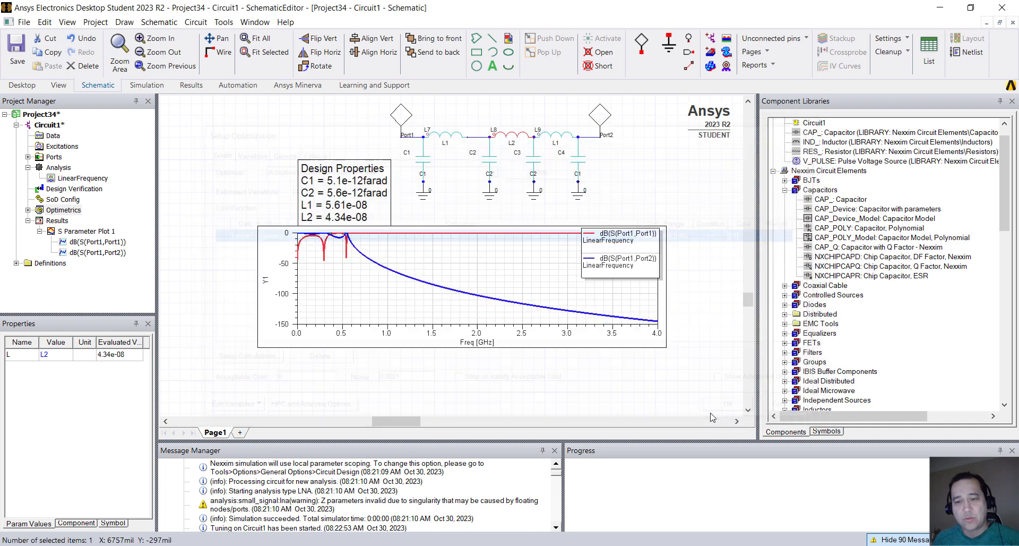
{"action": "left_click", "coordinate": [746, 412]}
Run the analysis of OptimizationSetup1 and let the schematic update with the optimized variables
{"action": "left_click", "coordinate": [28, 209]}
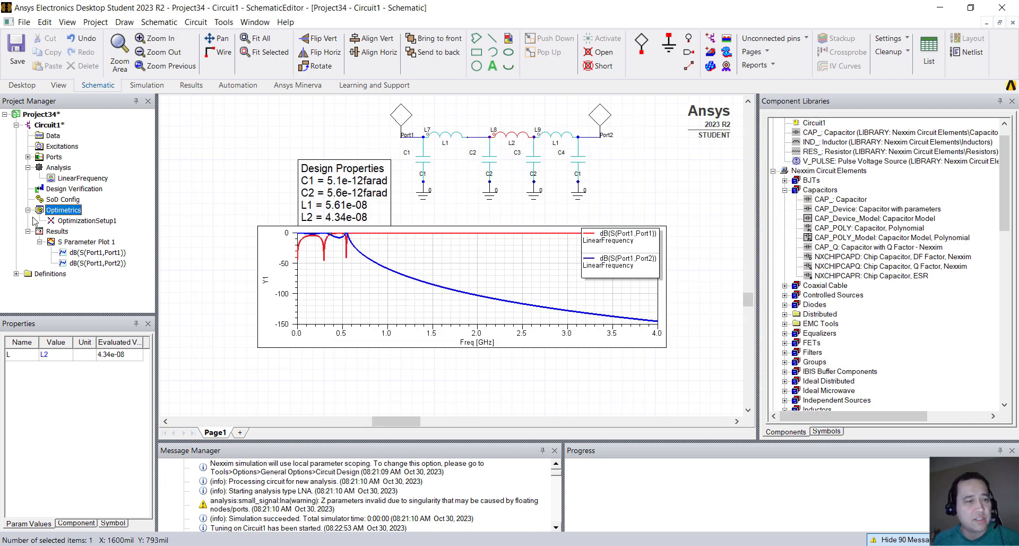
{"action": "left_click", "coordinate": [84, 221]}
{"action": "right_click", "coordinate": [96, 224]}
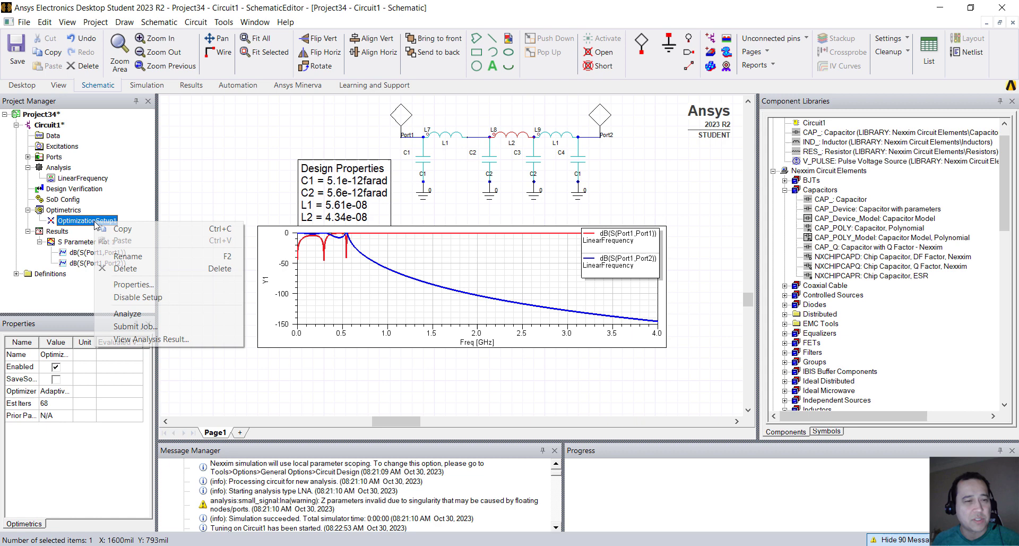
{"action": "left_click", "coordinate": [127, 314]}
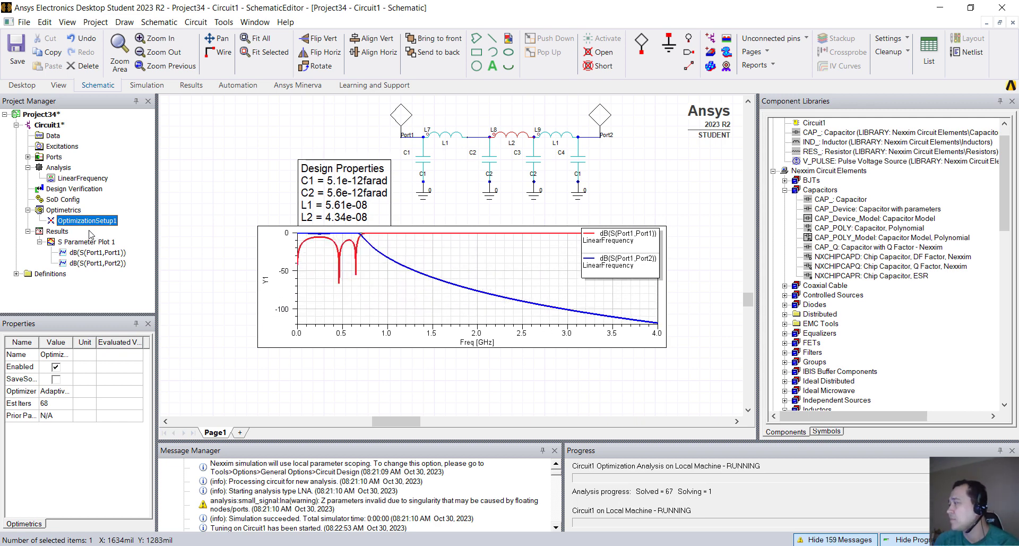
{"action": "left_click", "coordinate": [276, 140]}
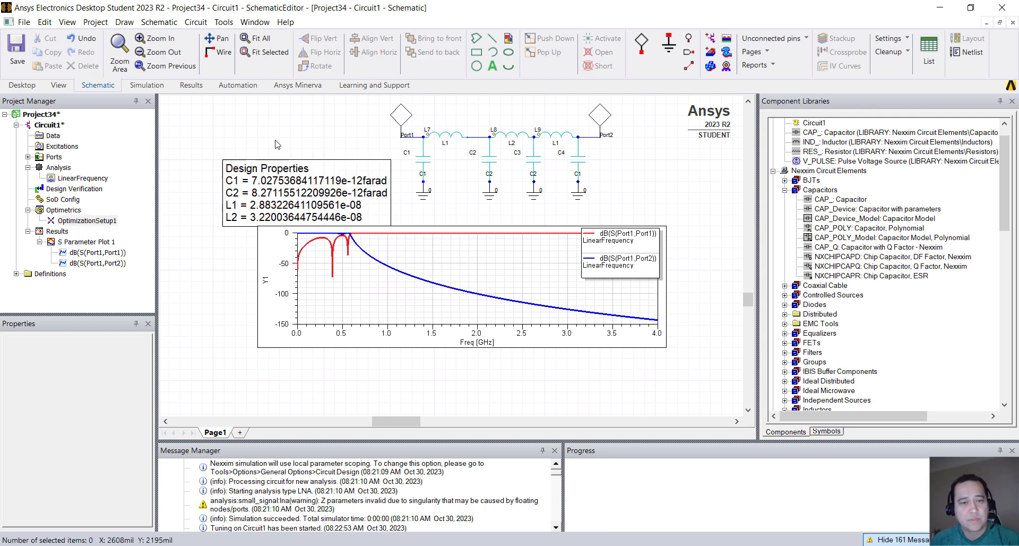
View the OptimizationSetup1 analysis results as a table sorted by ascending cost
{"action": "right_click", "coordinate": [96, 225]}
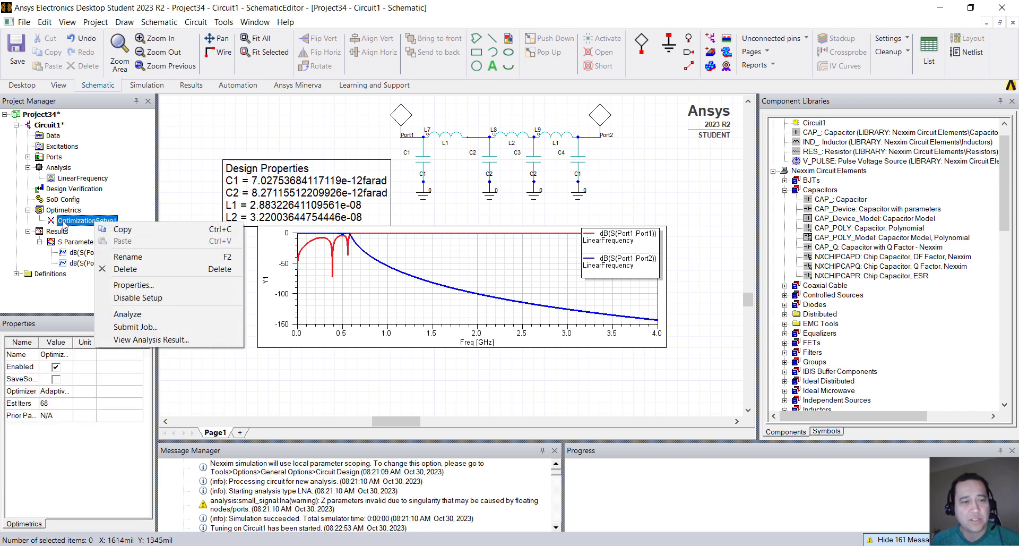
{"action": "left_click", "coordinate": [138, 340]}
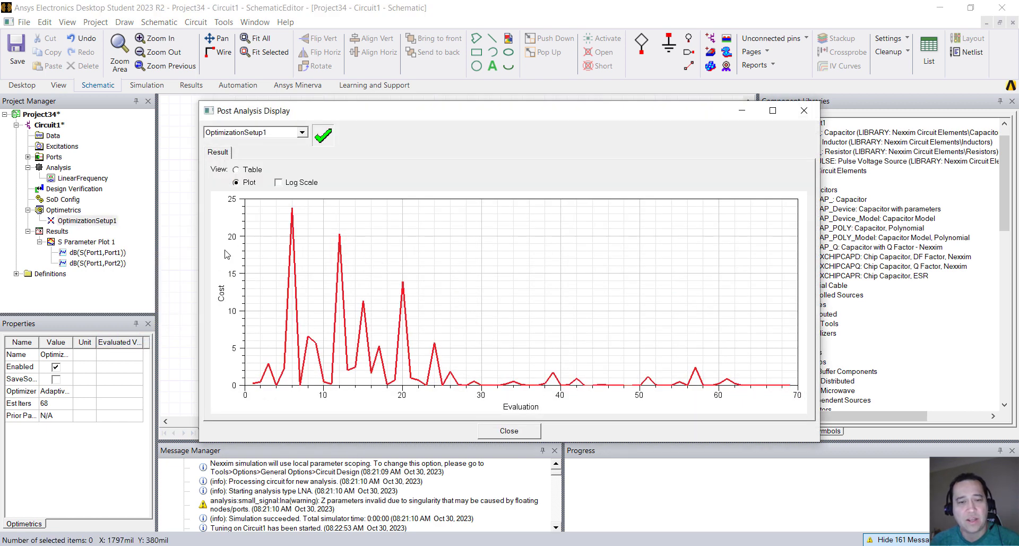
{"action": "left_click", "coordinate": [236, 170]}
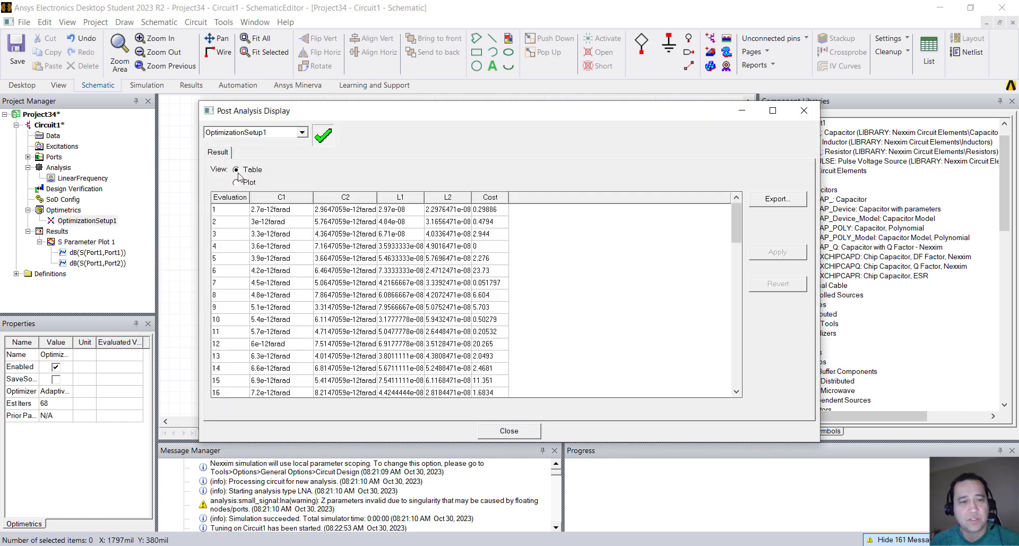
{"action": "left_click", "coordinate": [499, 199]}
{"action": "left_click", "coordinate": [505, 199]}
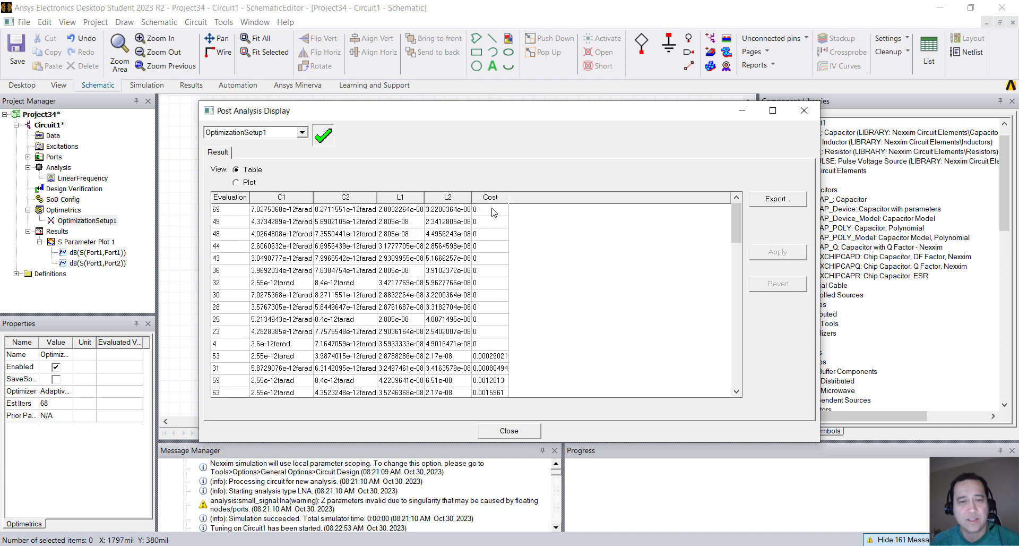
Apply the variable values of evaluation 69 to the design, close the results, and show the Circuit1 variables
{"action": "left_click", "coordinate": [492, 210]}
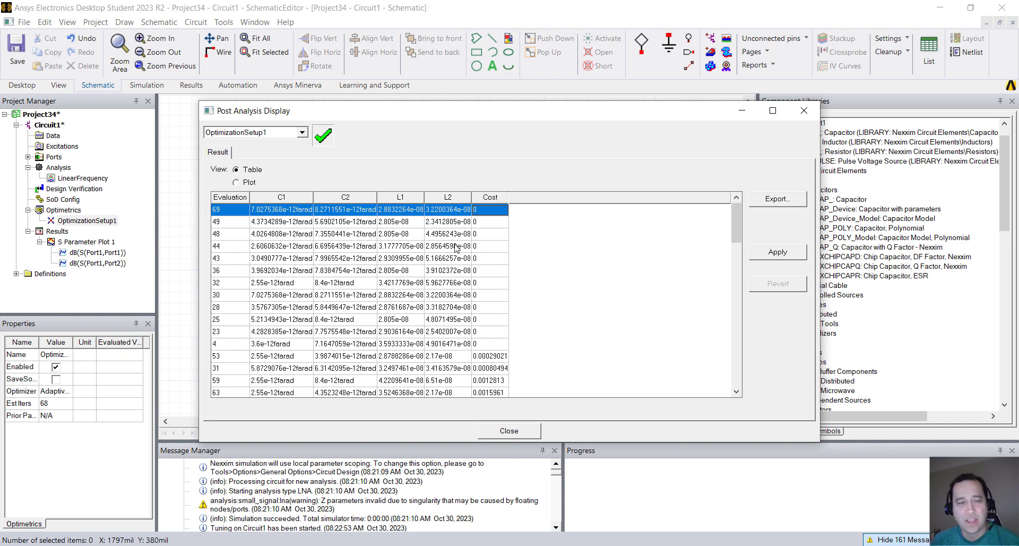
{"action": "left_click", "coordinate": [760, 257]}
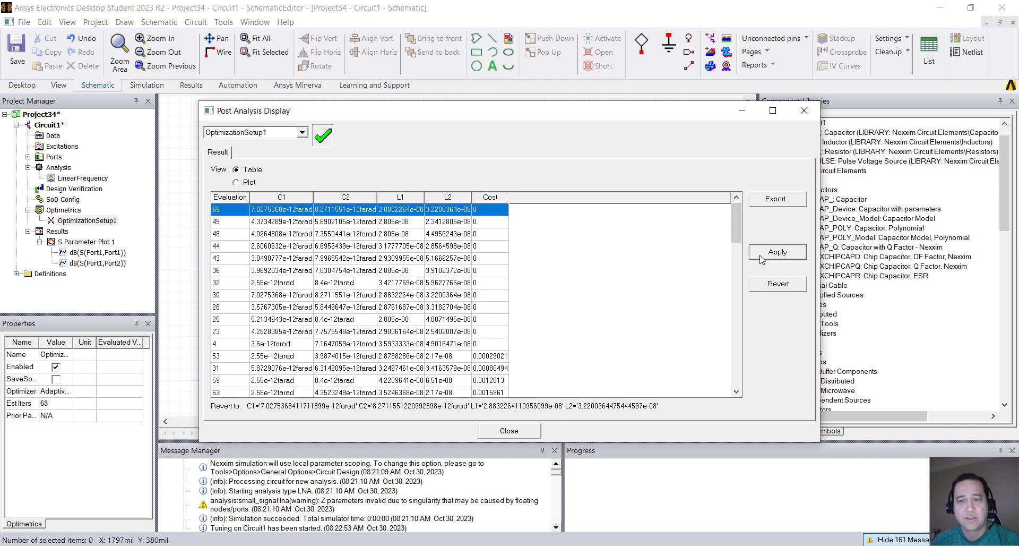
{"action": "left_click", "coordinate": [804, 110]}
{"action": "left_click", "coordinate": [49, 125]}
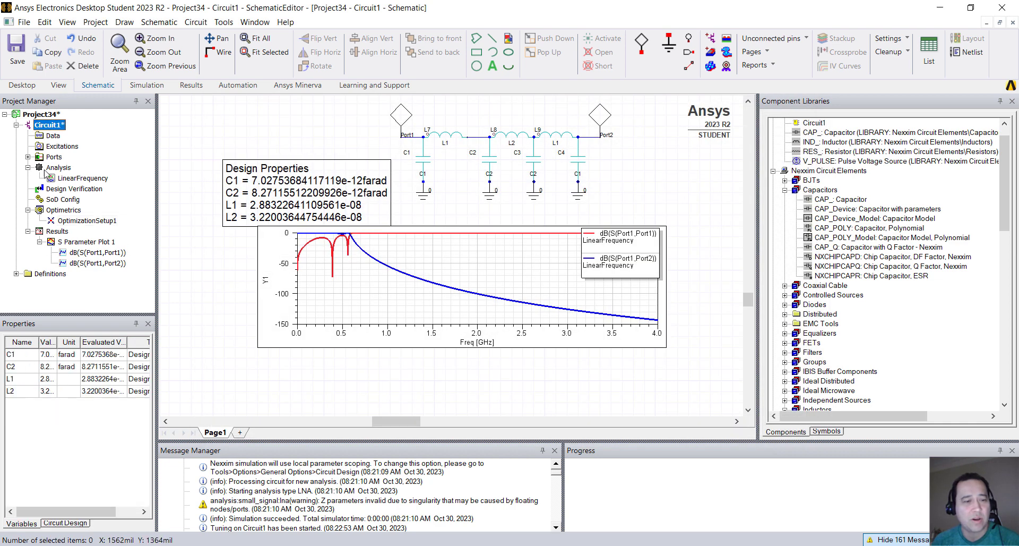
{"action": "double_click", "coordinate": [60, 341]}
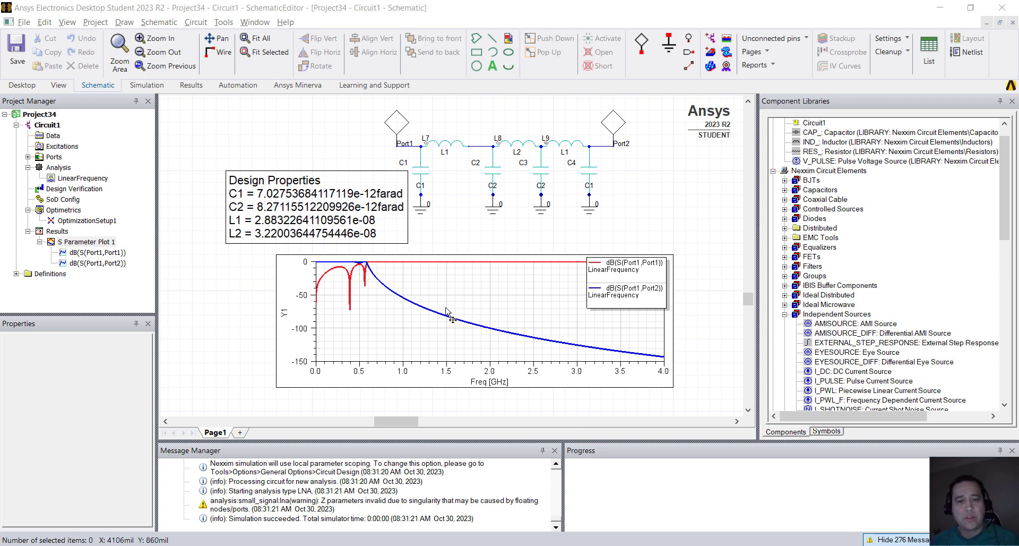
Move the embedded S-parameter plot to the right on the schematic, centring it at about 5250, 750 mil
{"action": "scroll", "coordinate": [450, 314], "scroll_direction": "down", "scroll_amount": 5}
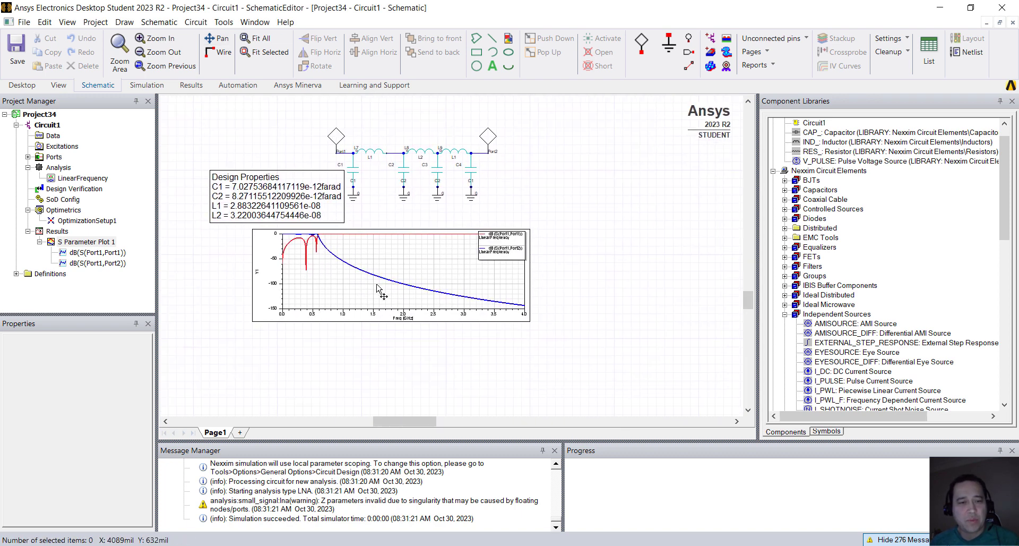
{"action": "left_click_drag", "start_coordinate": [377, 287], "coordinate": [452, 287]}
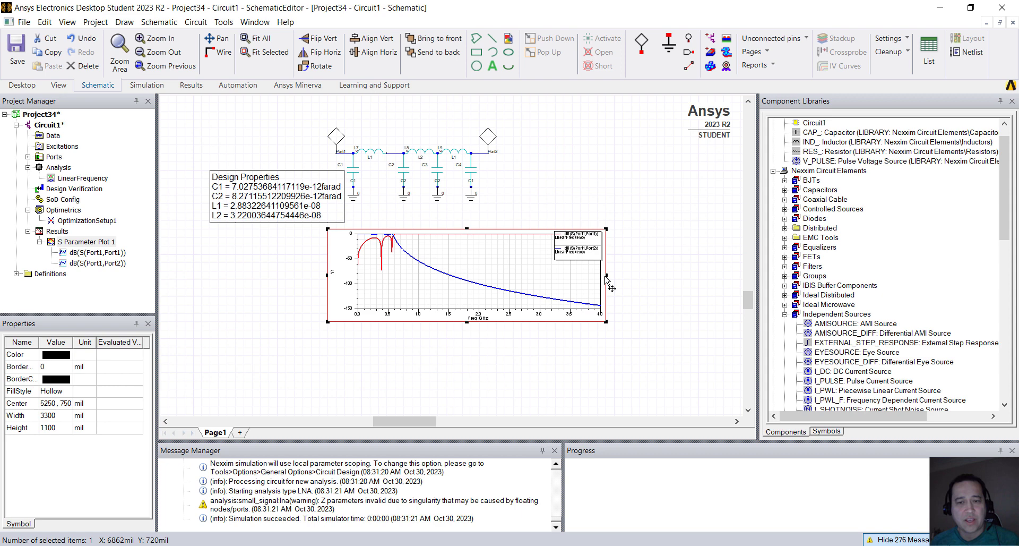
Narrow the embedded S-parameter plot from its right edge and position it beneath the ladder circuit
{"action": "left_click_drag", "start_coordinate": [605, 275], "coordinate": [496, 276]}
{"action": "left_click_drag", "start_coordinate": [403, 272], "coordinate": [355, 309]}
{"action": "left_click_drag", "start_coordinate": [190, 212], "coordinate": [334, 286]}
{"action": "left_click_drag", "start_coordinate": [371, 309], "coordinate": [346, 301]}
Copy the whole ladder circuit with its ports and grounds and paste the copy to the right of the original
{"action": "scroll", "coordinate": [320, 288], "scroll_direction": "up", "scroll_amount": 1}
{"action": "scroll", "coordinate": [340, 296], "scroll_direction": "up", "scroll_amount": 1}
{"action": "left_click_drag", "start_coordinate": [518, 222], "coordinate": [209, 141]}
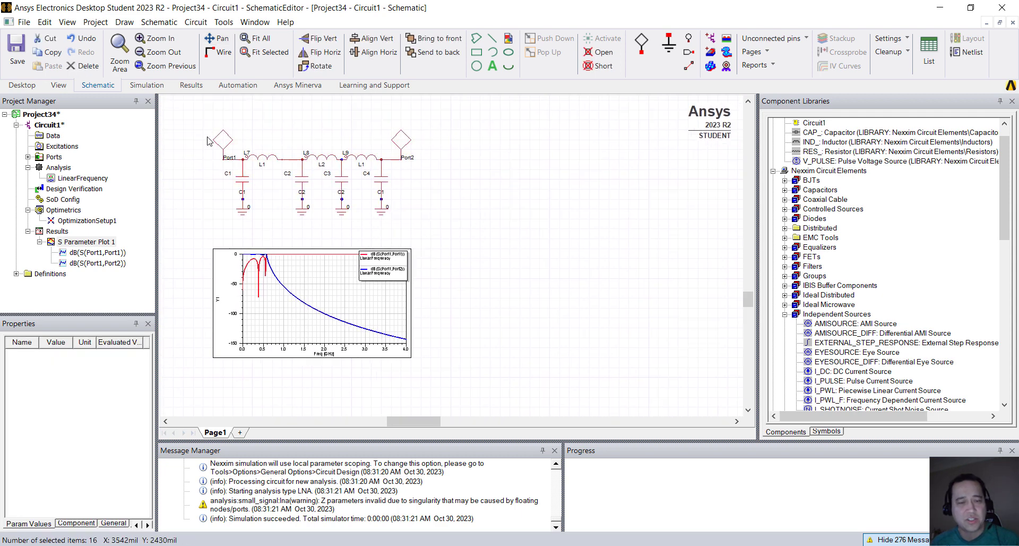
{"action": "key", "text": "ctrl+c"}
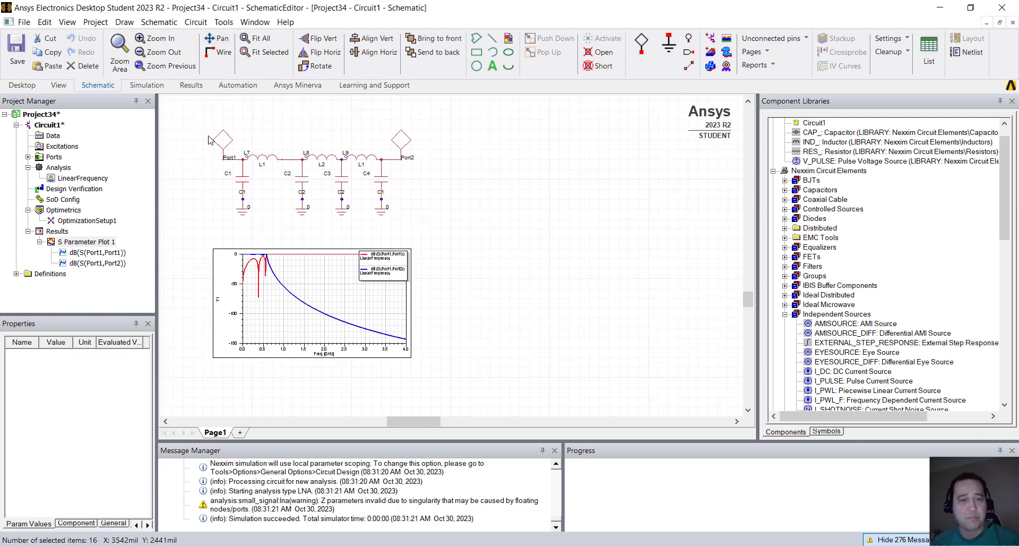
{"action": "key", "text": "ctrl+v"}
{"action": "left_click", "coordinate": [563, 176]}
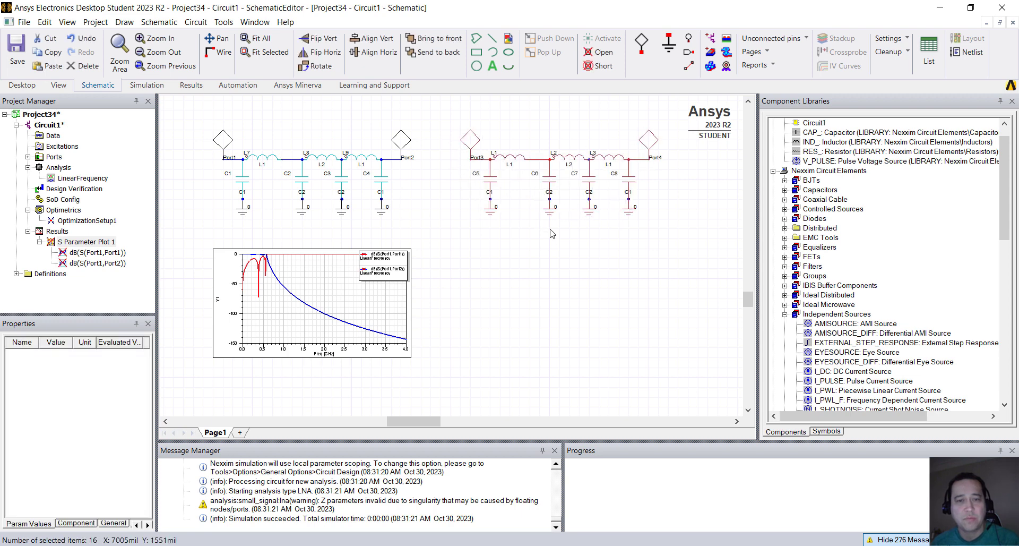
Delete both interface ports from the copied ladder circuit, keeping the end wires
{"action": "left_click", "coordinate": [550, 232]}
{"action": "left_click", "coordinate": [470, 143]}
{"action": "key", "text": "Delete"}
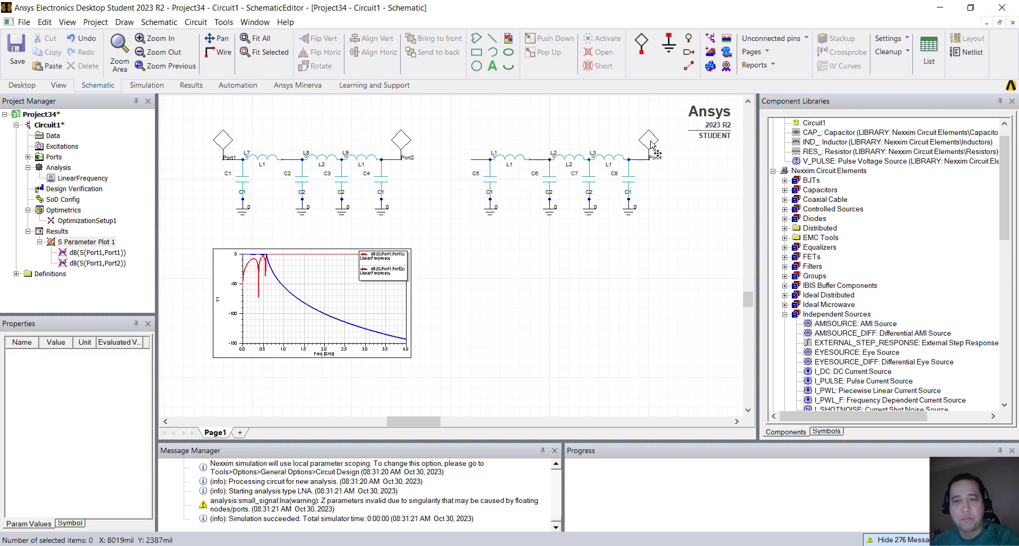
{"action": "left_click", "coordinate": [650, 142]}
{"action": "key", "text": "Delete"}
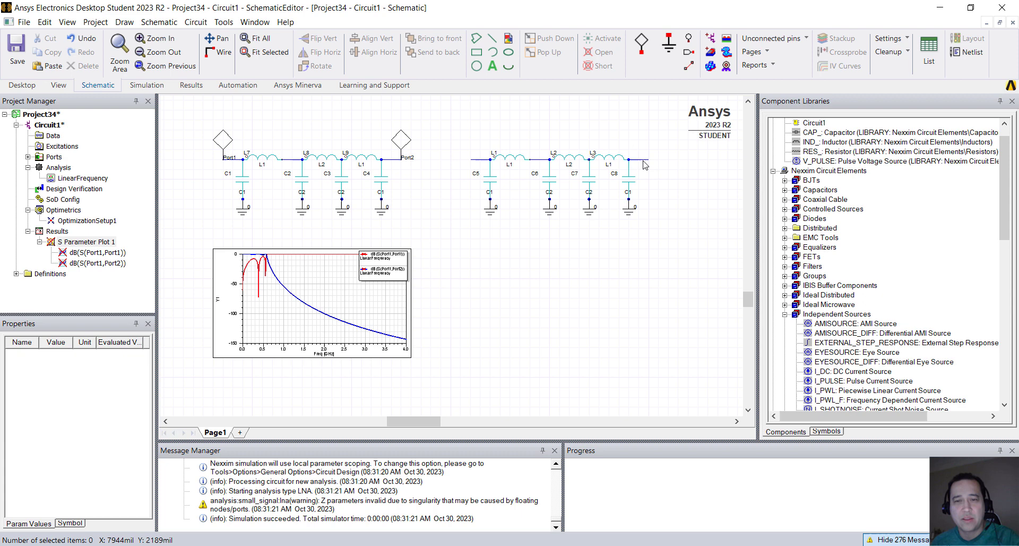
Name the net of the copied ladder's right end wire "out"
{"action": "left_click", "coordinate": [643, 161]}
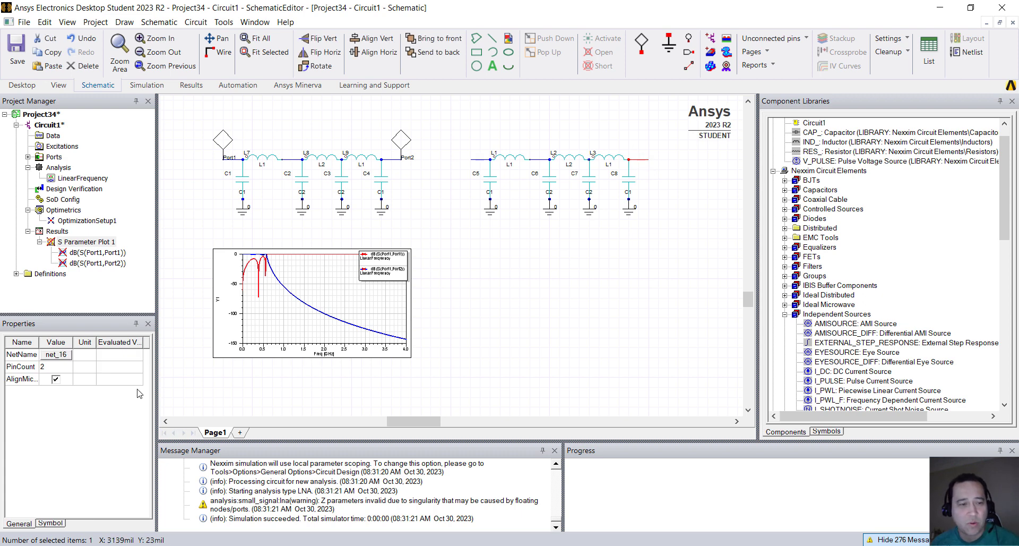
{"action": "left_click", "coordinate": [67, 356]}
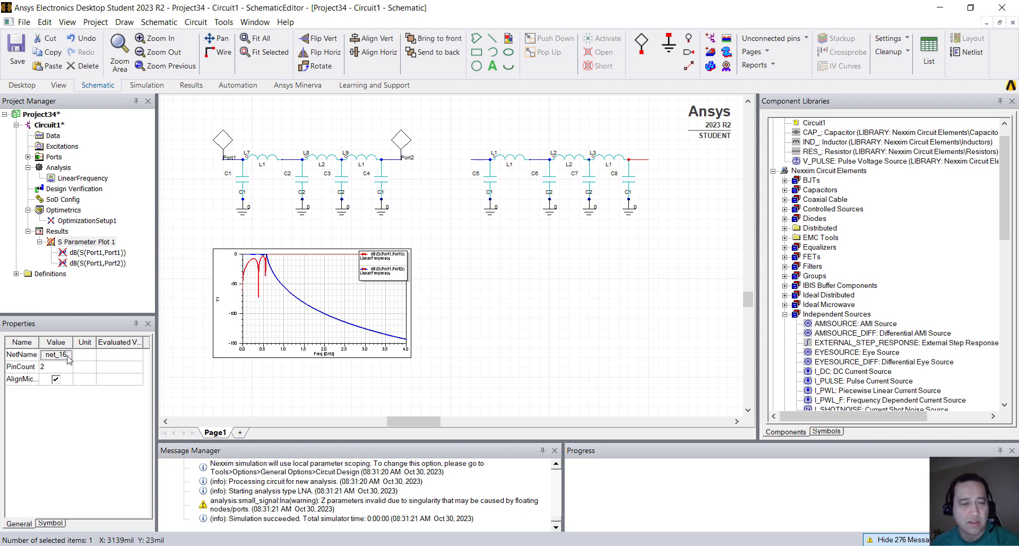
{"action": "type", "text": "out"}
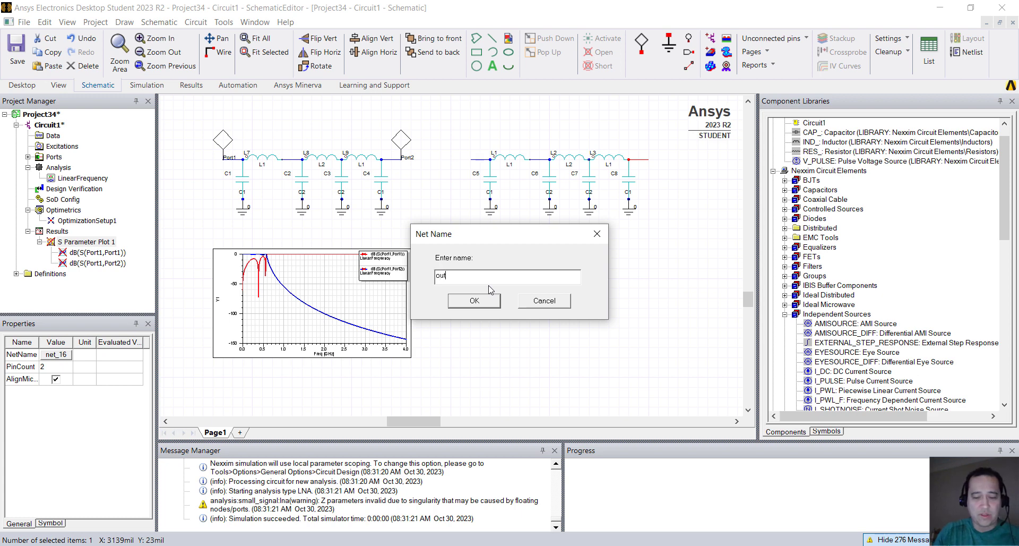
{"action": "left_click", "coordinate": [483, 300]}
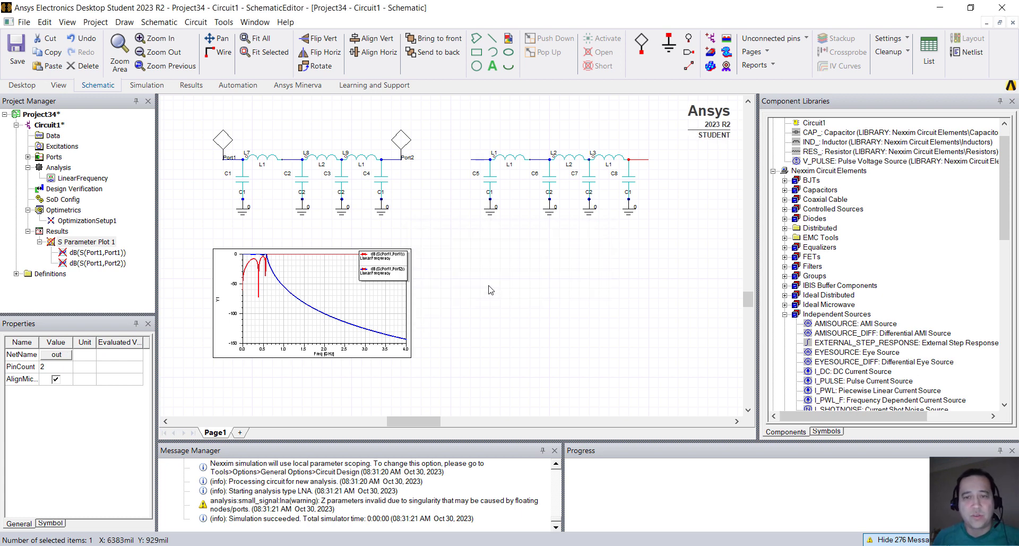
Name the net of the copied ladder's left end wire "in"
{"action": "left_click", "coordinate": [483, 160]}
{"action": "left_click", "coordinate": [481, 160]}
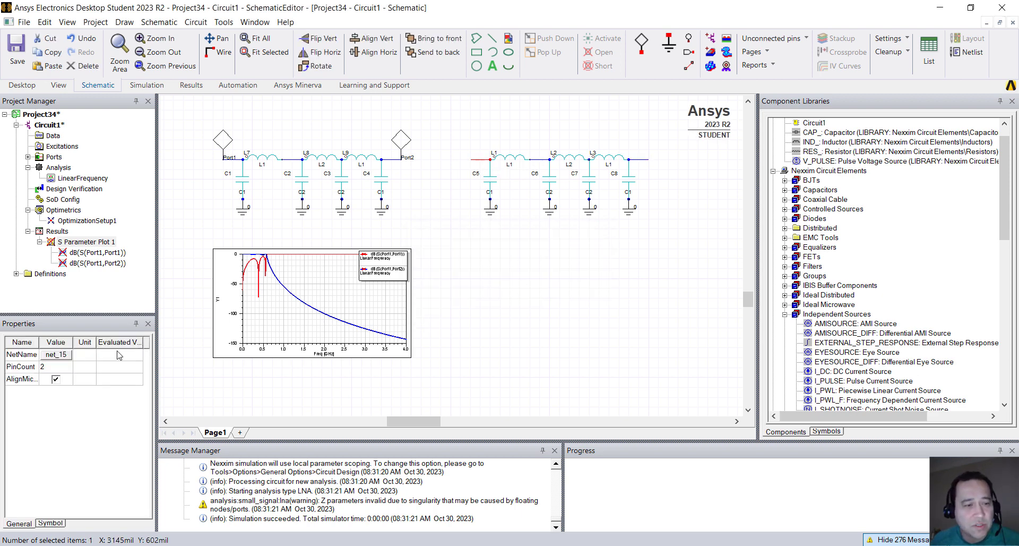
{"action": "left_click", "coordinate": [57, 355]}
{"action": "type", "text": "in"}
{"action": "key", "text": "Return"}
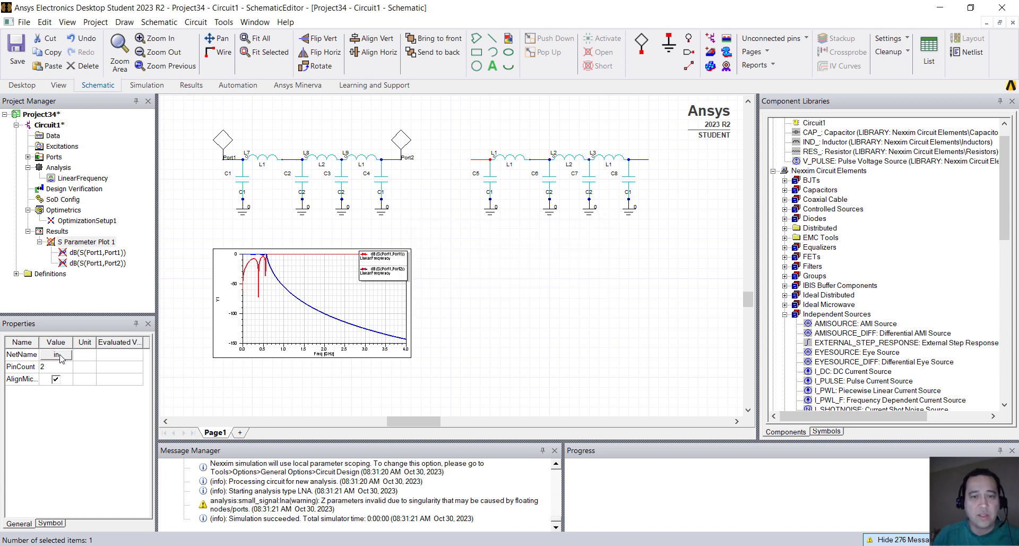
Place a RES_ resistor of value 50 at the copied ladder's output wire and attach a ground to its free pin
{"action": "scroll", "coordinate": [812, 290], "scroll_direction": "down", "scroll_amount": 4}
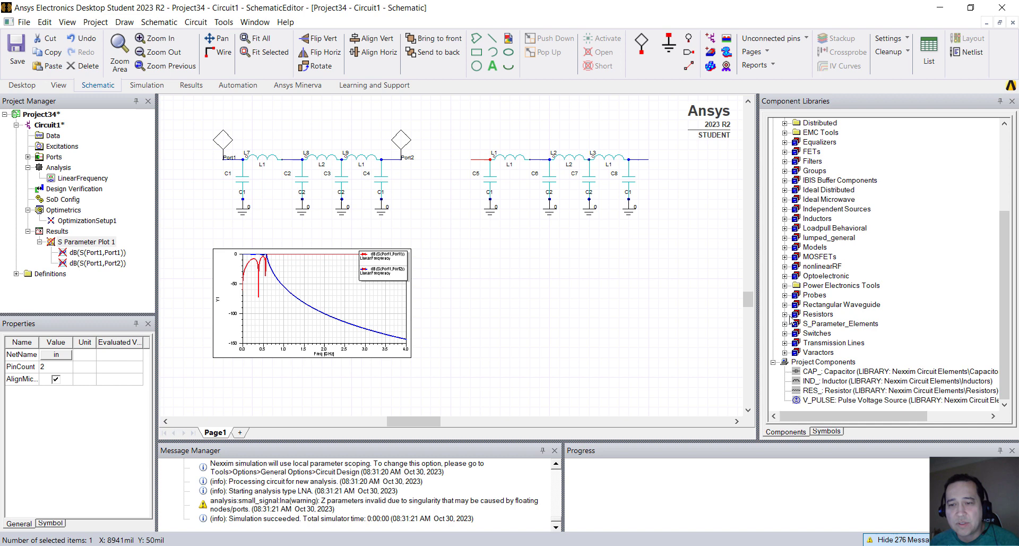
{"action": "left_click", "coordinate": [786, 314]}
{"action": "left_click", "coordinate": [836, 333]}
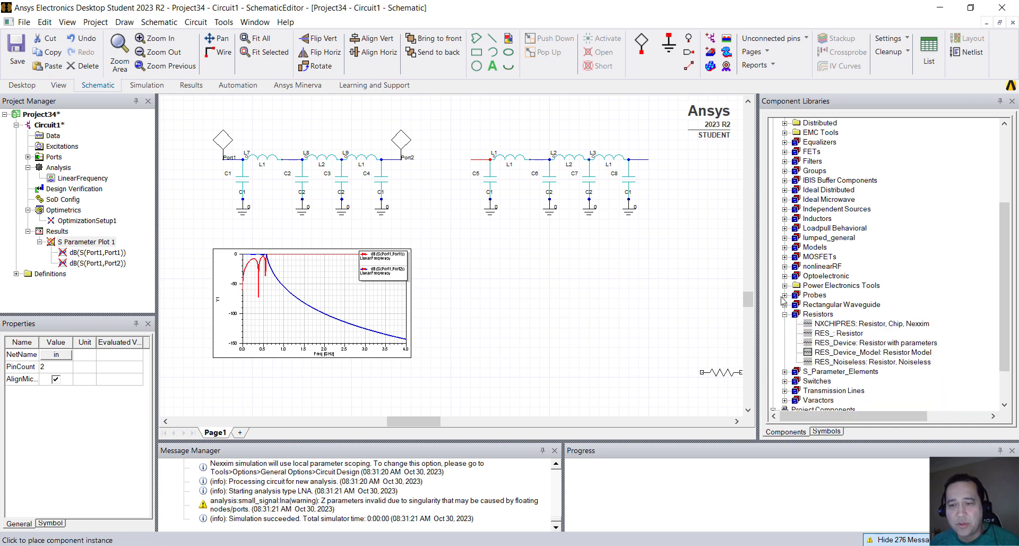
{"action": "left_click", "coordinate": [690, 160]}
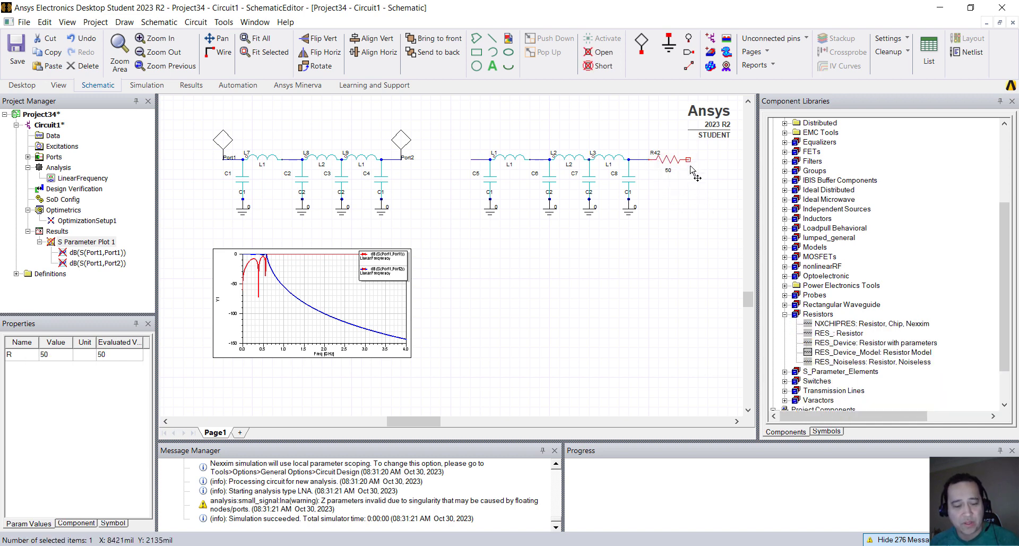
{"action": "key", "text": "ctrl+g"}
{"action": "left_click", "coordinate": [689, 161]}
{"action": "key", "text": "Escape"}
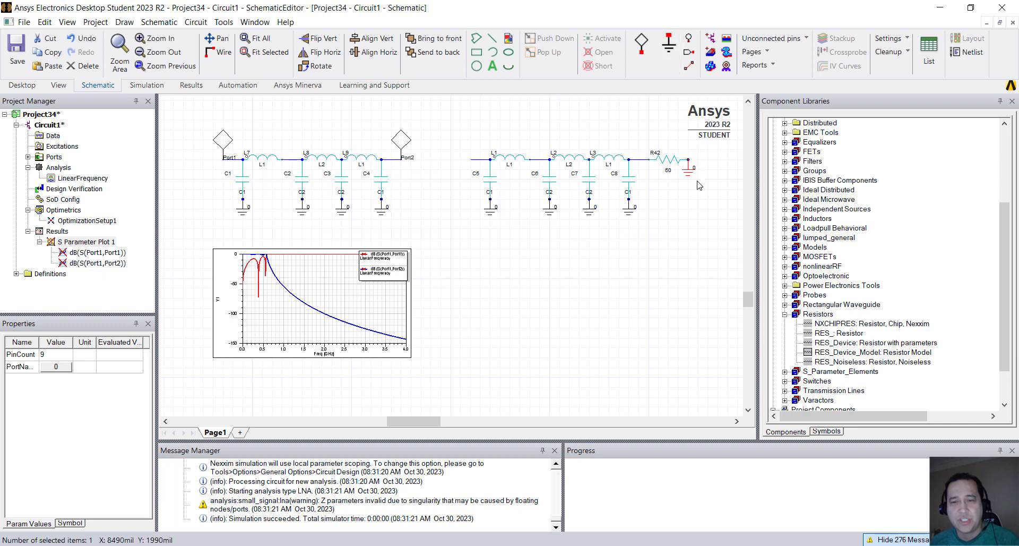
Place a V_PULSE voltage source from the independent sources at the copied ladder's input and add a ground beneath it
{"action": "left_click", "coordinate": [784, 314]}
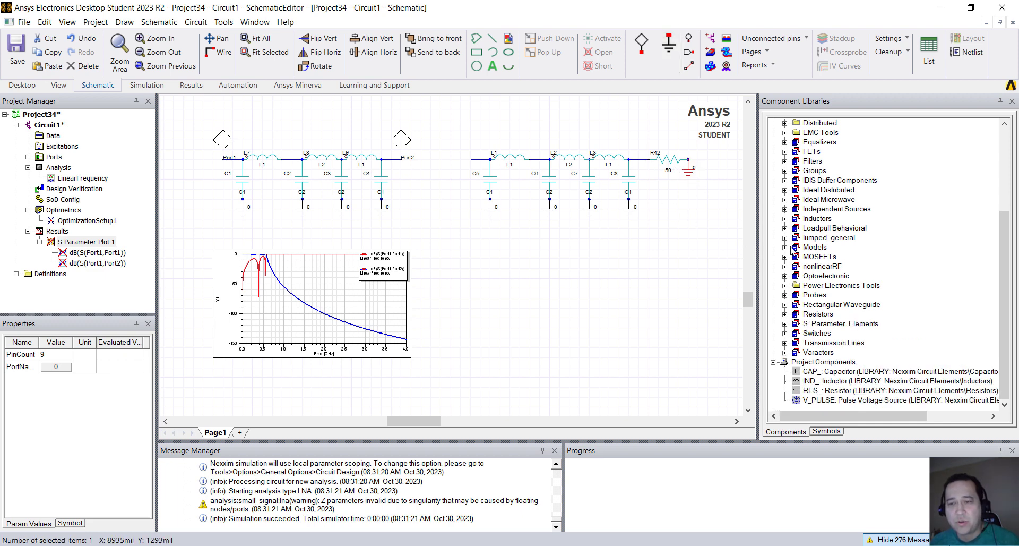
{"action": "left_click", "coordinate": [785, 209]}
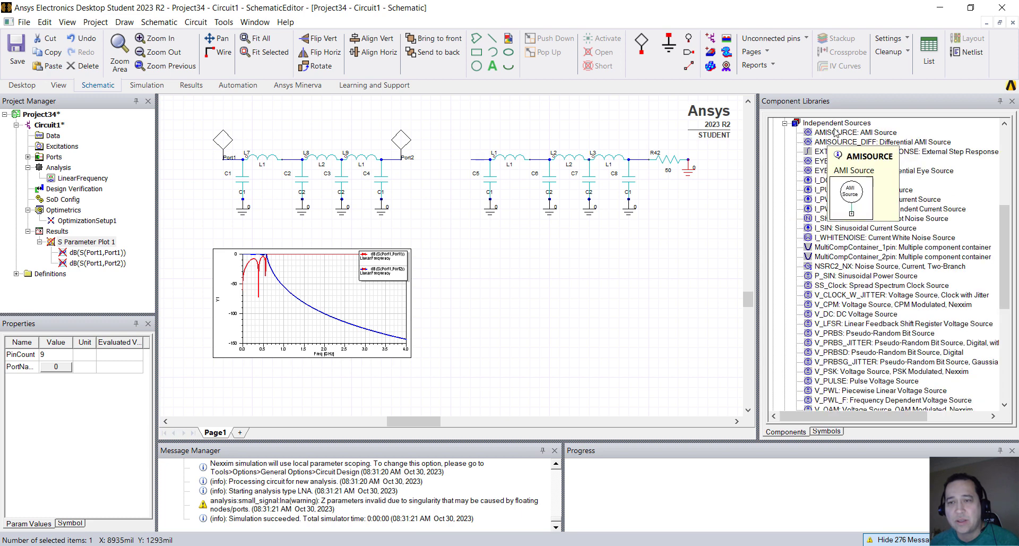
{"action": "scroll", "coordinate": [838, 300], "scroll_direction": "down", "scroll_amount": 3}
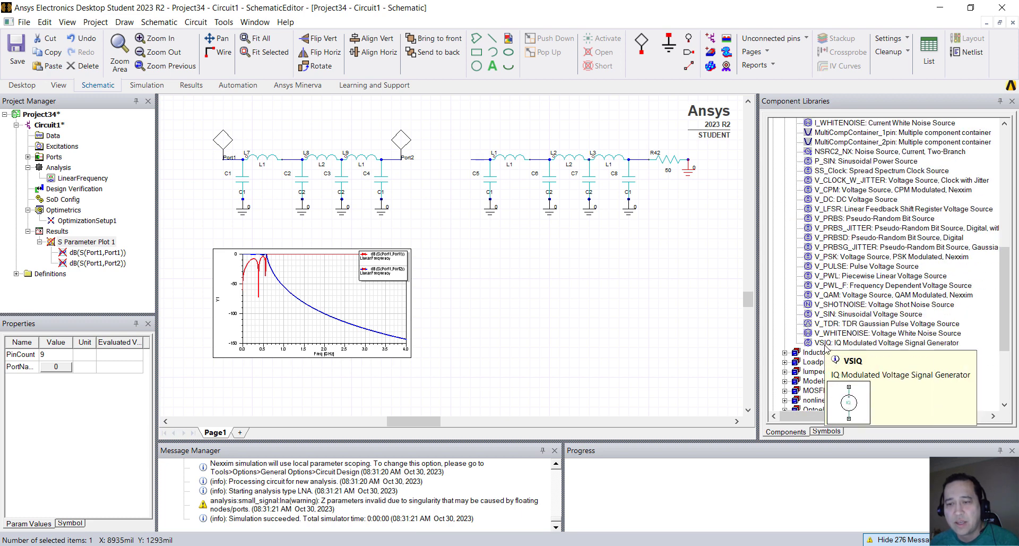
{"action": "left_click", "coordinate": [843, 265]}
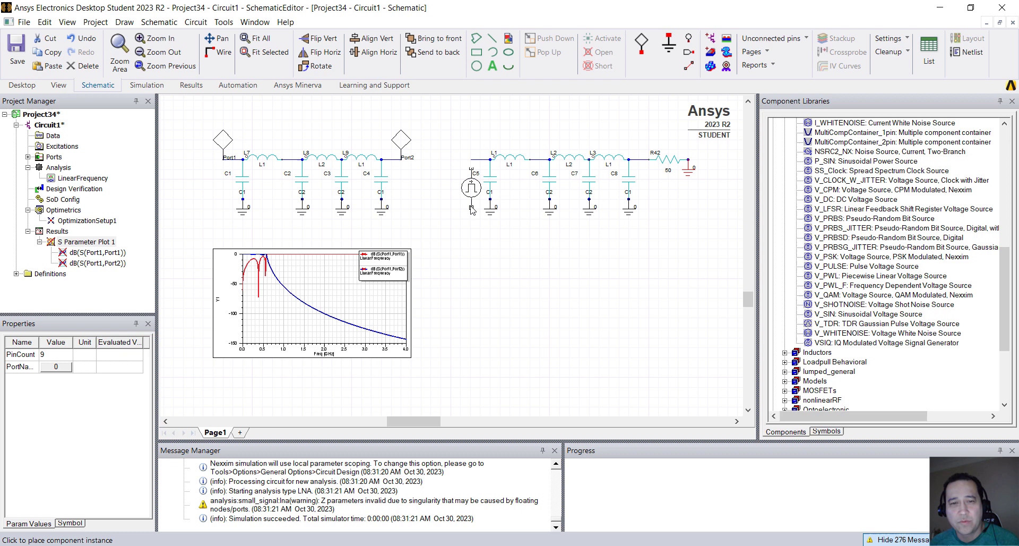
{"action": "key", "text": "Escape"}
{"action": "key", "text": "ctrl+g"}
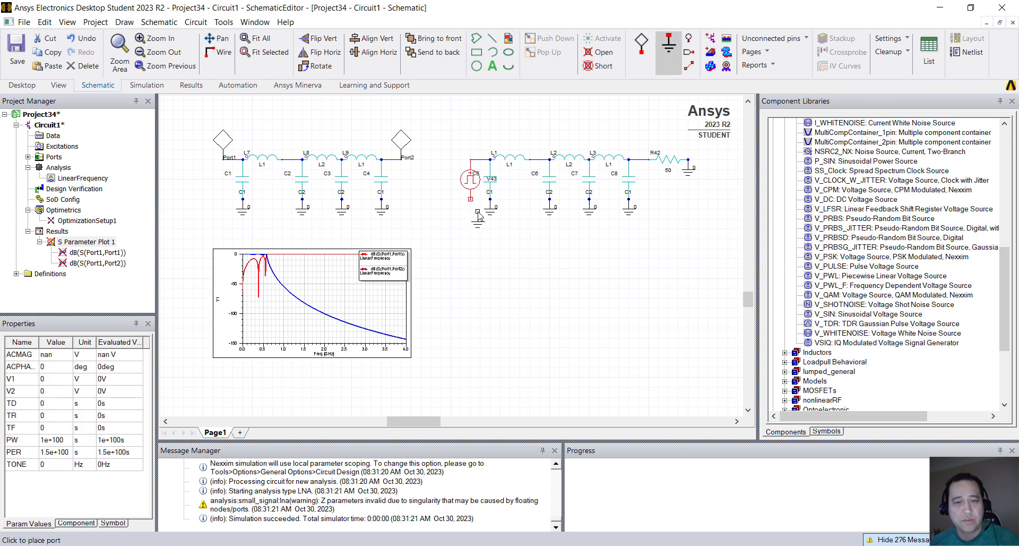
{"action": "left_click", "coordinate": [472, 208]}
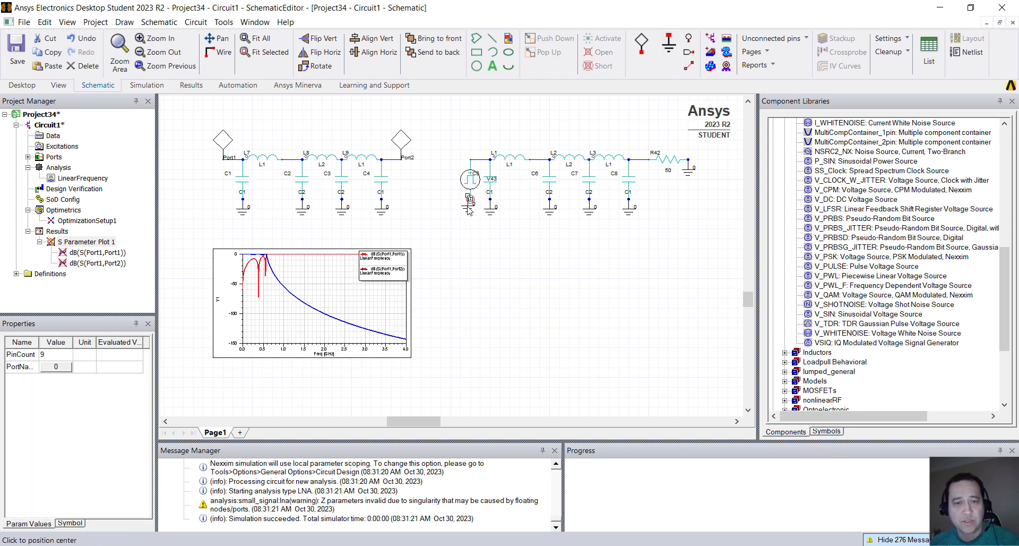
Shift the pulse source slightly left, away from the first capacitor, and reattach the ground to its lower pin
{"action": "left_click_drag", "start_coordinate": [470, 187], "coordinate": [461, 187]}
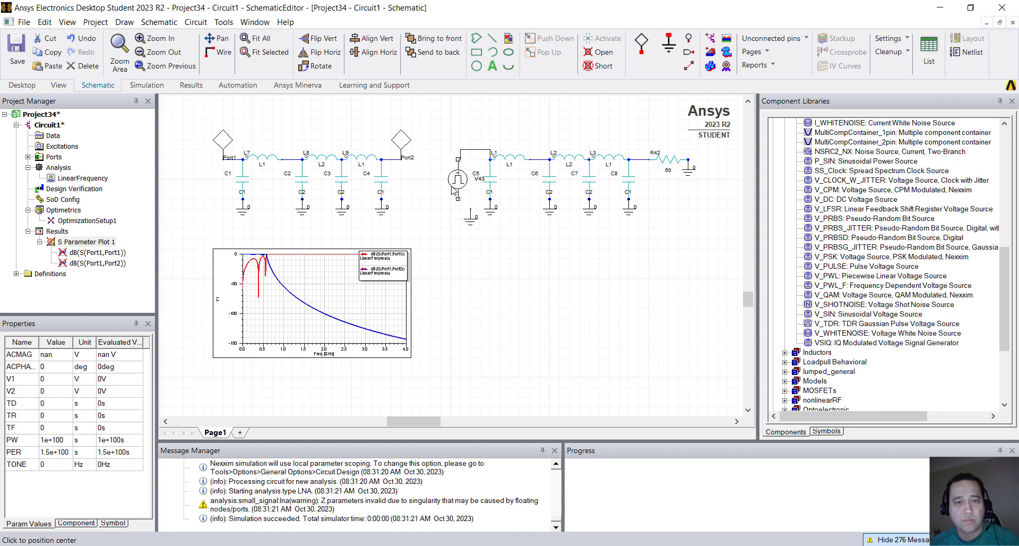
{"action": "left_click", "coordinate": [476, 227]}
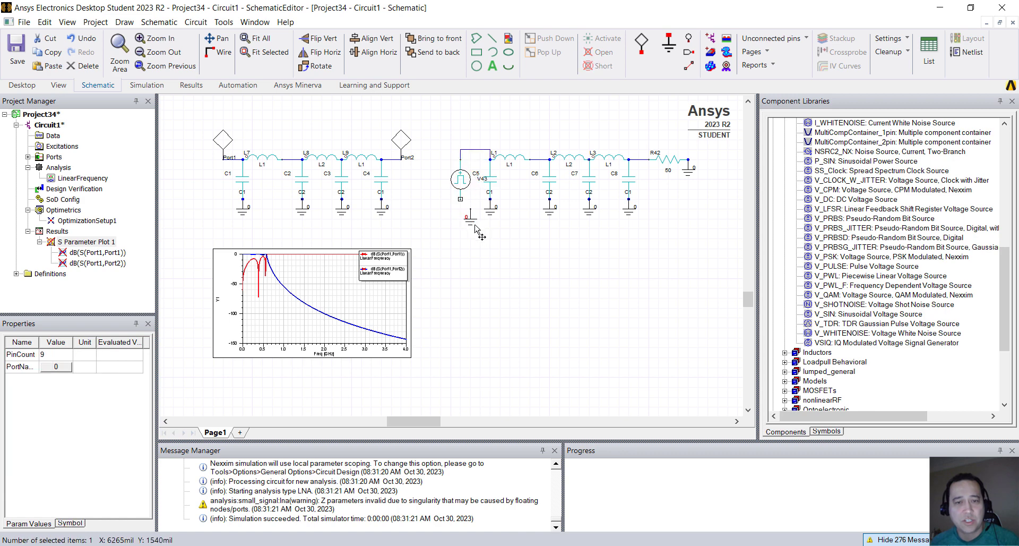
{"action": "double_click", "coordinate": [472, 229]}
{"action": "key", "text": "Escape"}
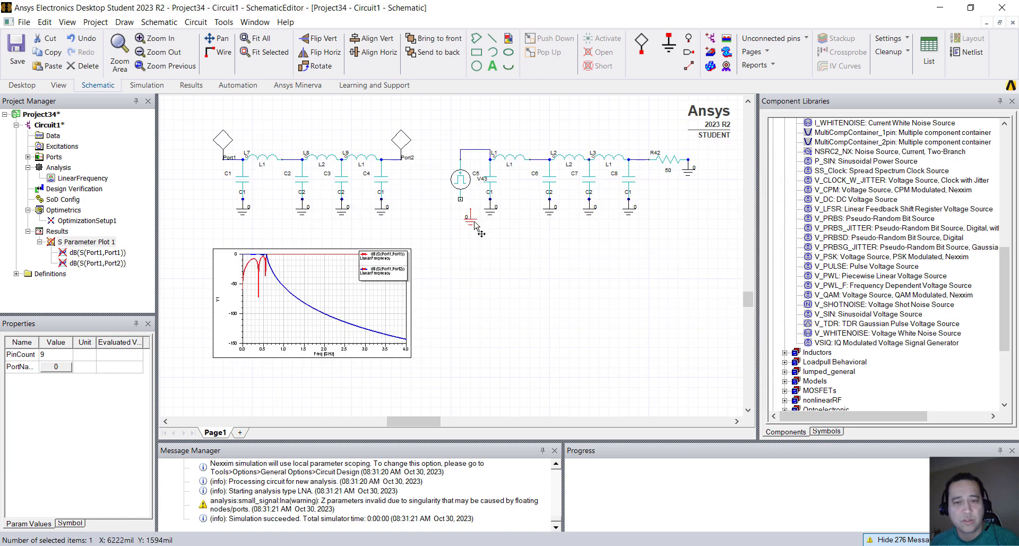
{"action": "left_click_drag", "start_coordinate": [469, 223], "coordinate": [459, 213]}
Set the pulse source to V2 1 V, TR 5 ns, TF 5 nF, PW 40 ns and PER 100 ns
{"action": "left_click", "coordinate": [461, 181]}
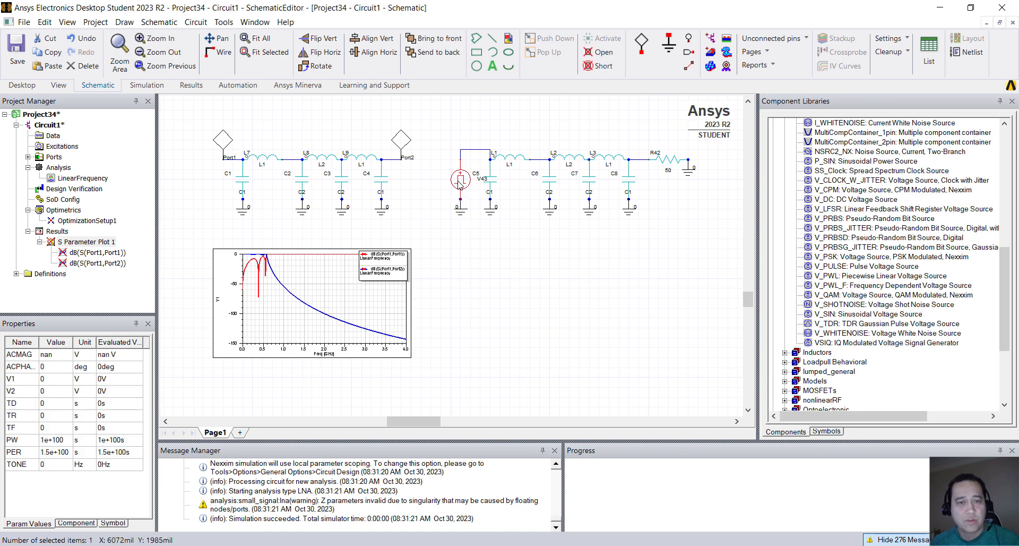
{"action": "left_click", "coordinate": [56, 393]}
{"action": "type", "text": "1"}
{"action": "left_click", "coordinate": [55, 415]}
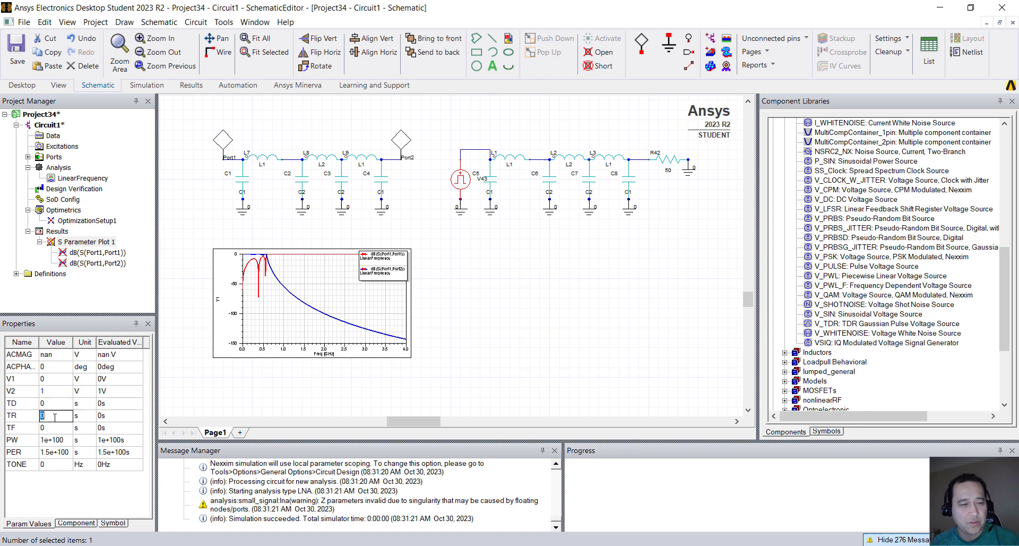
{"action": "type", "text": "5ns"}
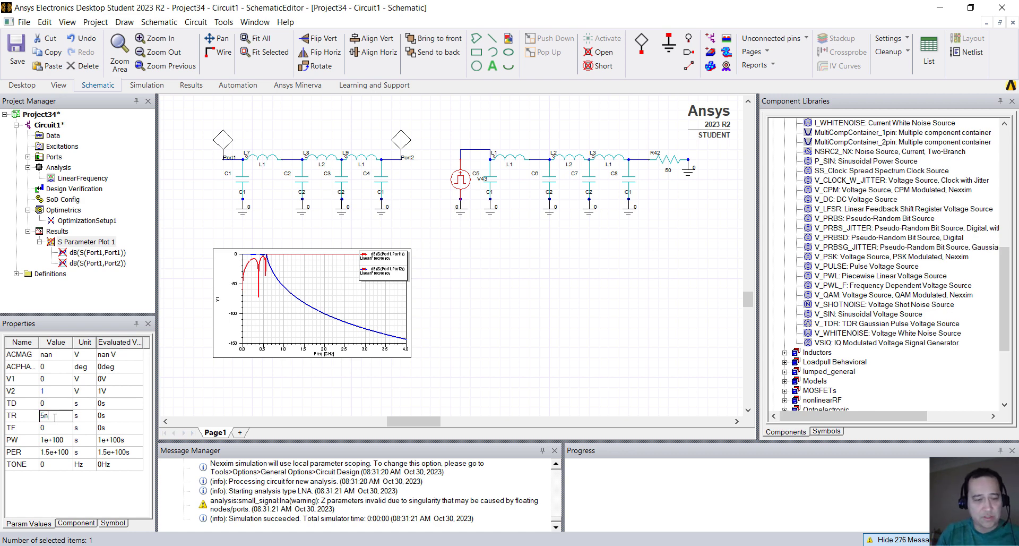
{"action": "key", "text": "Return"}
{"action": "type", "text": "5nf"}
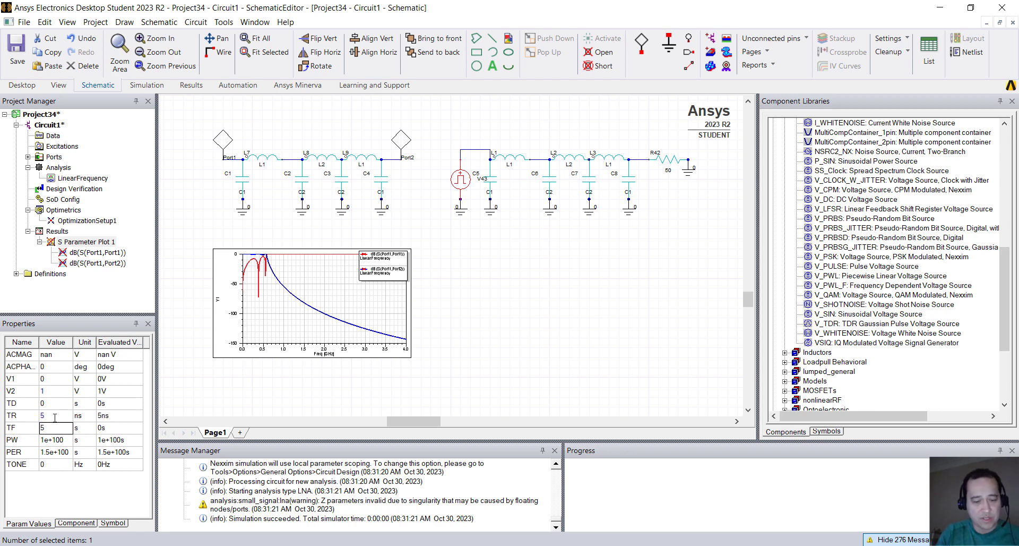
{"action": "key", "text": "Return"}
{"action": "type", "text": "40ns"}
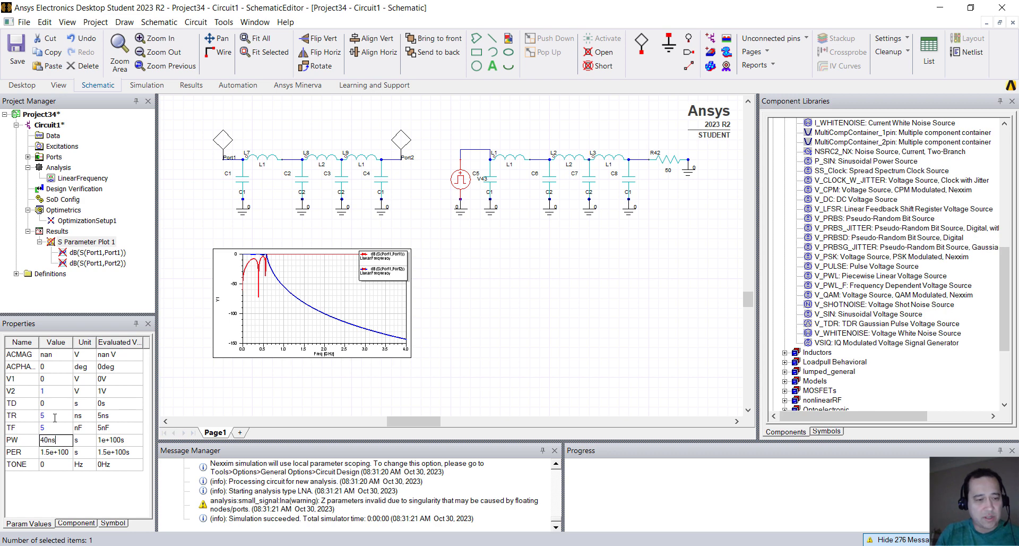
{"action": "key", "text": "Return"}
{"action": "type", "text": "1"}
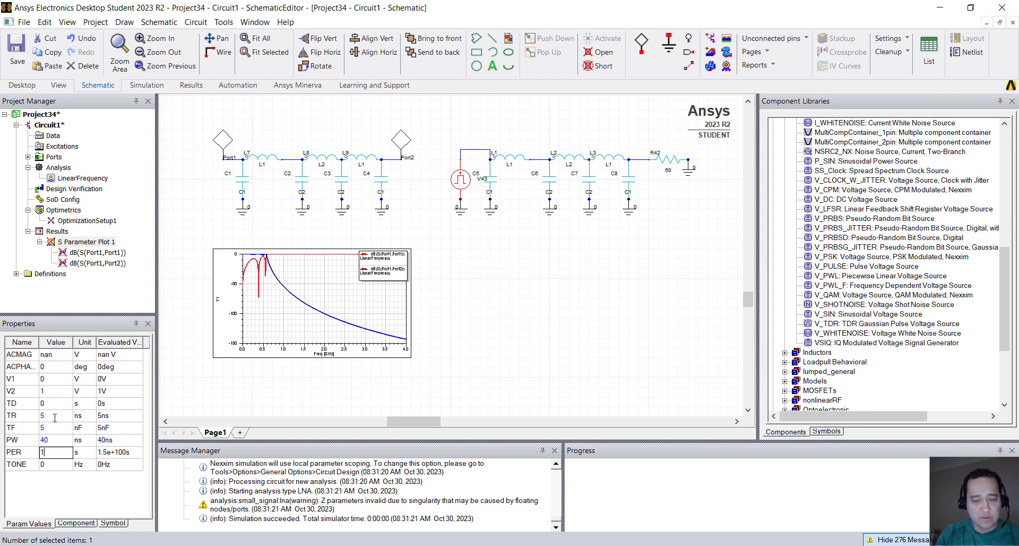
{"action": "type", "text": "00ns"}
{"action": "key", "text": "Return"}
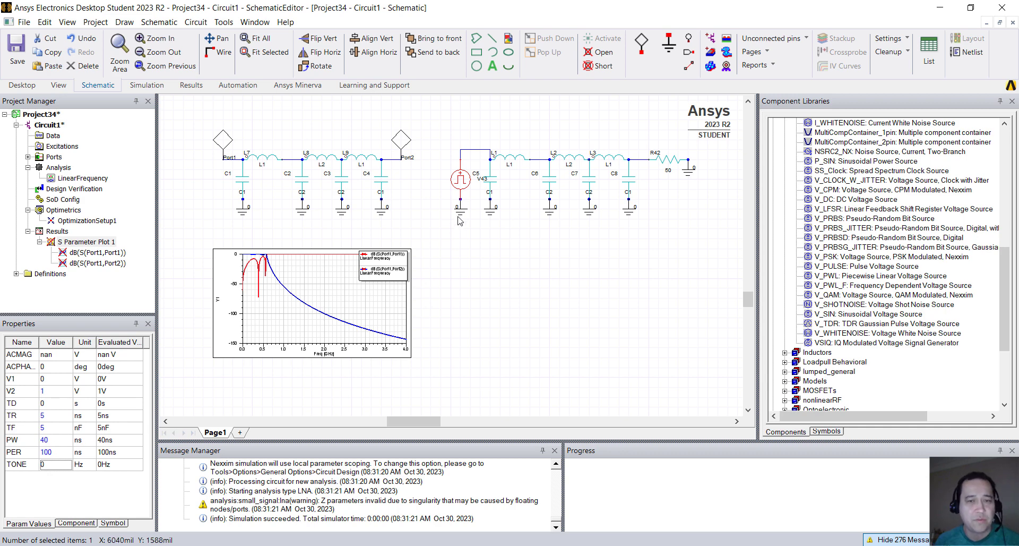
Review the pulse source's parameter descriptions and component details in its properties, leaving every value as is
{"action": "double_click", "coordinate": [458, 185]}
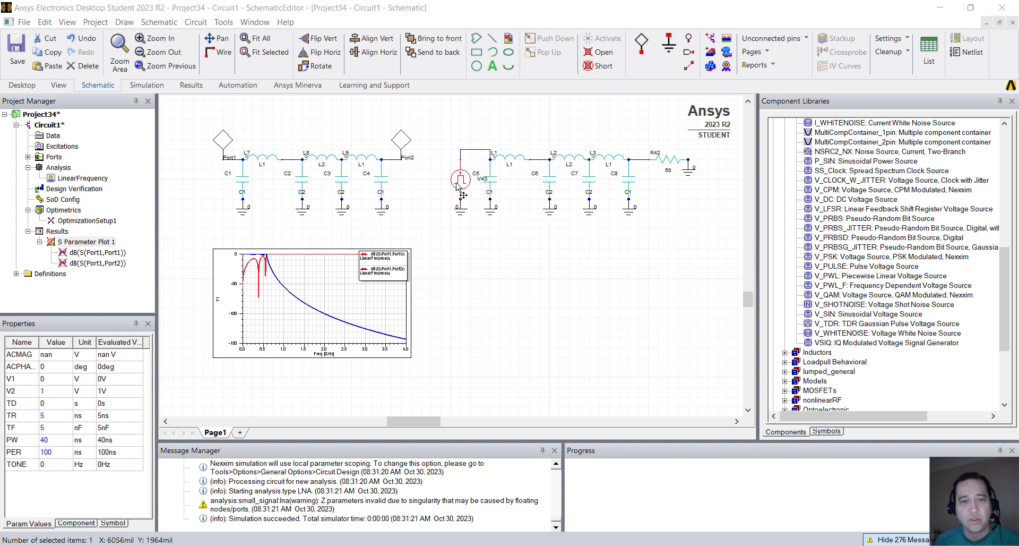
{"action": "left_click", "coordinate": [277, 172]}
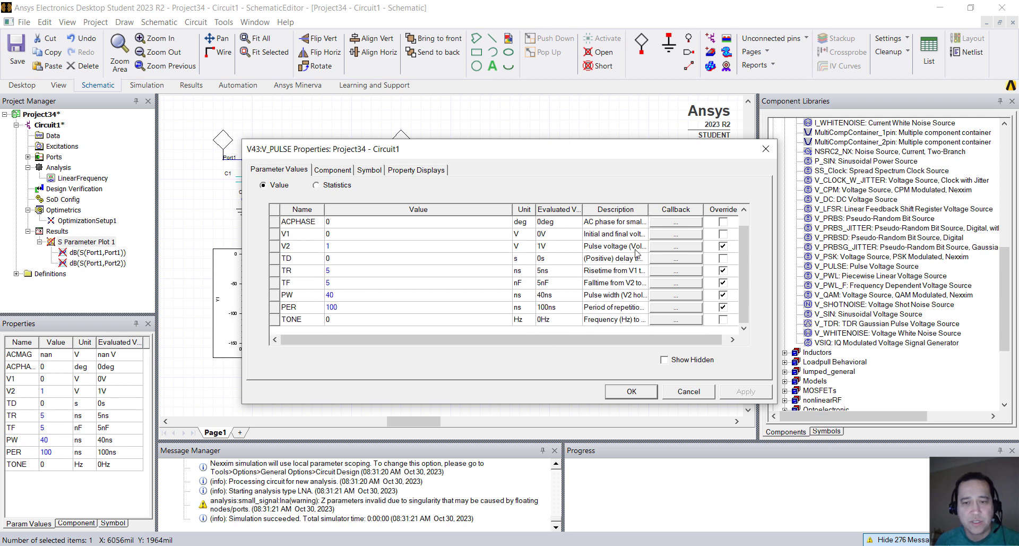
{"action": "left_click_drag", "start_coordinate": [649, 213], "coordinate": [704, 213]}
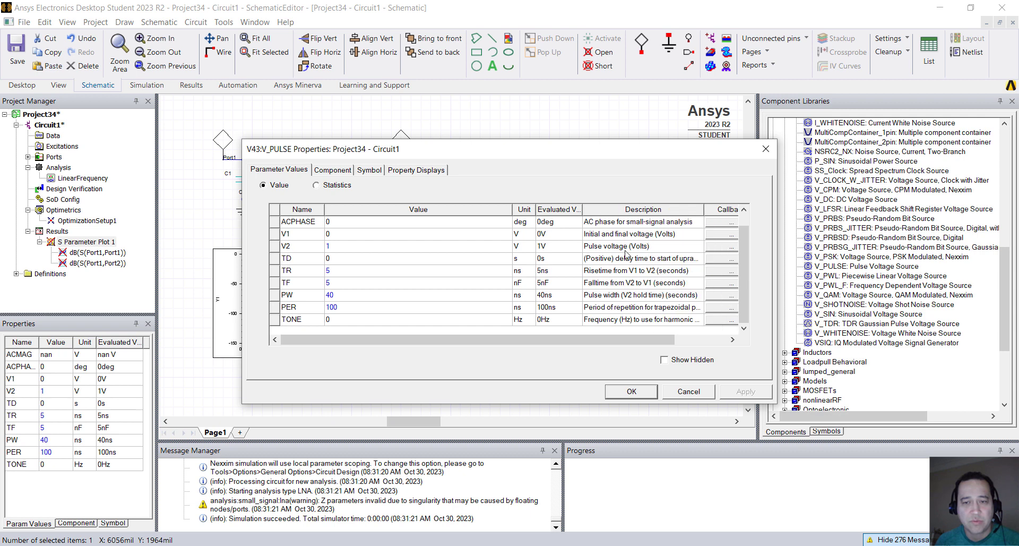
{"action": "left_click", "coordinate": [340, 171]}
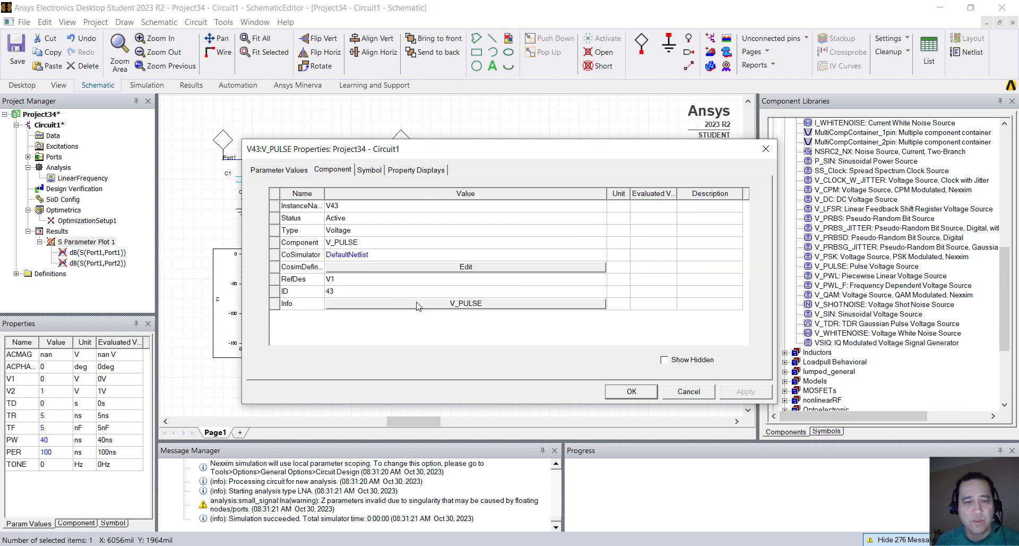
{"action": "left_click", "coordinate": [682, 395]}
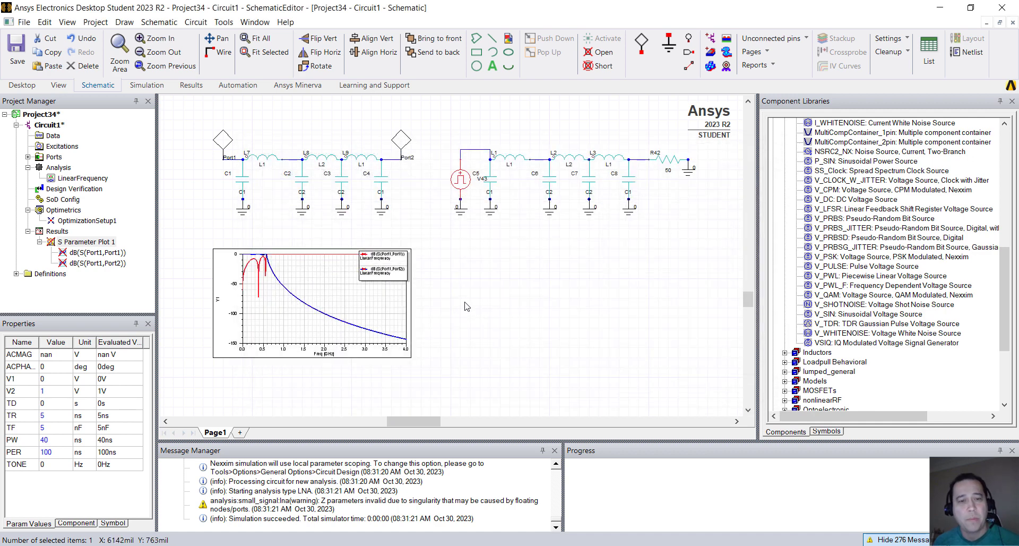
Add a Nexxim transient analysis with a 0.1 ns step and 70 ns stop time, and run it
{"action": "left_click_drag", "start_coordinate": [484, 295], "coordinate": [459, 301]}
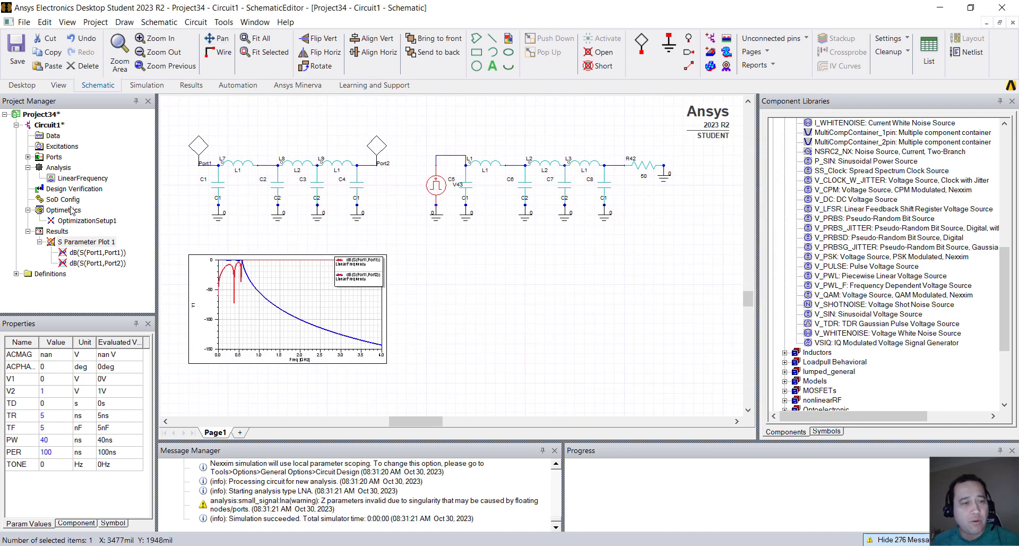
{"action": "right_click", "coordinate": [64, 169]}
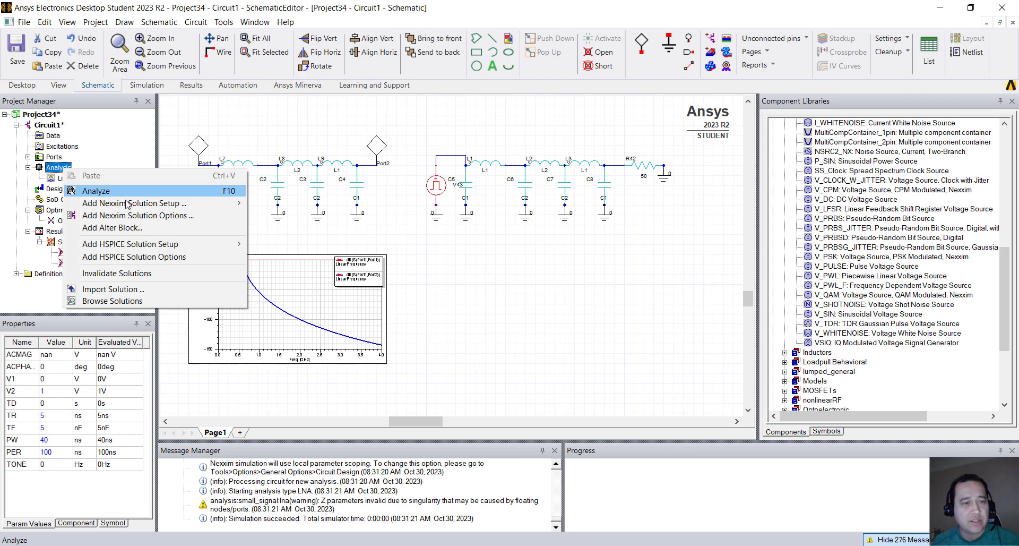
{"action": "mouse_move", "coordinate": [168, 207]}
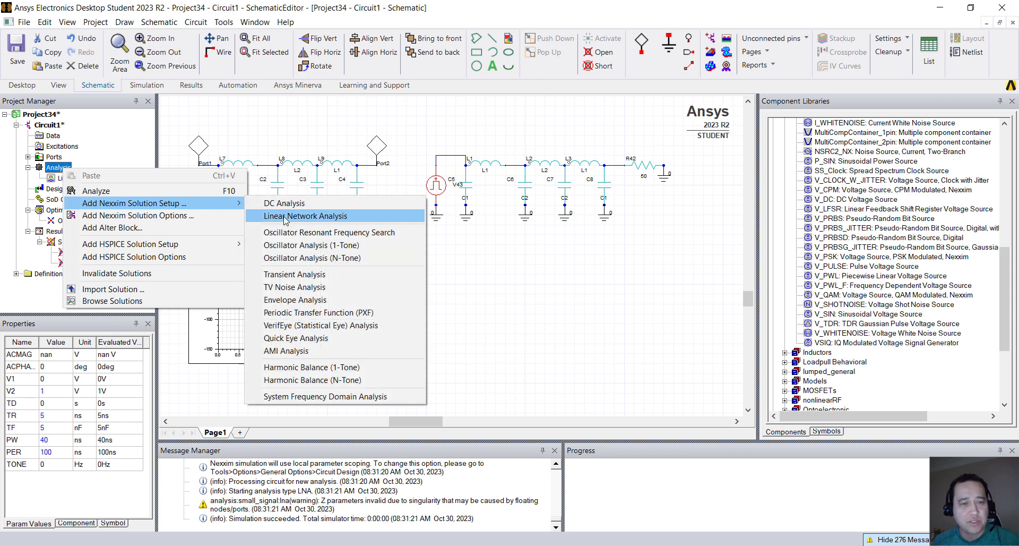
{"action": "left_click", "coordinate": [325, 275]}
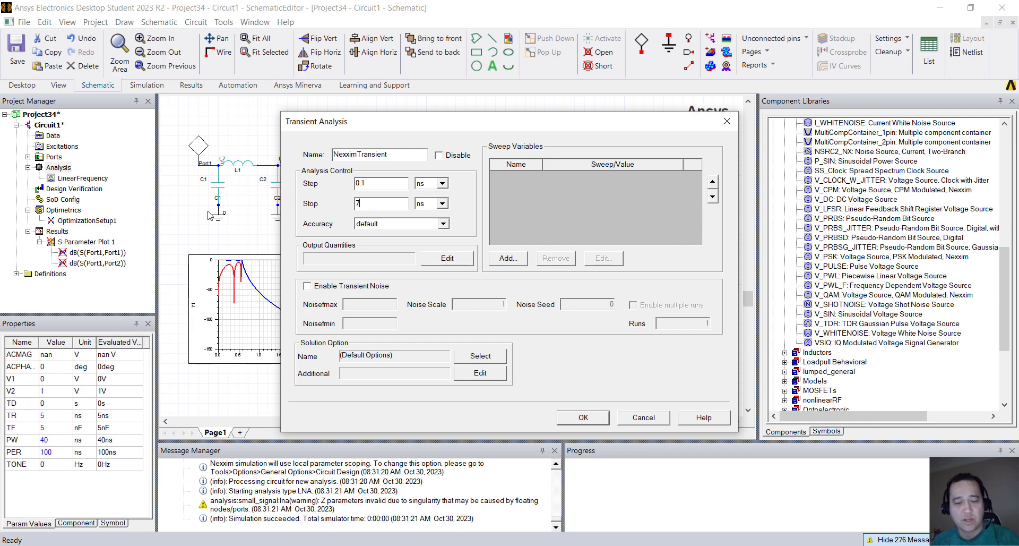
{"action": "left_click", "coordinate": [583, 417]}
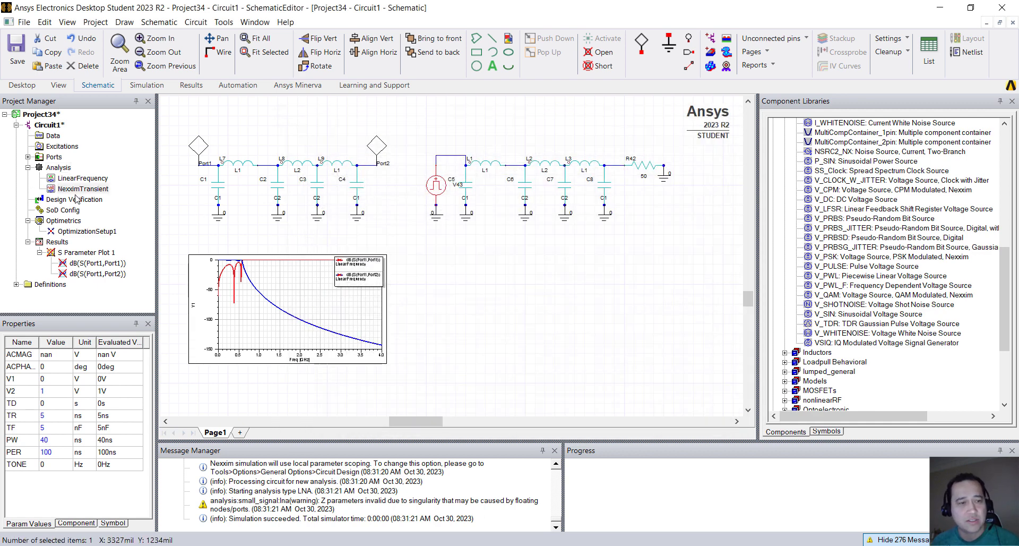
{"action": "right_click", "coordinate": [94, 190]}
{"action": "left_click", "coordinate": [127, 239]}
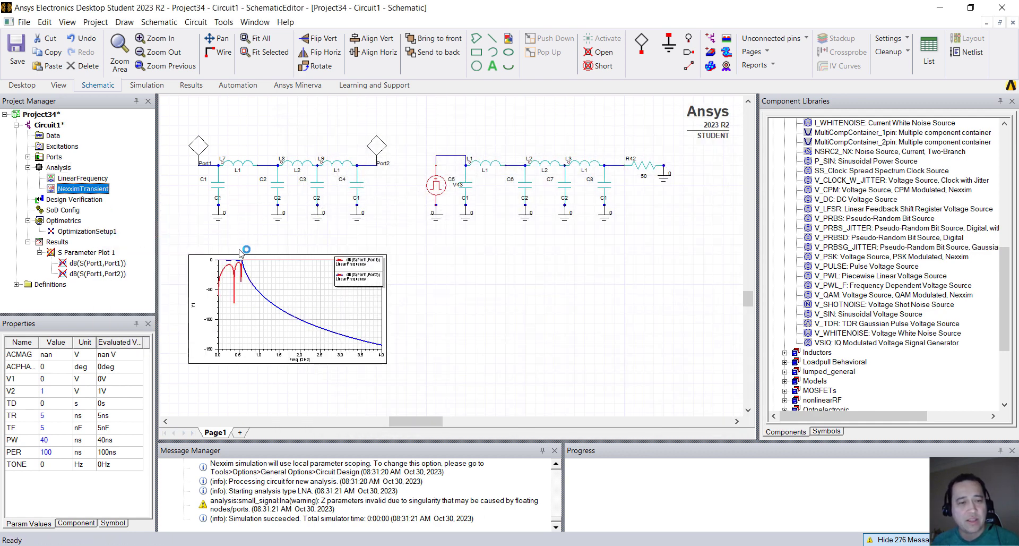
Create a rectangular plot of V(in) over time from the NexximTransient solution
{"action": "right_click", "coordinate": [60, 242]}
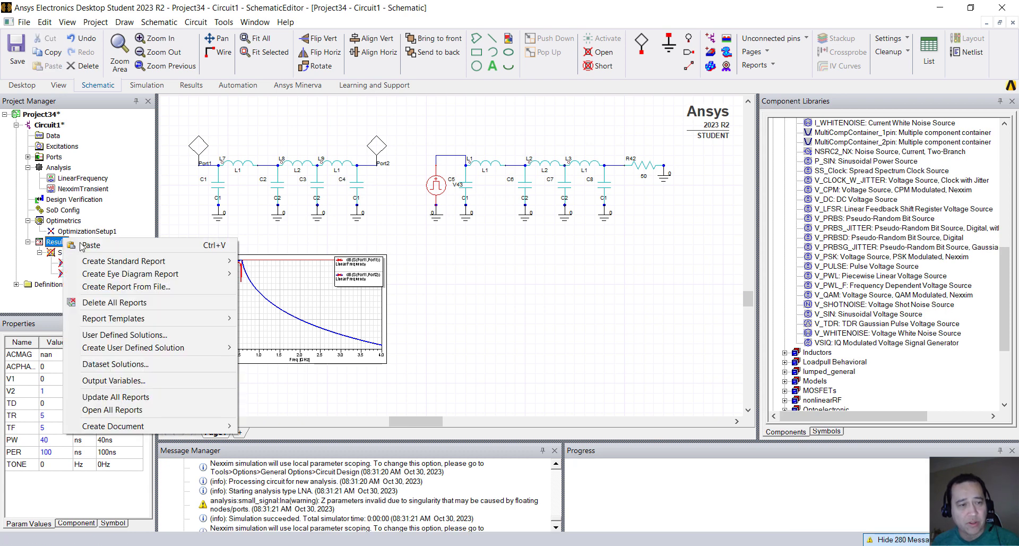
{"action": "mouse_move", "coordinate": [98, 261]}
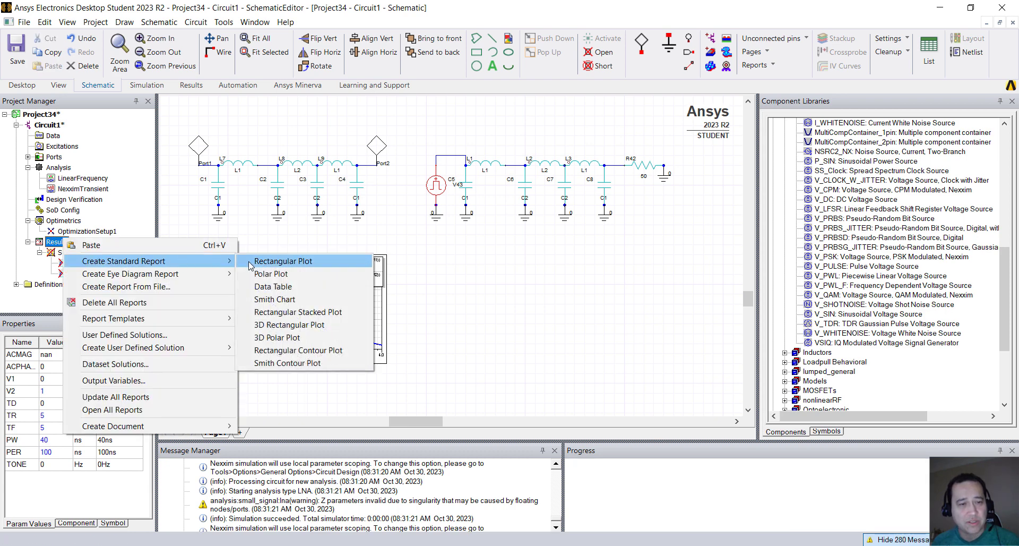
{"action": "left_click", "coordinate": [293, 262]}
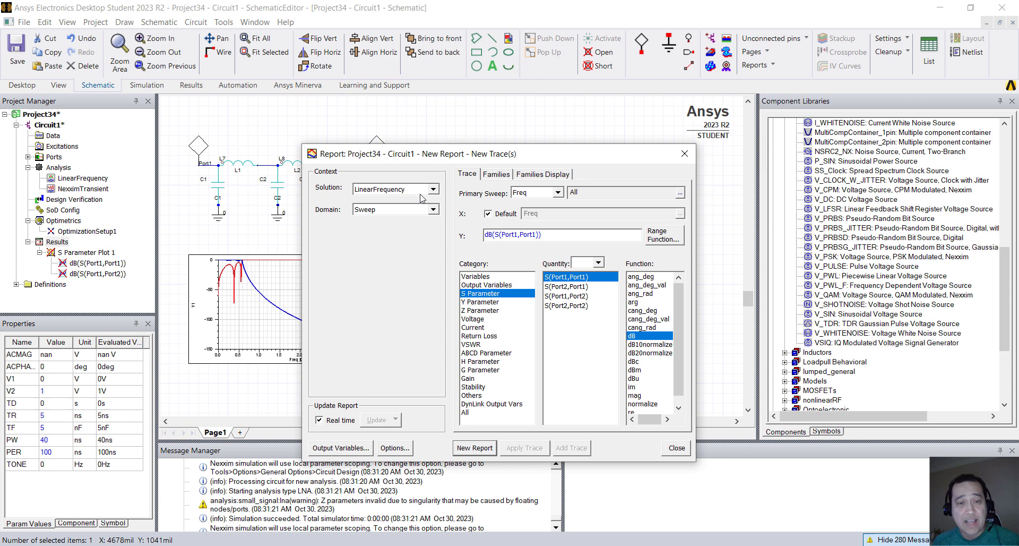
{"action": "left_click", "coordinate": [428, 191]}
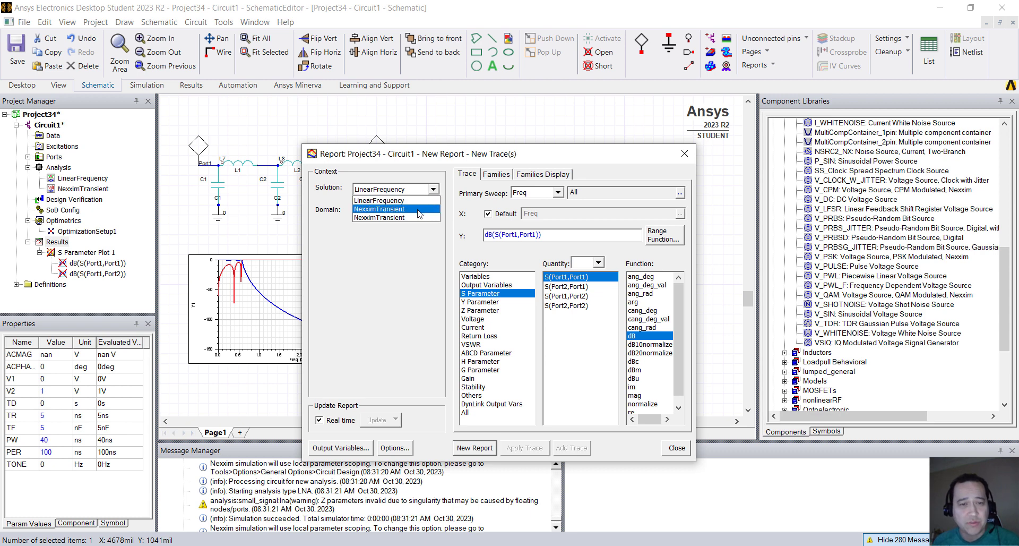
{"action": "left_click", "coordinate": [418, 209]}
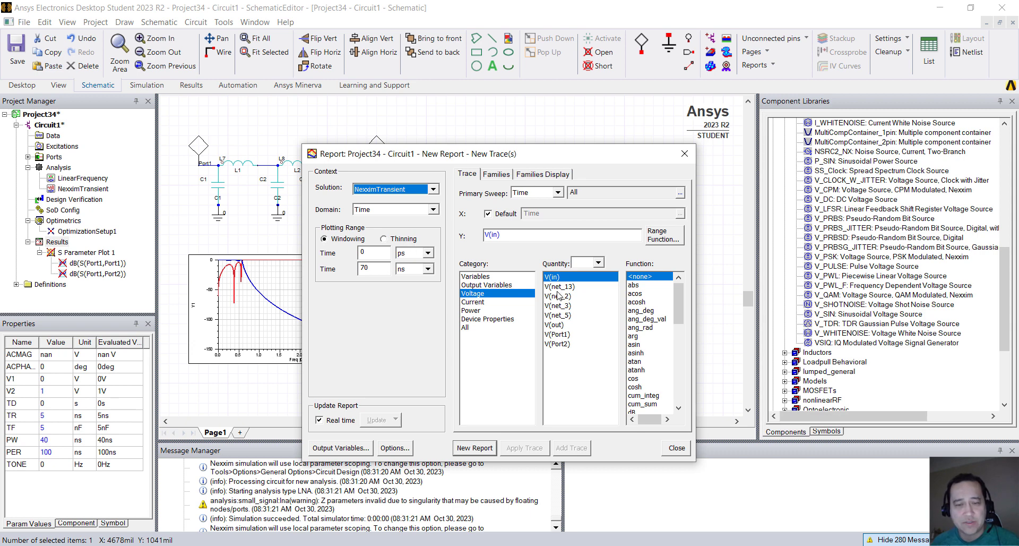
{"action": "left_click", "coordinate": [480, 451]}
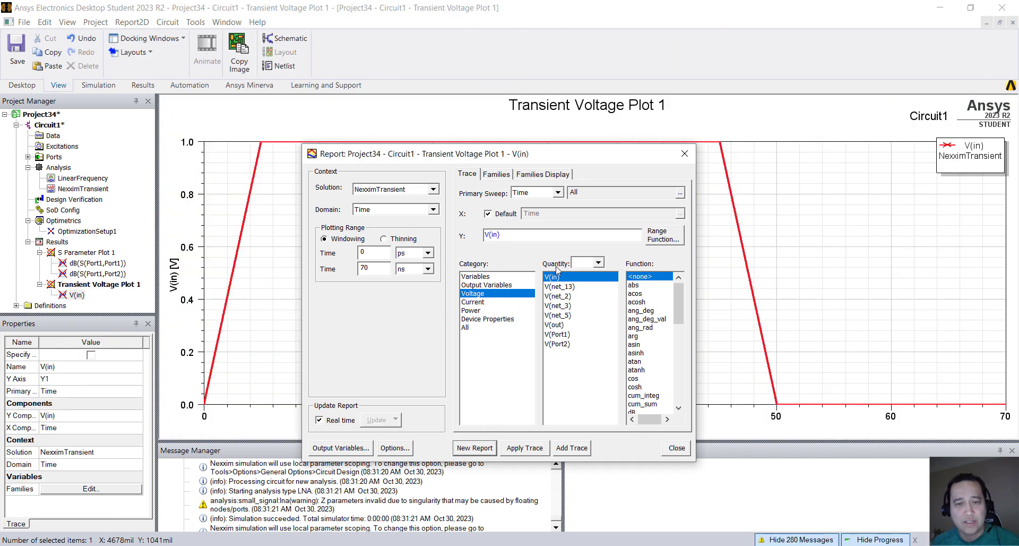
Add a V(out) voltage trace to the transient plot and close the report setup
{"action": "left_click", "coordinate": [497, 174]}
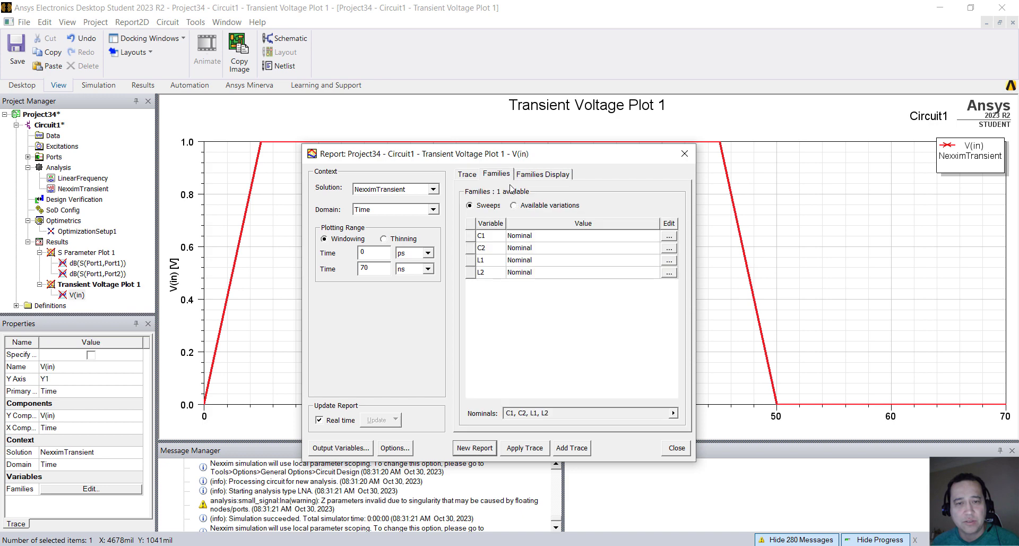
{"action": "left_click", "coordinate": [467, 174]}
{"action": "left_click", "coordinate": [556, 324]}
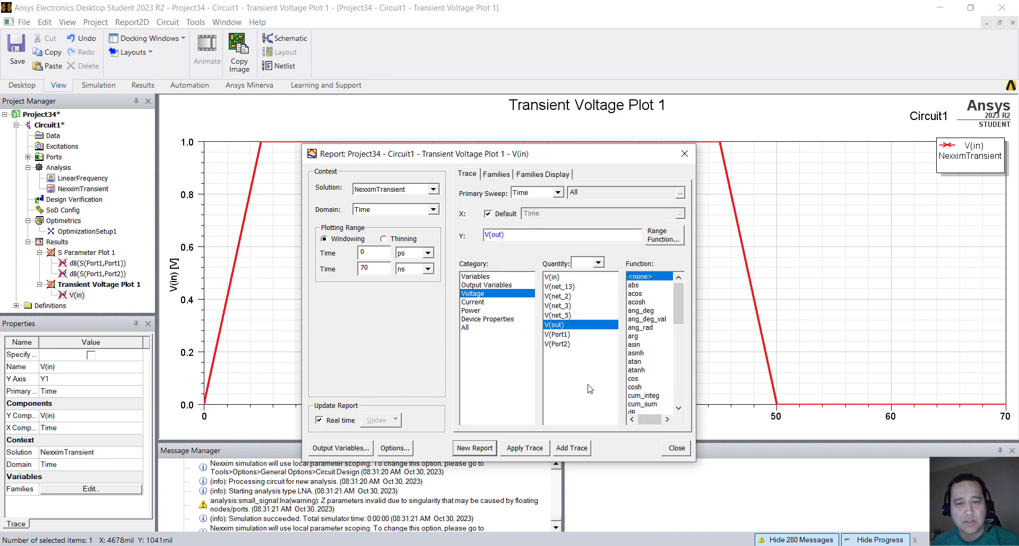
{"action": "left_click", "coordinate": [572, 447]}
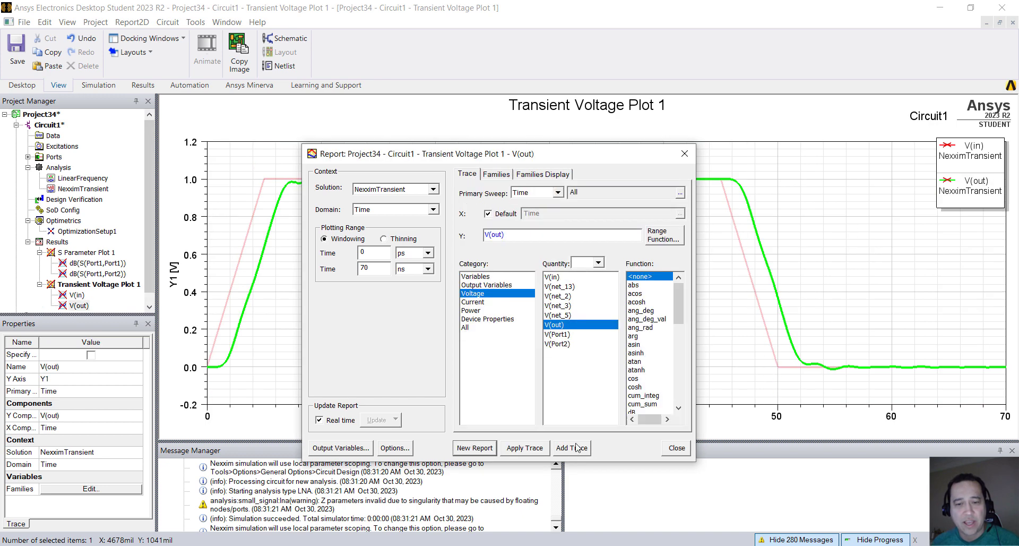
{"action": "left_click", "coordinate": [497, 174]}
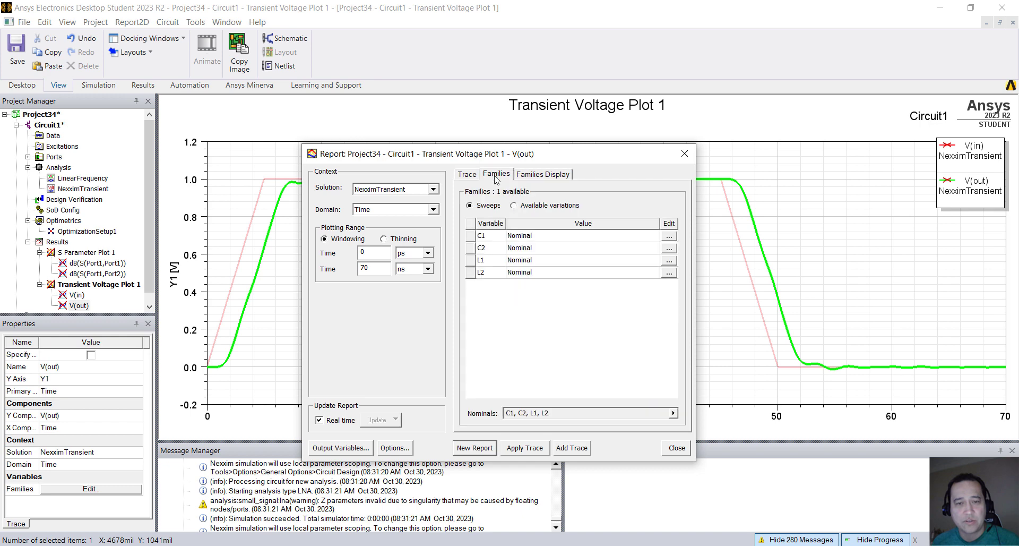
{"action": "left_click", "coordinate": [673, 448]}
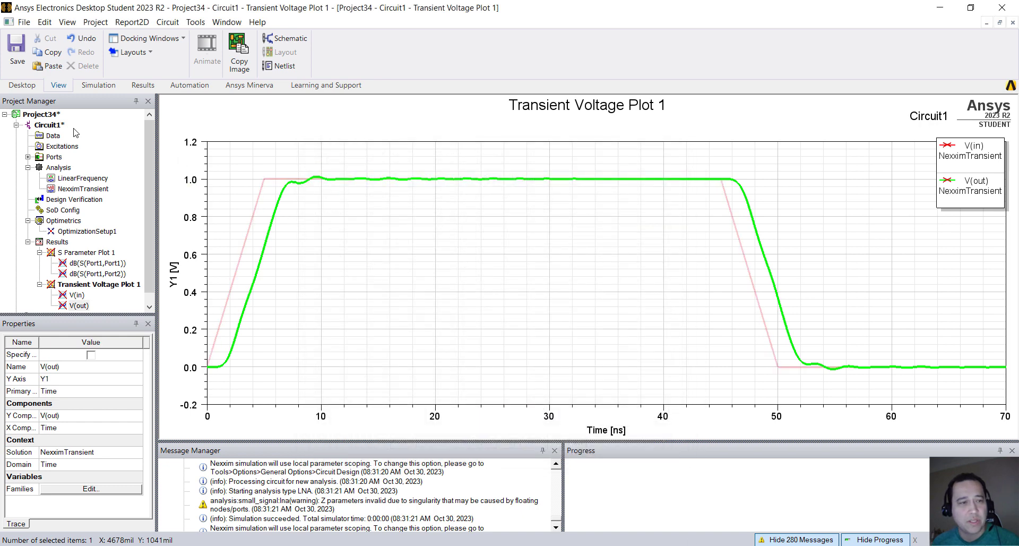
Recolor the V(out) curve in the transient plot to dark green
{"action": "left_click", "coordinate": [49, 125]}
{"action": "left_click", "coordinate": [443, 322]}
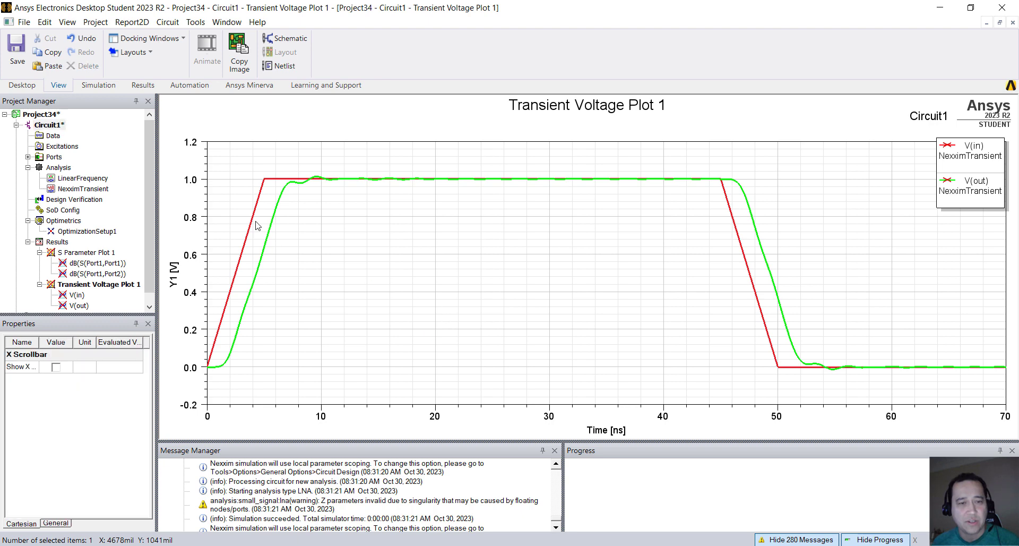
{"action": "left_click", "coordinate": [264, 228]}
{"action": "left_click", "coordinate": [134, 367]}
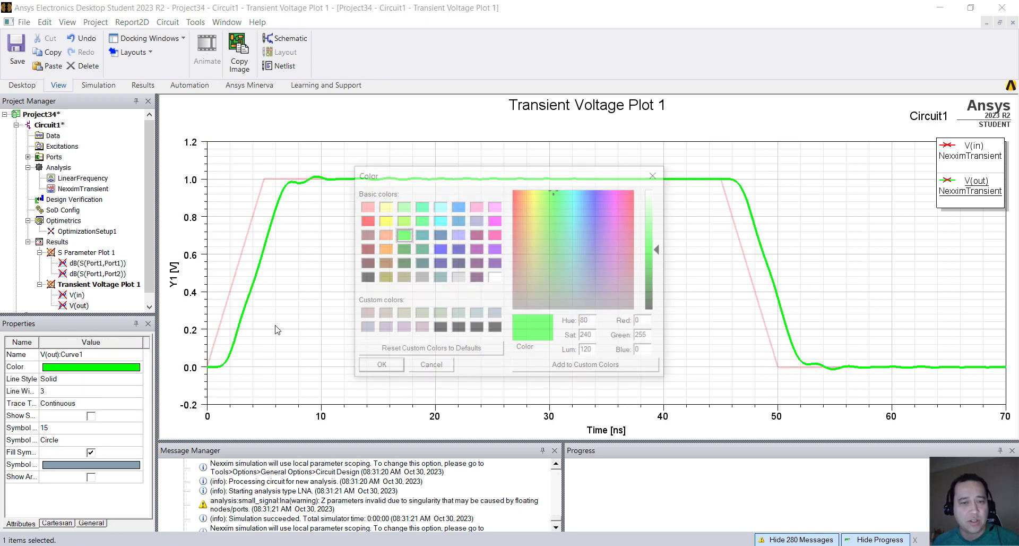
{"action": "left_click", "coordinate": [401, 248]}
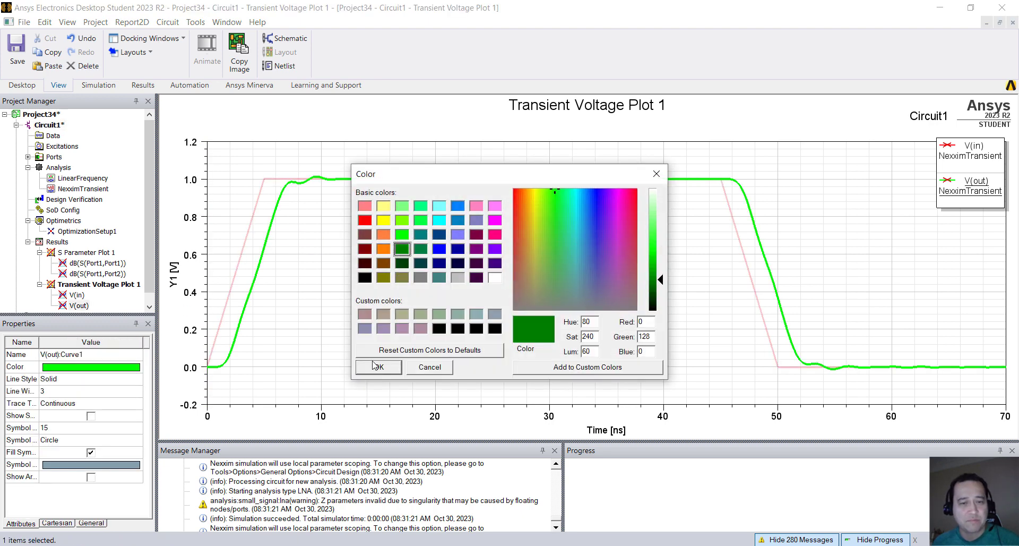
{"action": "left_click", "coordinate": [378, 366]}
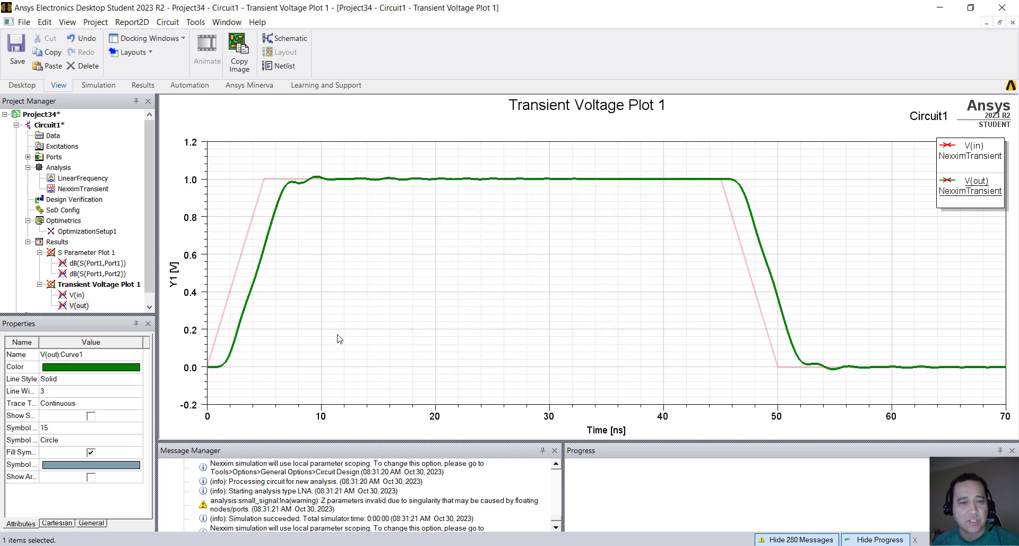
Embed Transient Voltage Plot 1 in the Circuit1 schematic below the pulse-driven ladder, about 4000 by 3000 mil
{"action": "double_click", "coordinate": [57, 129]}
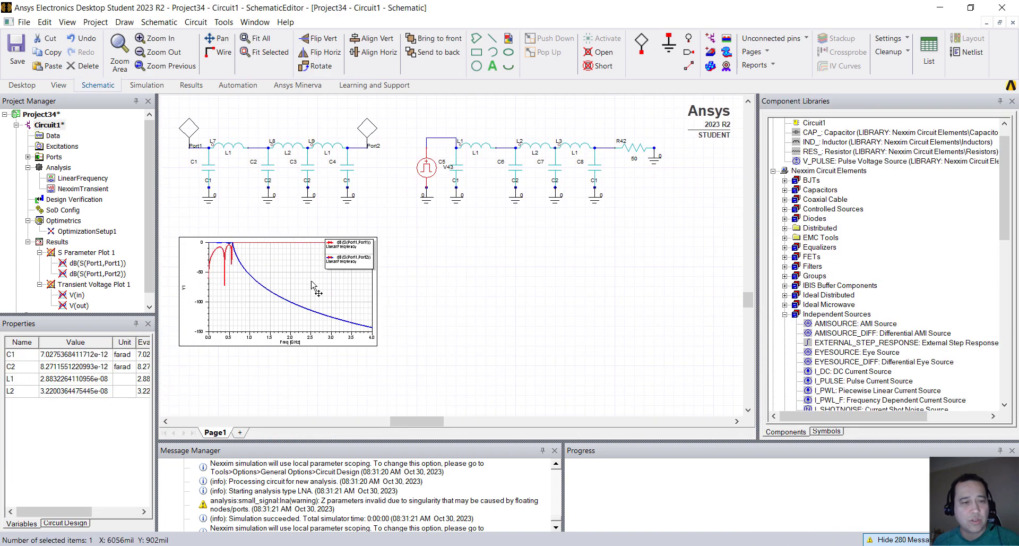
{"action": "left_click_drag", "start_coordinate": [97, 289], "coordinate": [332, 297]}
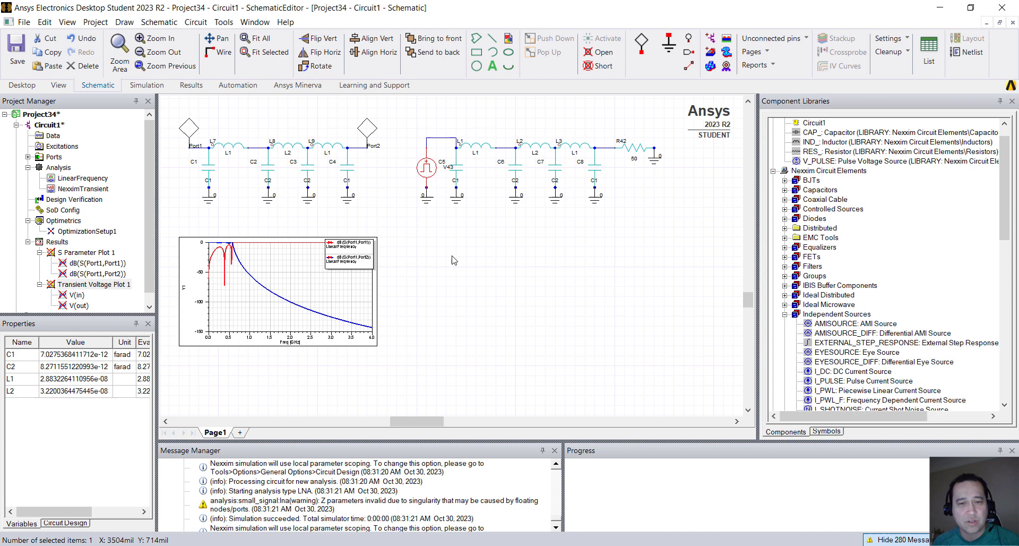
{"action": "left_click", "coordinate": [577, 369]}
{"action": "scroll", "coordinate": [520, 285], "scroll_direction": "down", "scroll_amount": 2}
{"action": "left_click_drag", "start_coordinate": [516, 298], "coordinate": [509, 264]}
{"action": "left_click", "coordinate": [644, 380]}
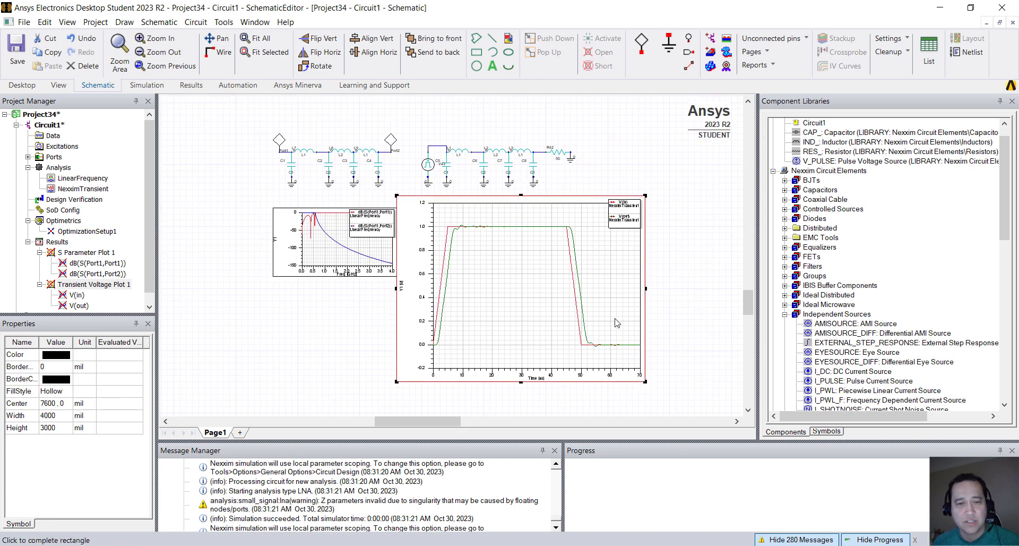
Resize the embedded transient plot to about 3000 by 1400 mil so it clears the S-parameter plot
{"action": "left_click", "coordinate": [609, 286]}
{"action": "scroll", "coordinate": [509, 300], "scroll_direction": "up", "scroll_amount": 2}
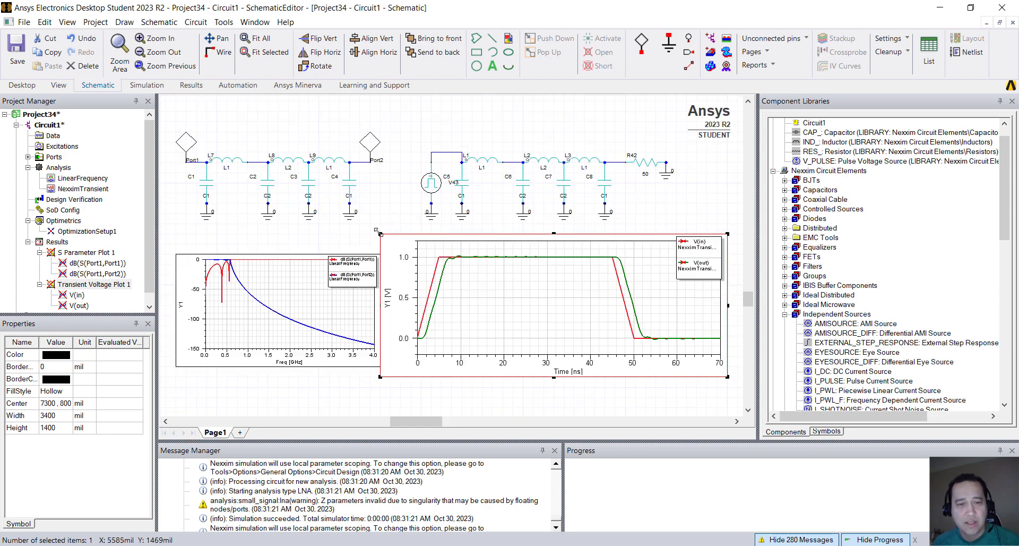
{"action": "left_click_drag", "start_coordinate": [379, 232], "coordinate": [421, 234]}
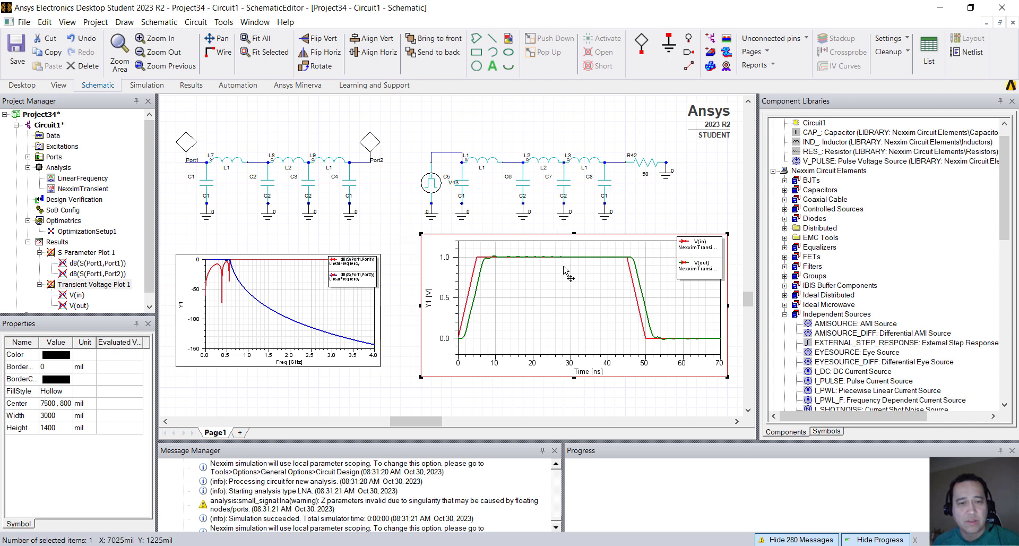
Start real-time tuning of the LinearFrequency setup and raise C1 to about 3.83e-11 farad, keeping the embedded plots in view
{"action": "right_click", "coordinate": [76, 224]}
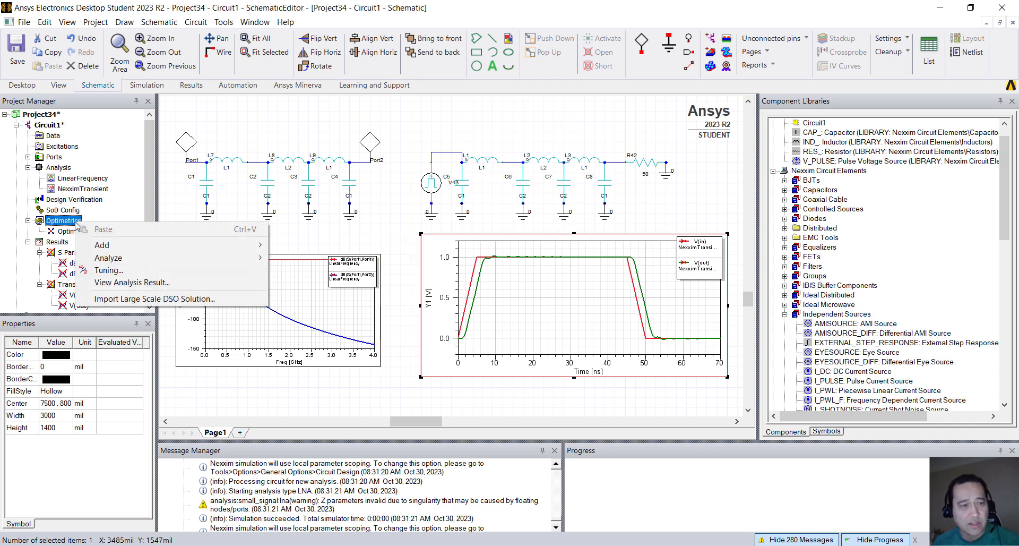
{"action": "left_click", "coordinate": [124, 273]}
{"action": "left_click_drag", "start_coordinate": [445, 165], "coordinate": [231, 321]}
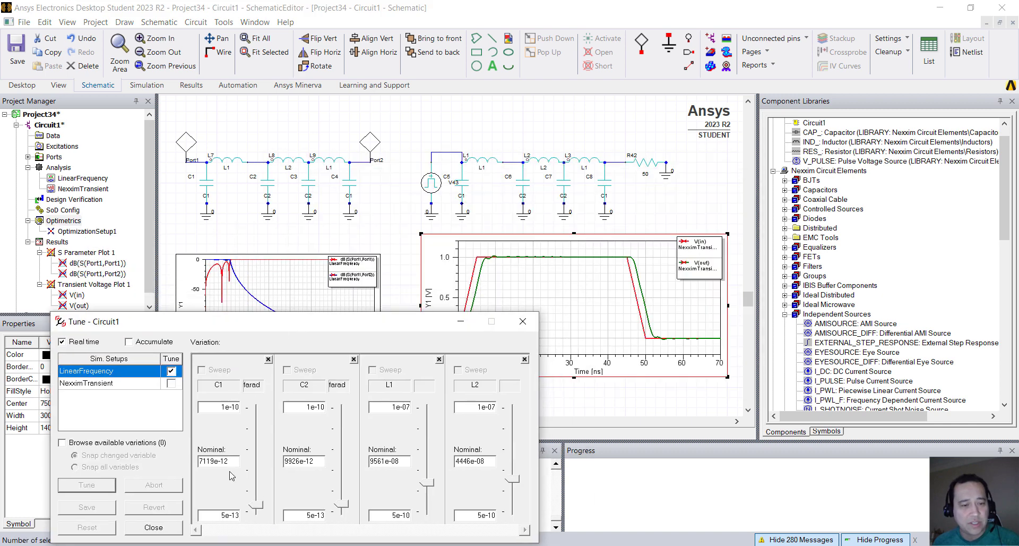
{"action": "left_click", "coordinate": [254, 506]}
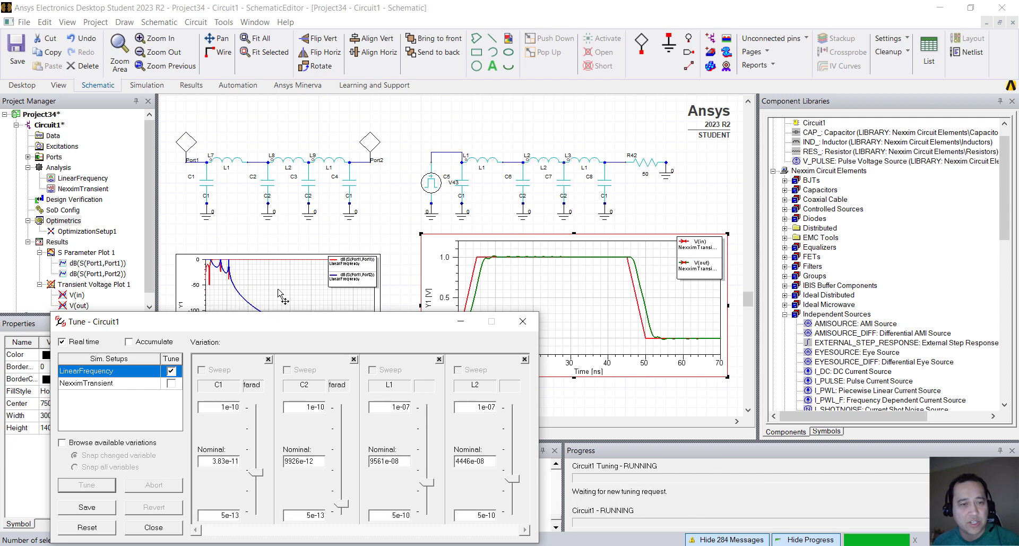
{"action": "left_click_drag", "start_coordinate": [379, 263], "coordinate": [379, 229]}
{"action": "scroll", "coordinate": [379, 228], "scroll_direction": "down", "scroll_amount": 1}
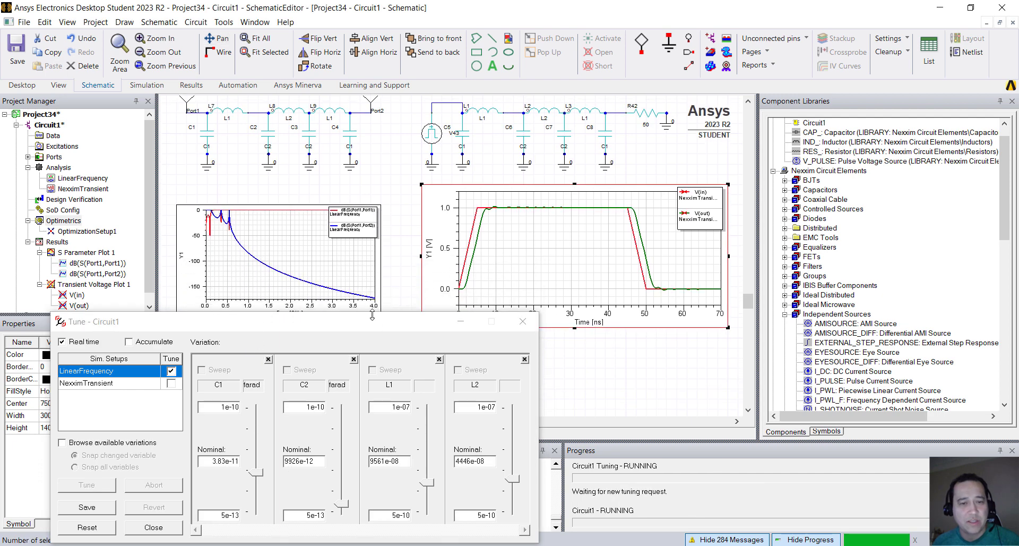
Switch real-time tuning from LinearFrequency to NexximTransient and tune C1 to about 2.91e-11 and C2 to about 3.42e-11 farad
{"action": "left_click_drag", "start_coordinate": [358, 326], "coordinate": [482, 346]}
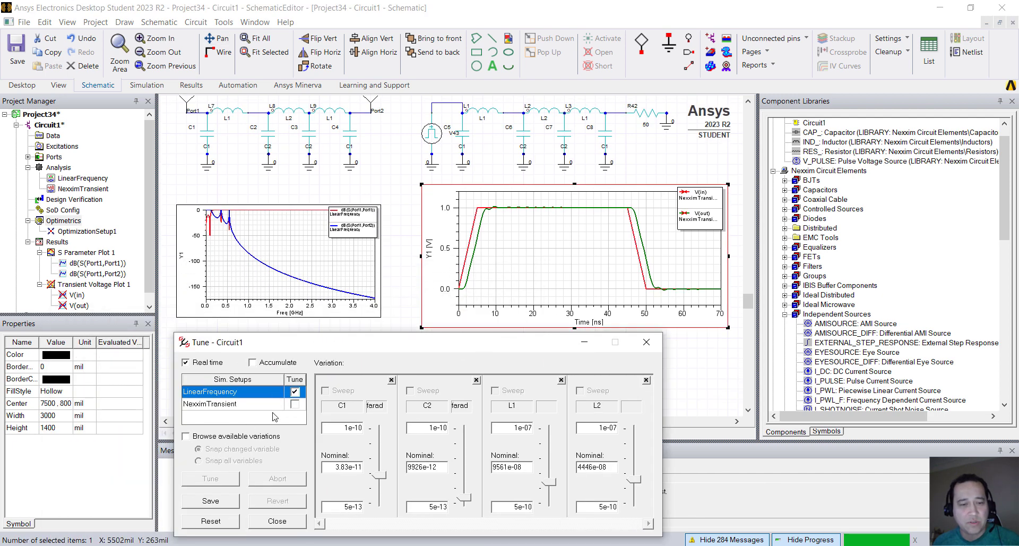
{"action": "left_click", "coordinate": [295, 392]}
{"action": "left_click", "coordinate": [295, 404]}
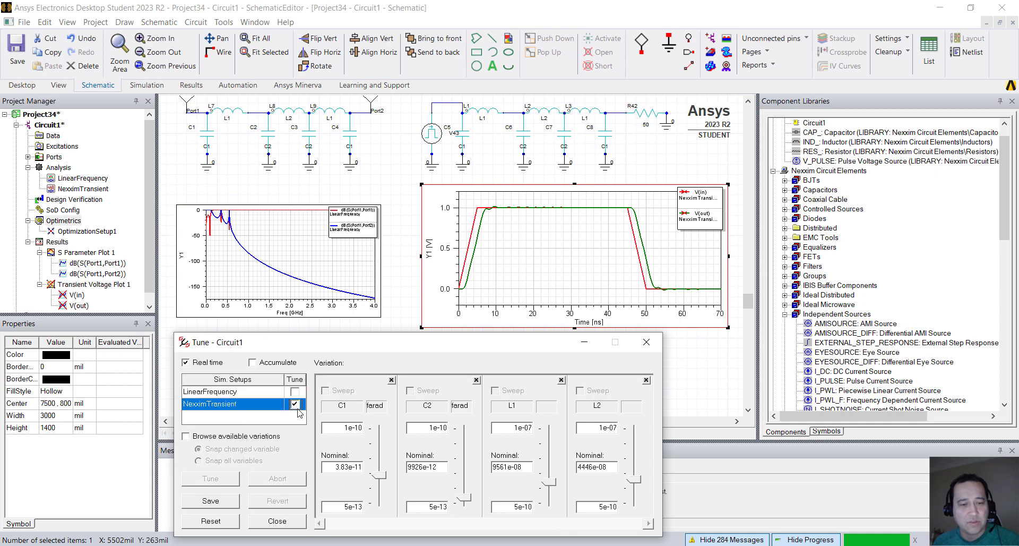
{"action": "left_click_drag", "start_coordinate": [464, 497], "coordinate": [464, 484]}
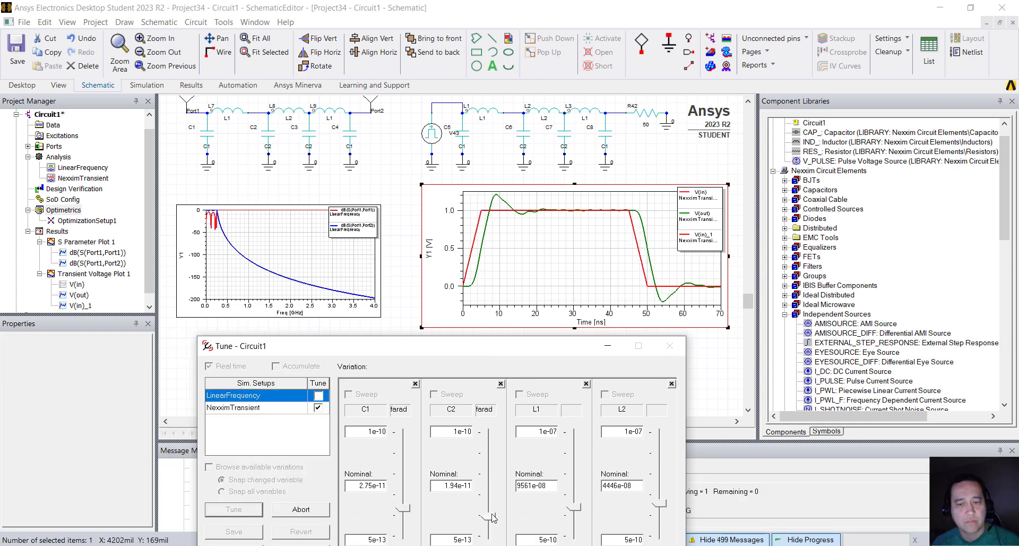
{"action": "left_click_drag", "start_coordinate": [486, 515], "coordinate": [487, 501]}
{"action": "mouse_move", "coordinate": [407, 493]}
{"action": "left_mouse_down"}
{"action": "mouse_move", "coordinate": [410, 444]}
{"action": "mouse_move", "coordinate": [405, 506]}
{"action": "left_mouse_up"}
{"action": "left_click_drag", "start_coordinate": [483, 503], "coordinate": [482, 501]}
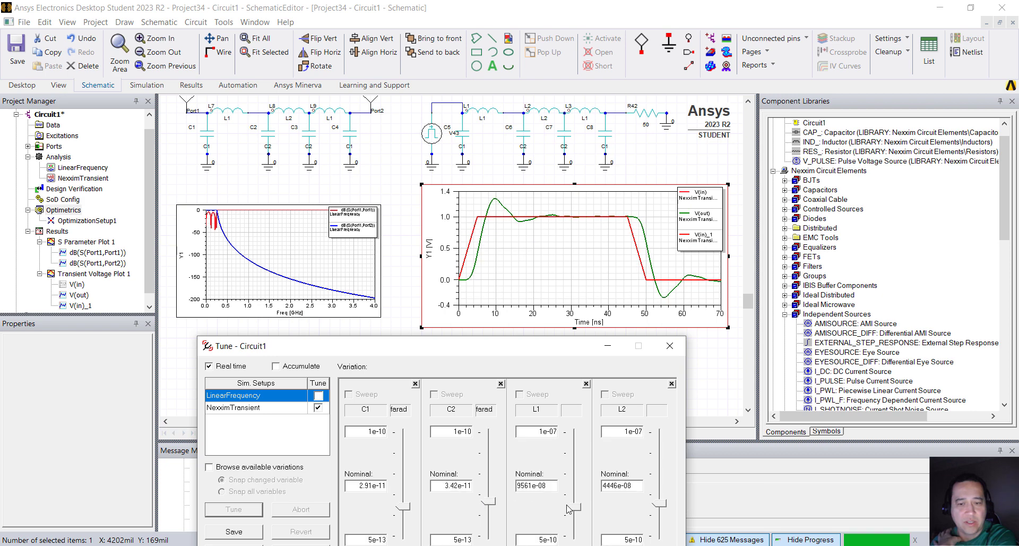
Raise L1 and L2 to 1e-07 and retune C1 to about 3.32e-11 and C2 to about 2.96e-11 farad for the transient response
{"action": "left_click_drag", "start_coordinate": [573, 507], "coordinate": [574, 432]}
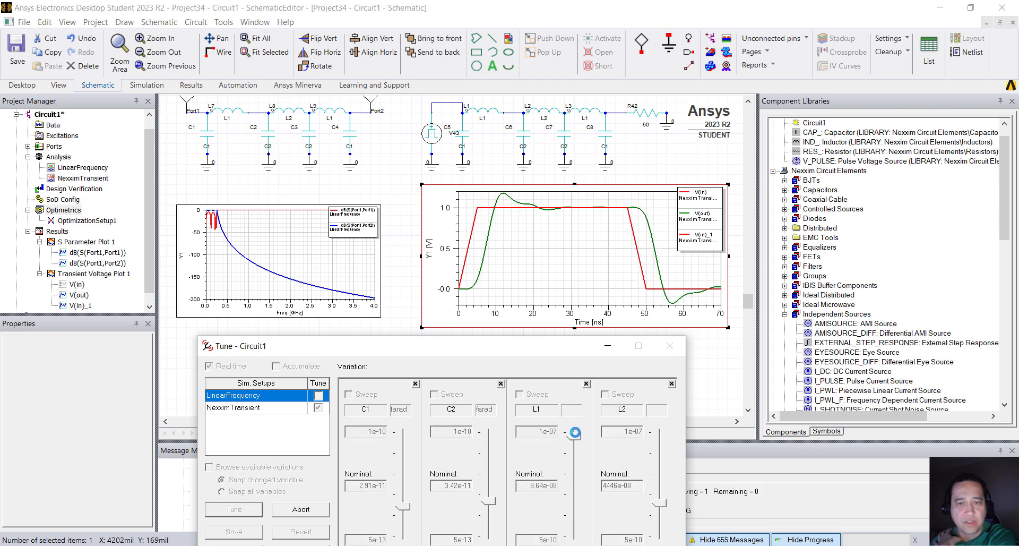
{"action": "left_click_drag", "start_coordinate": [661, 510], "coordinate": [659, 432]}
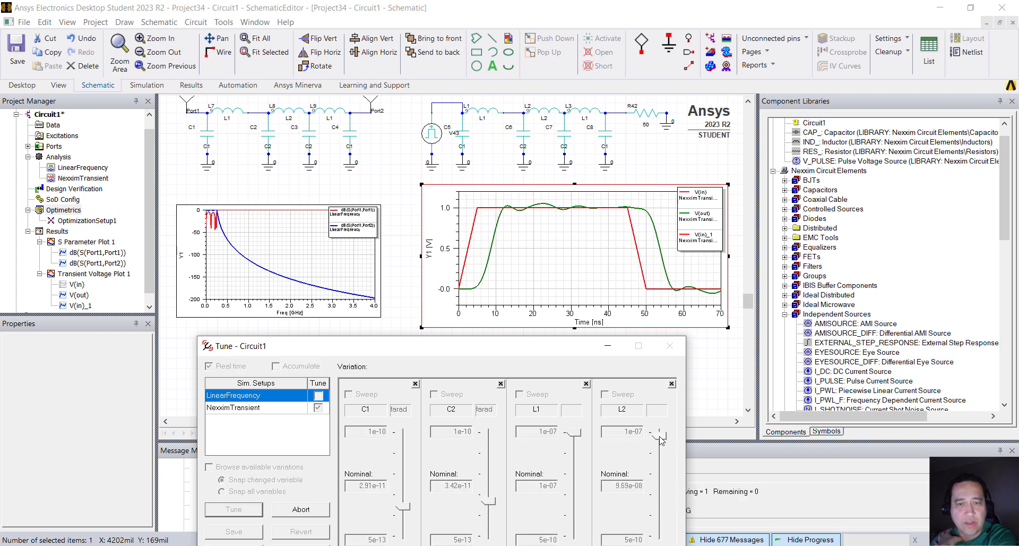
{"action": "left_click_drag", "start_coordinate": [403, 507], "coordinate": [403, 503]}
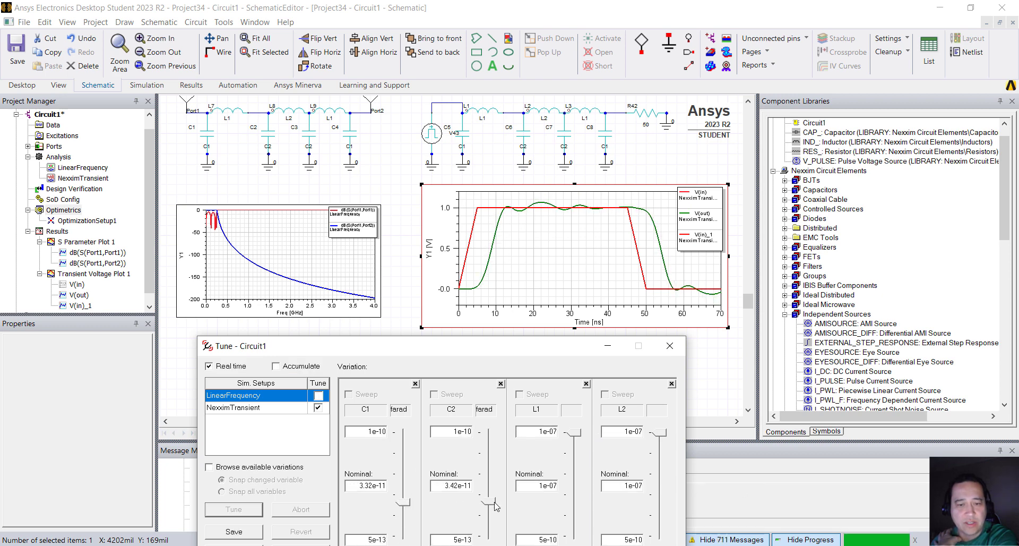
{"action": "left_click_drag", "start_coordinate": [490, 496], "coordinate": [491, 502]}
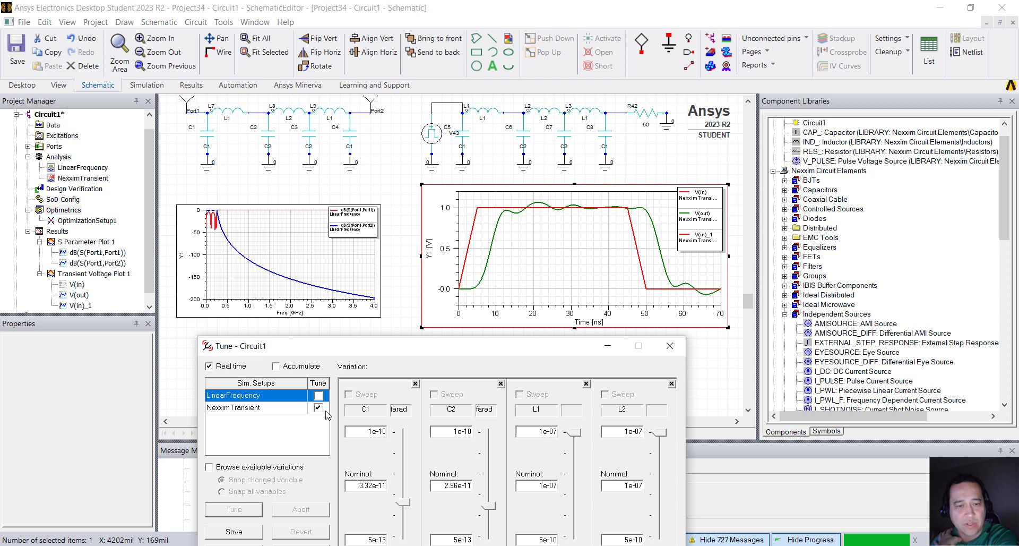
Switch real-time tuning back to LinearFrequency, lower C1 to about 1.27e-11 and C2 to 5e-13 farad, and set L1 to about 5.87e-08
{"action": "left_click", "coordinate": [319, 409]}
{"action": "left_click", "coordinate": [318, 396]}
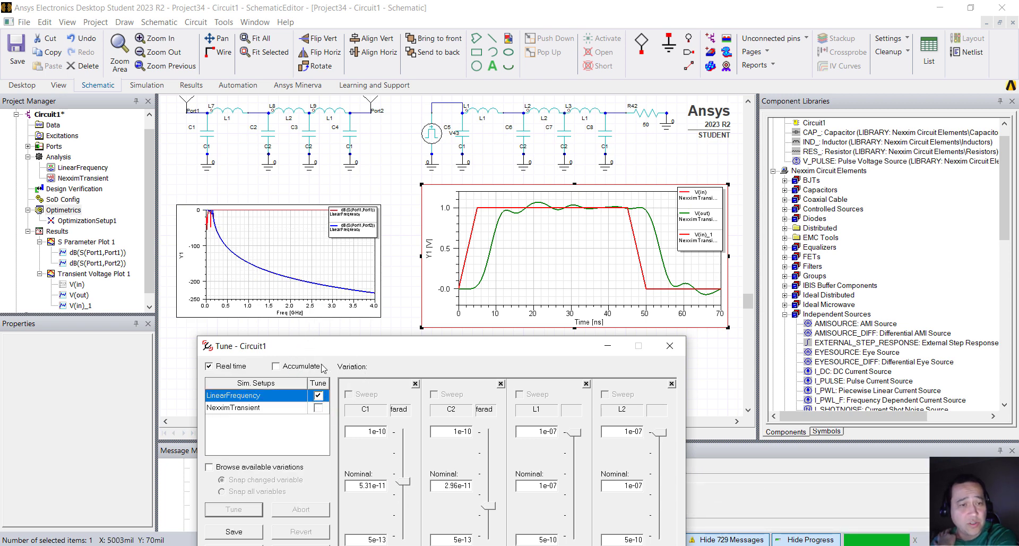
{"action": "left_click_drag", "start_coordinate": [406, 487], "coordinate": [508, 527]}
{"action": "left_click_drag", "start_coordinate": [573, 432], "coordinate": [573, 504]}
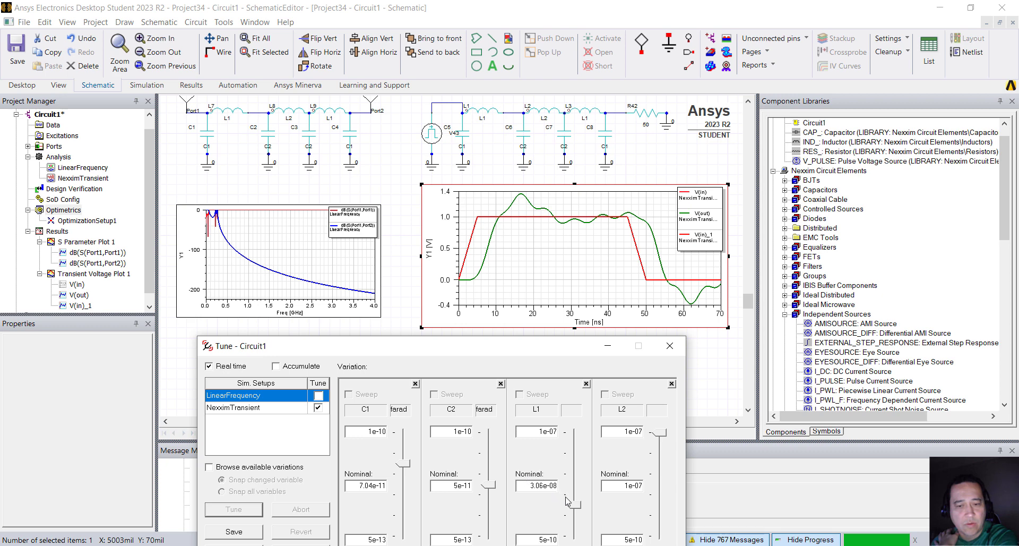
{"action": "left_click_drag", "start_coordinate": [571, 503], "coordinate": [573, 476]}
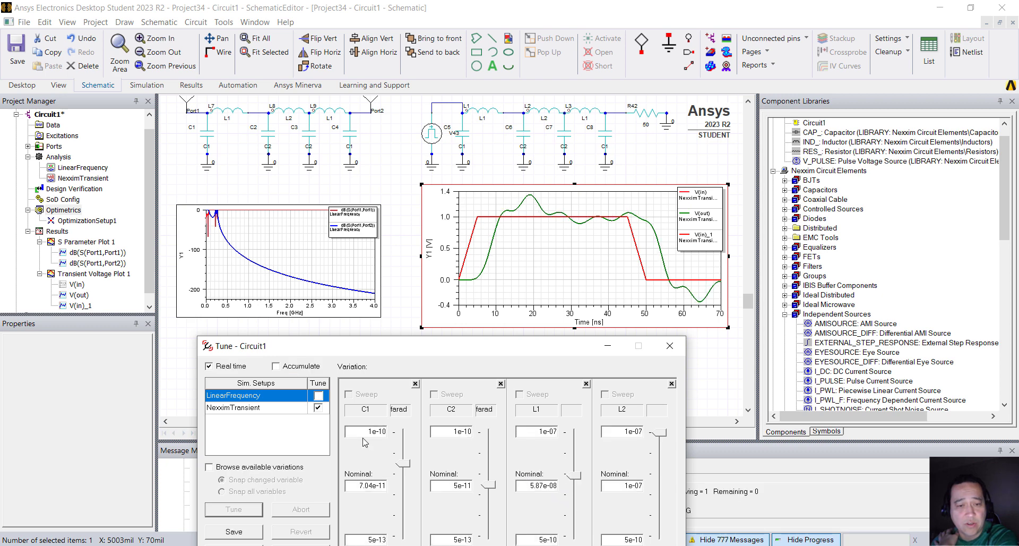